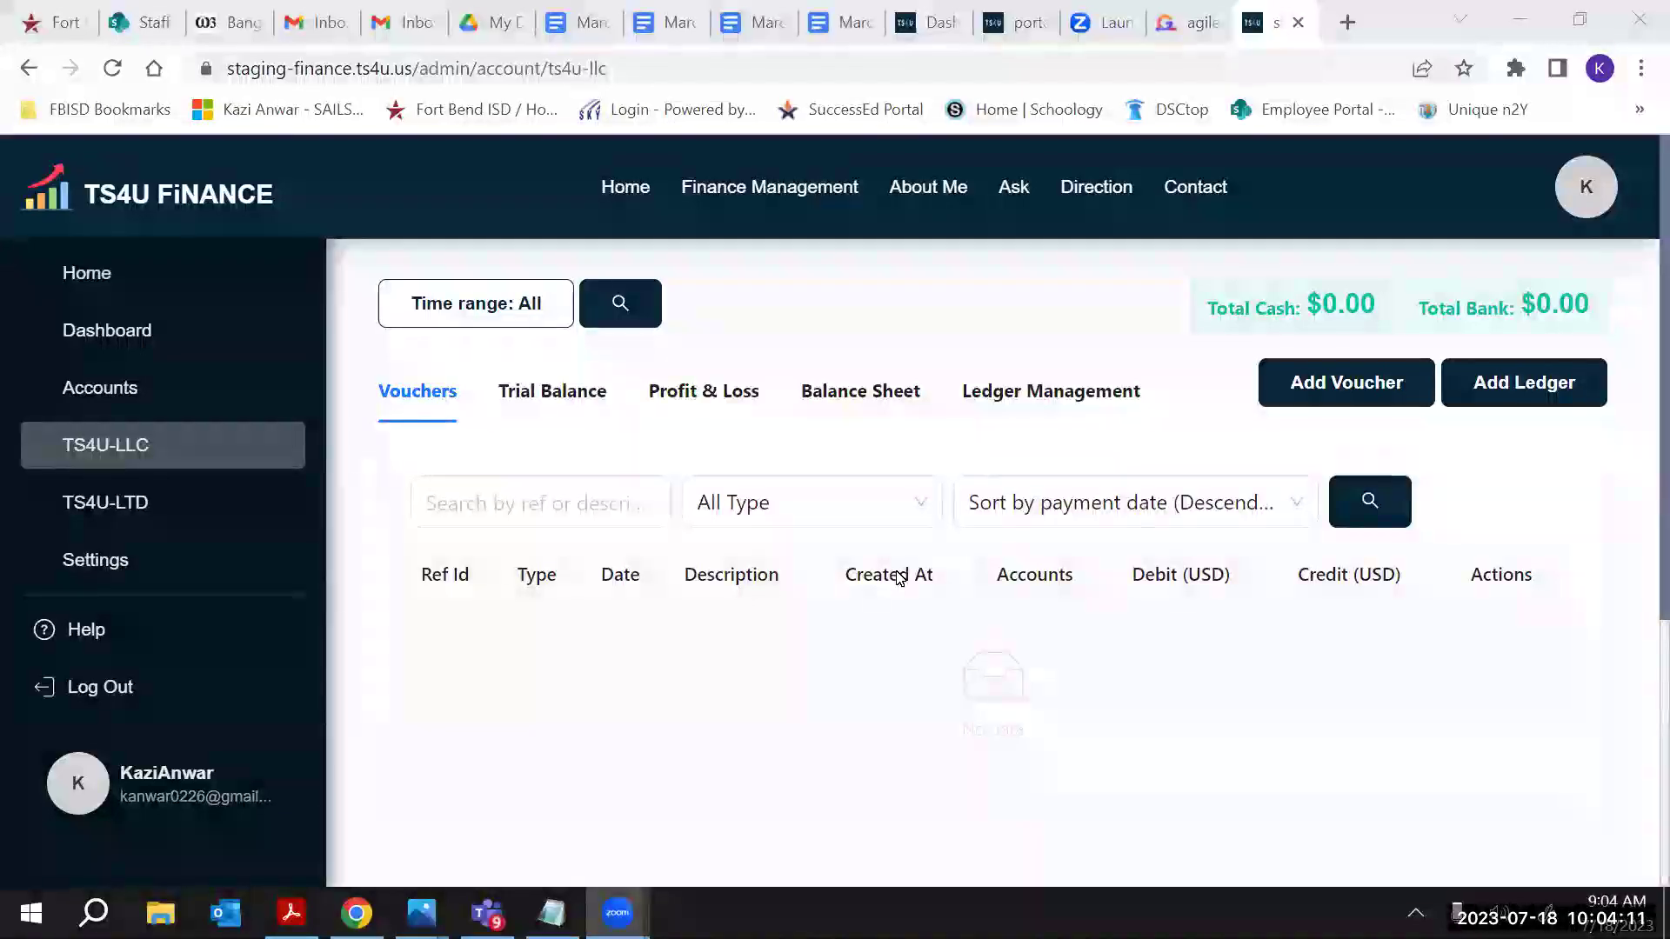
Bring the finance page window into focus and skim through it
left_click(812, 637)
scroll(813, 637, "down", 1)
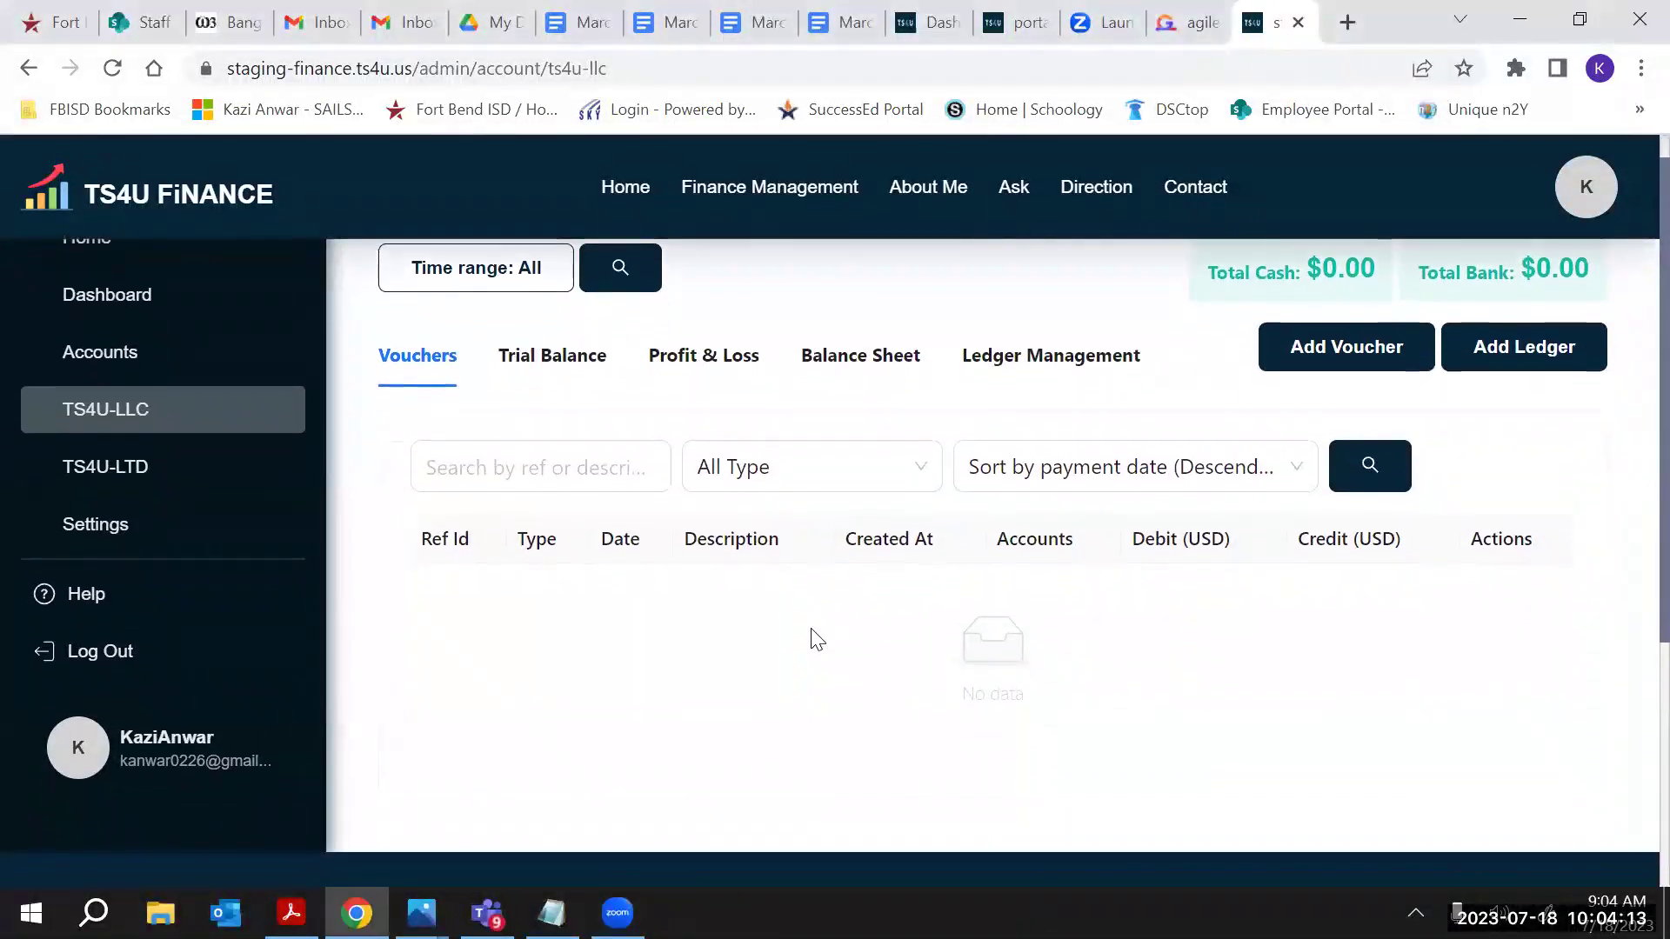
scroll(812, 638, "up", 1)
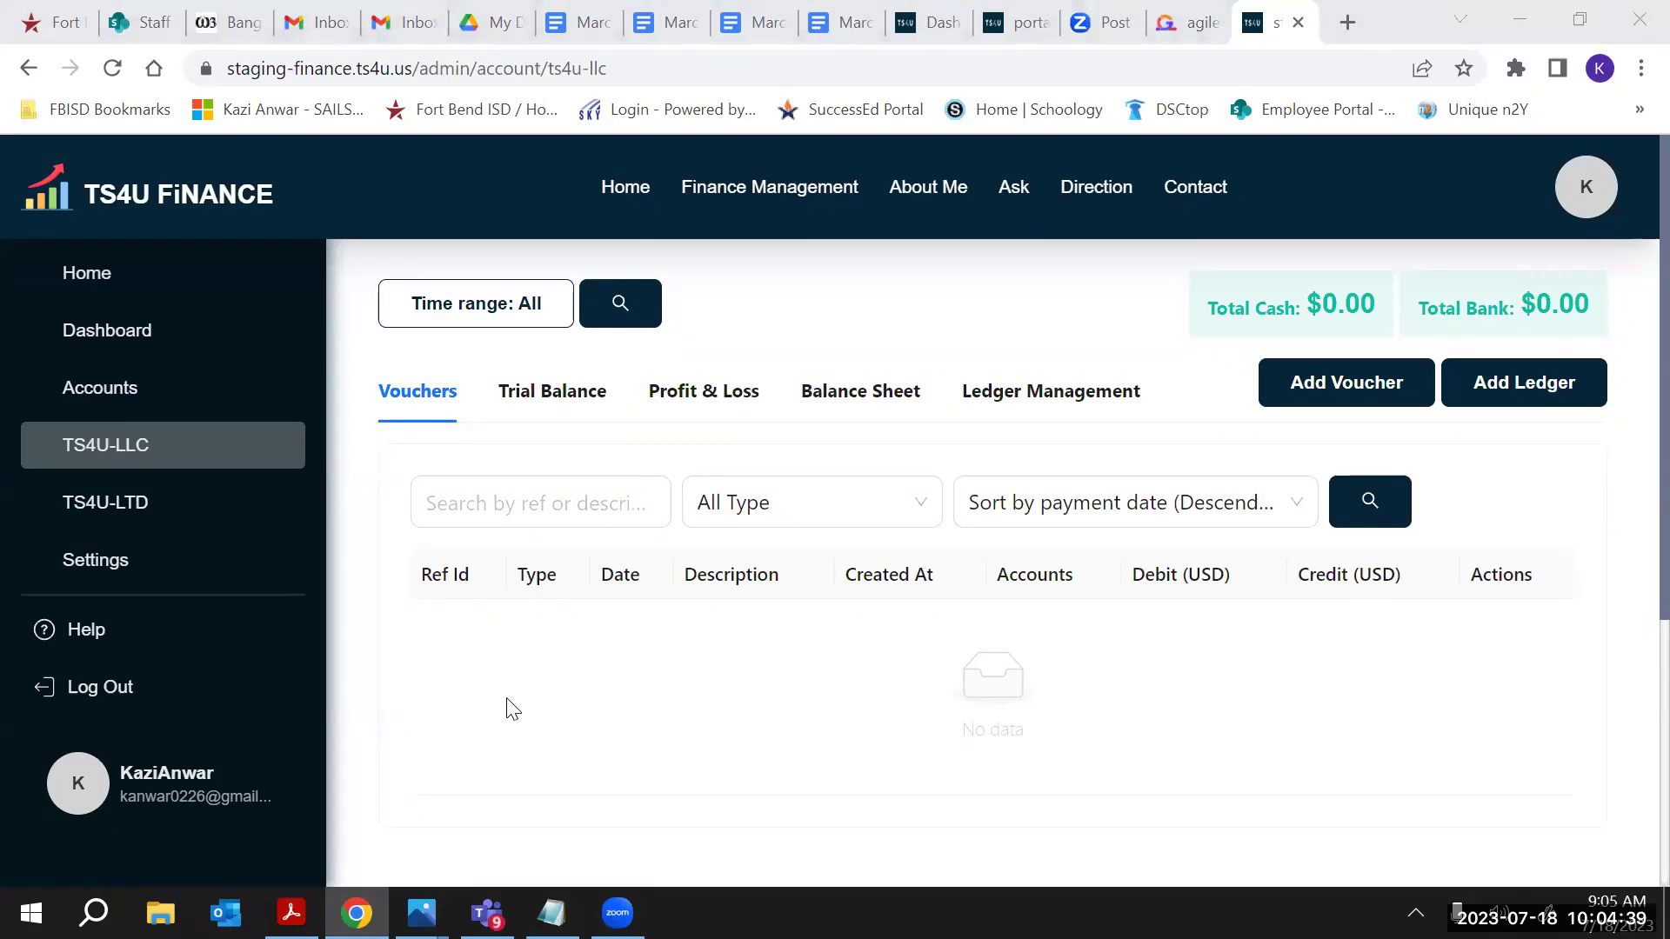
Switch to AgileALM, close user story #22's details and review the voucher backlog
left_click(1207, 24)
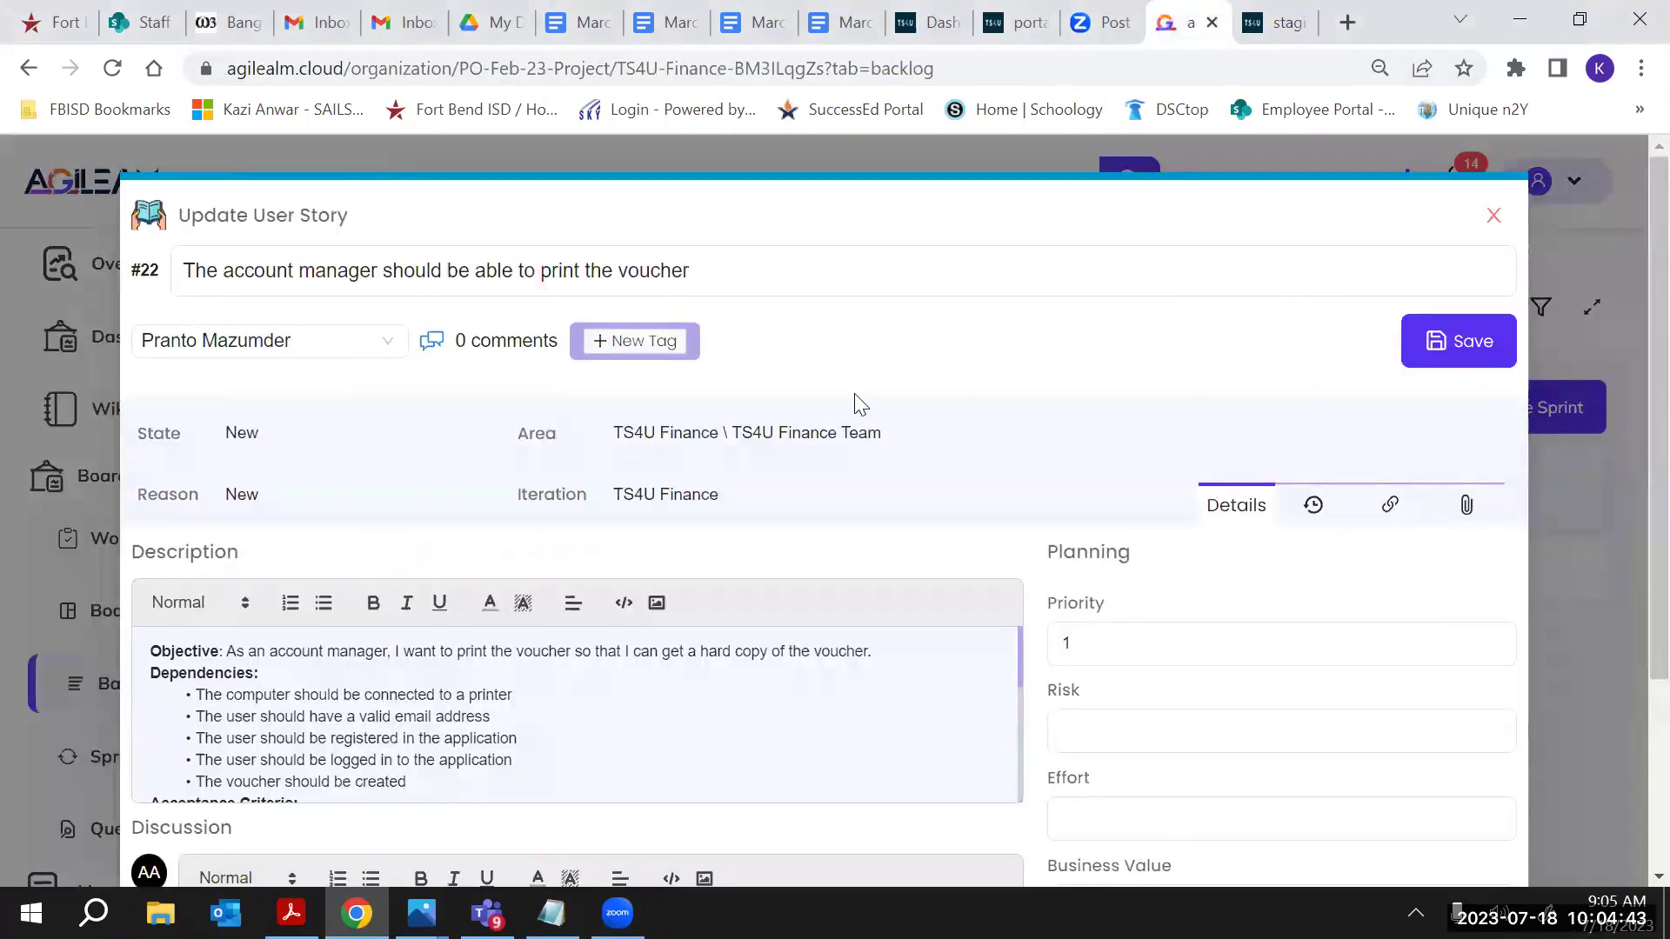
scroll(735, 670, "down", 2)
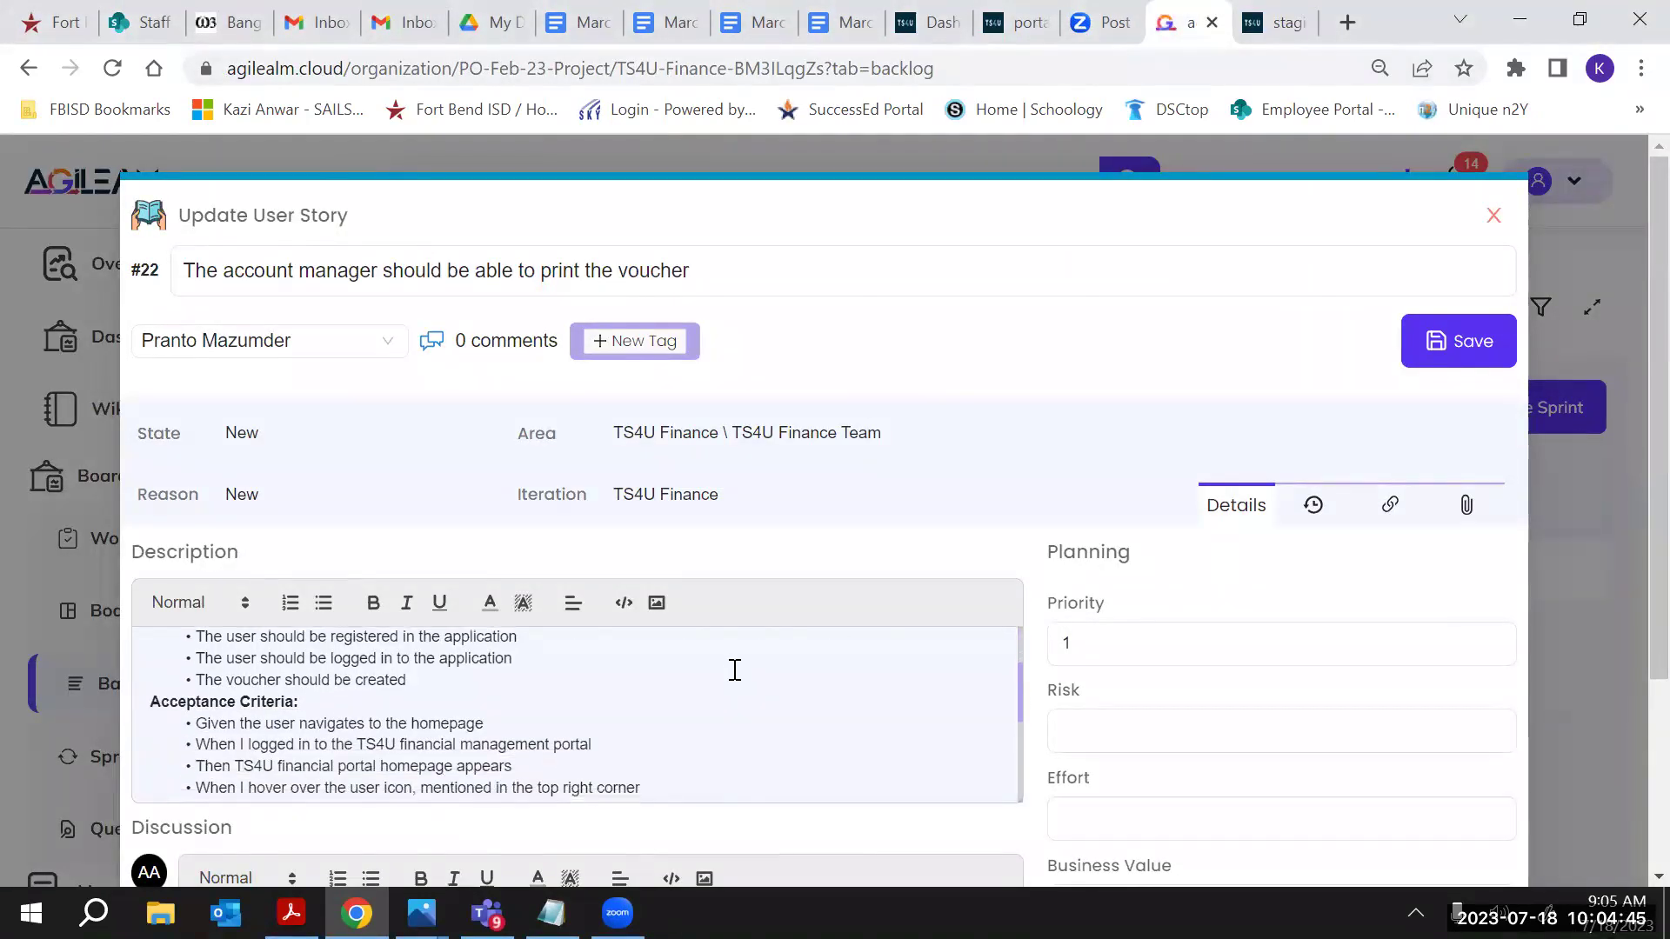
scroll(735, 669, "up", 2)
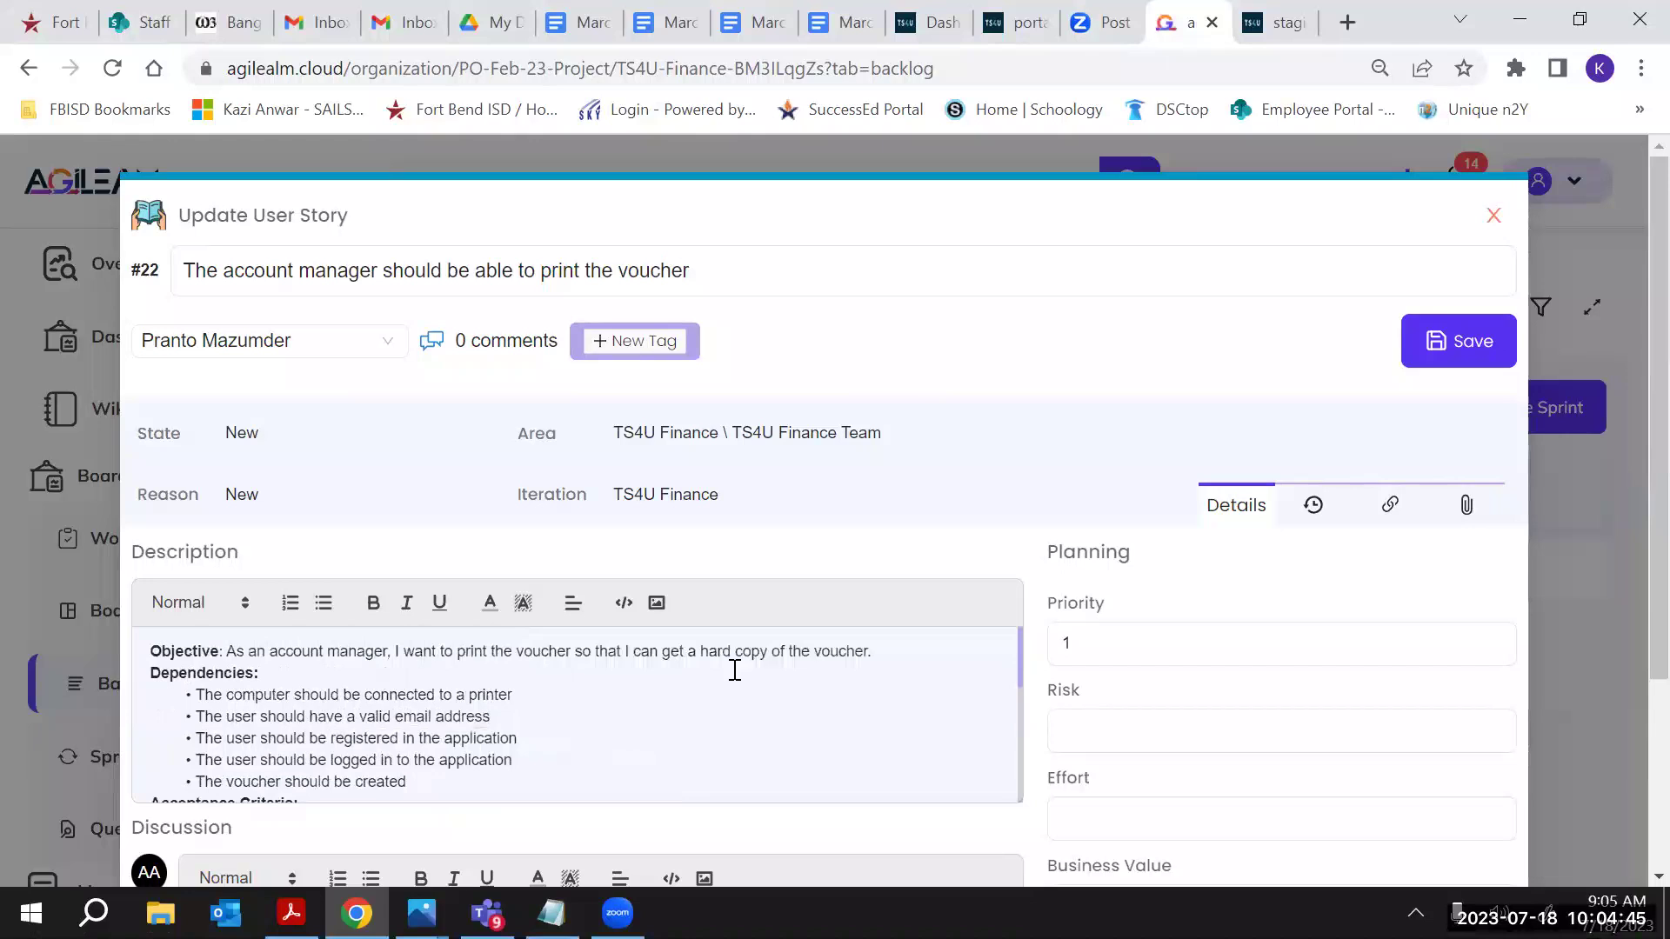
left_click(1495, 217)
scroll(1131, 359, "down", 3)
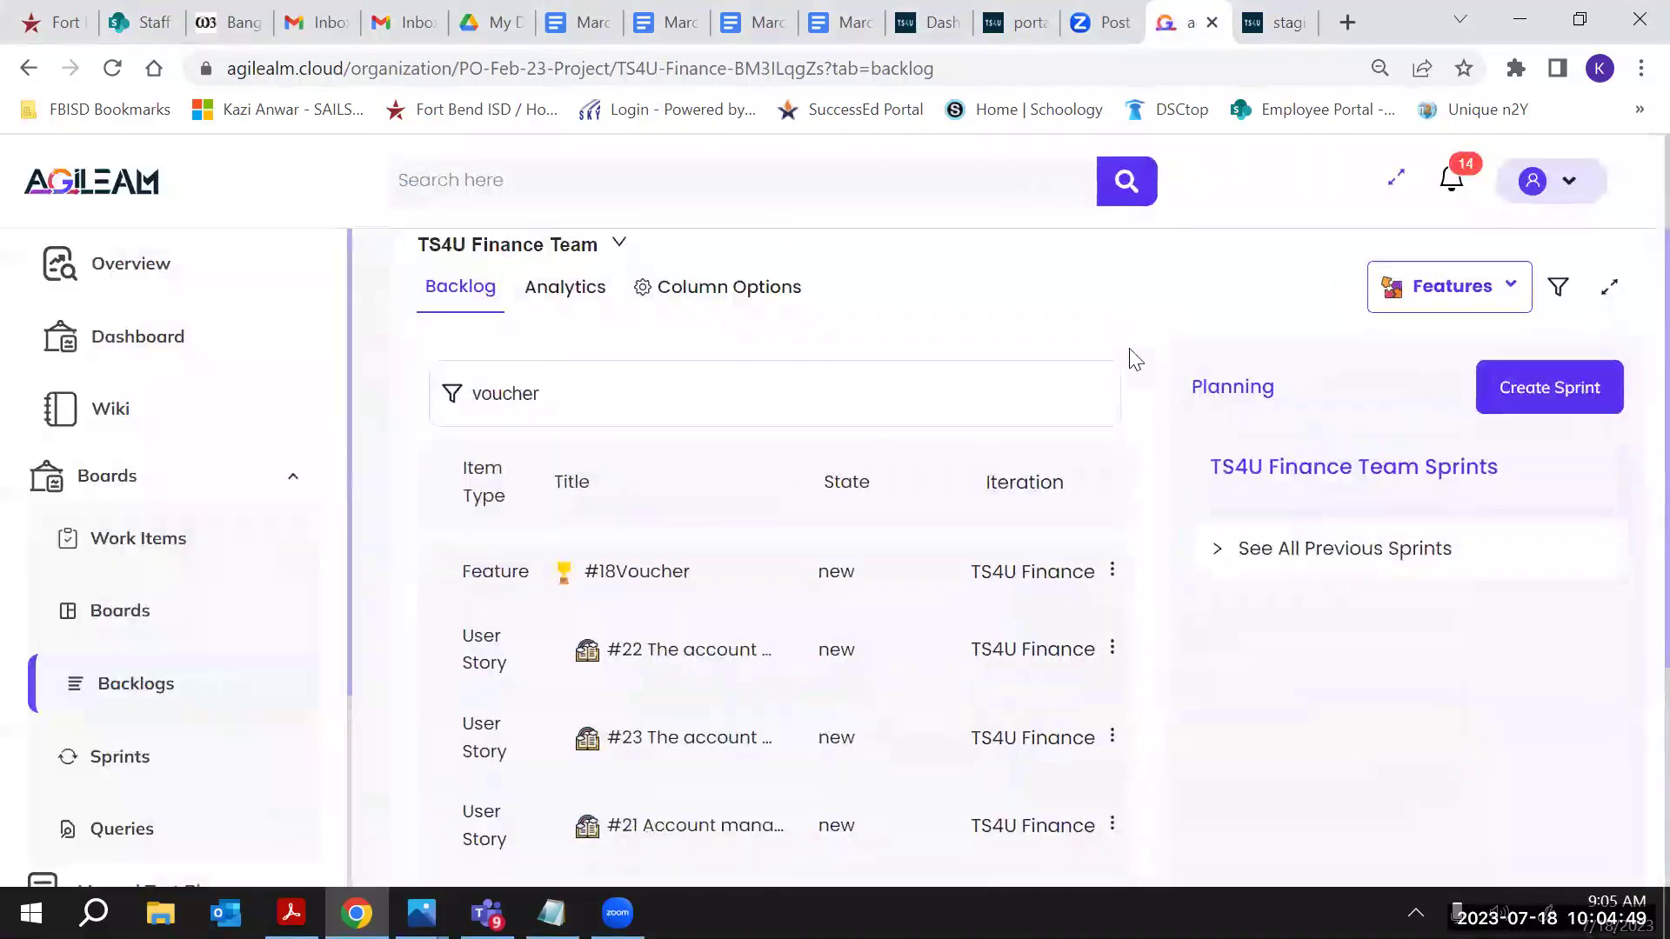
scroll(1130, 359, "down", 2)
scroll(1131, 359, "up", 2)
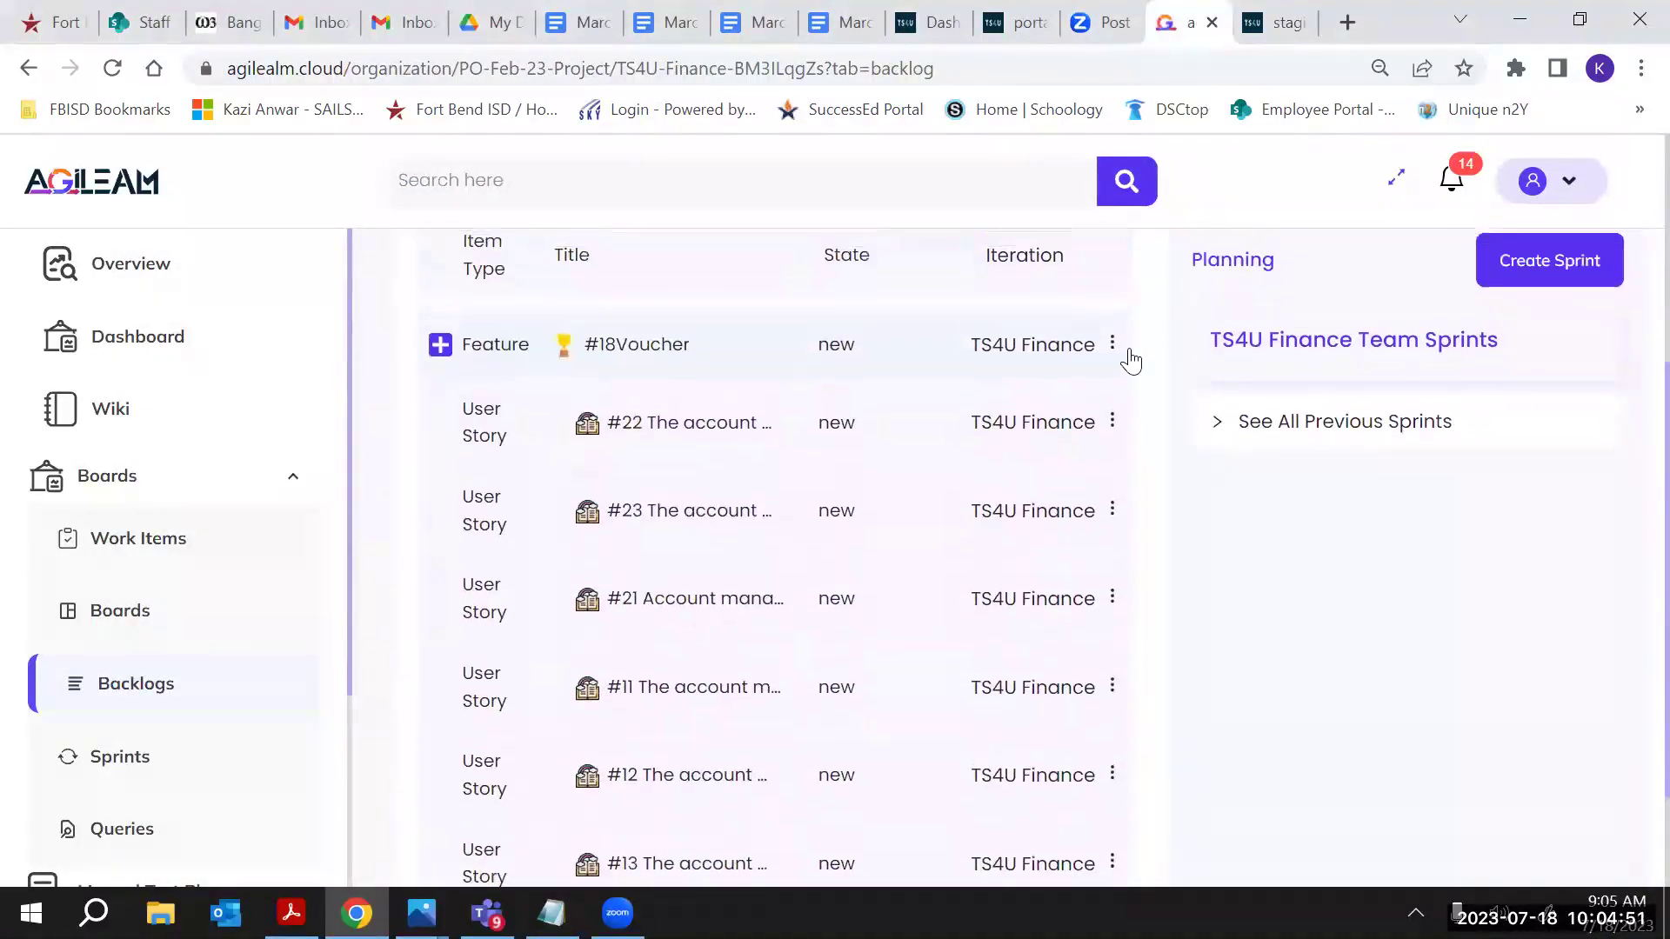
scroll(1131, 359, "up", 1)
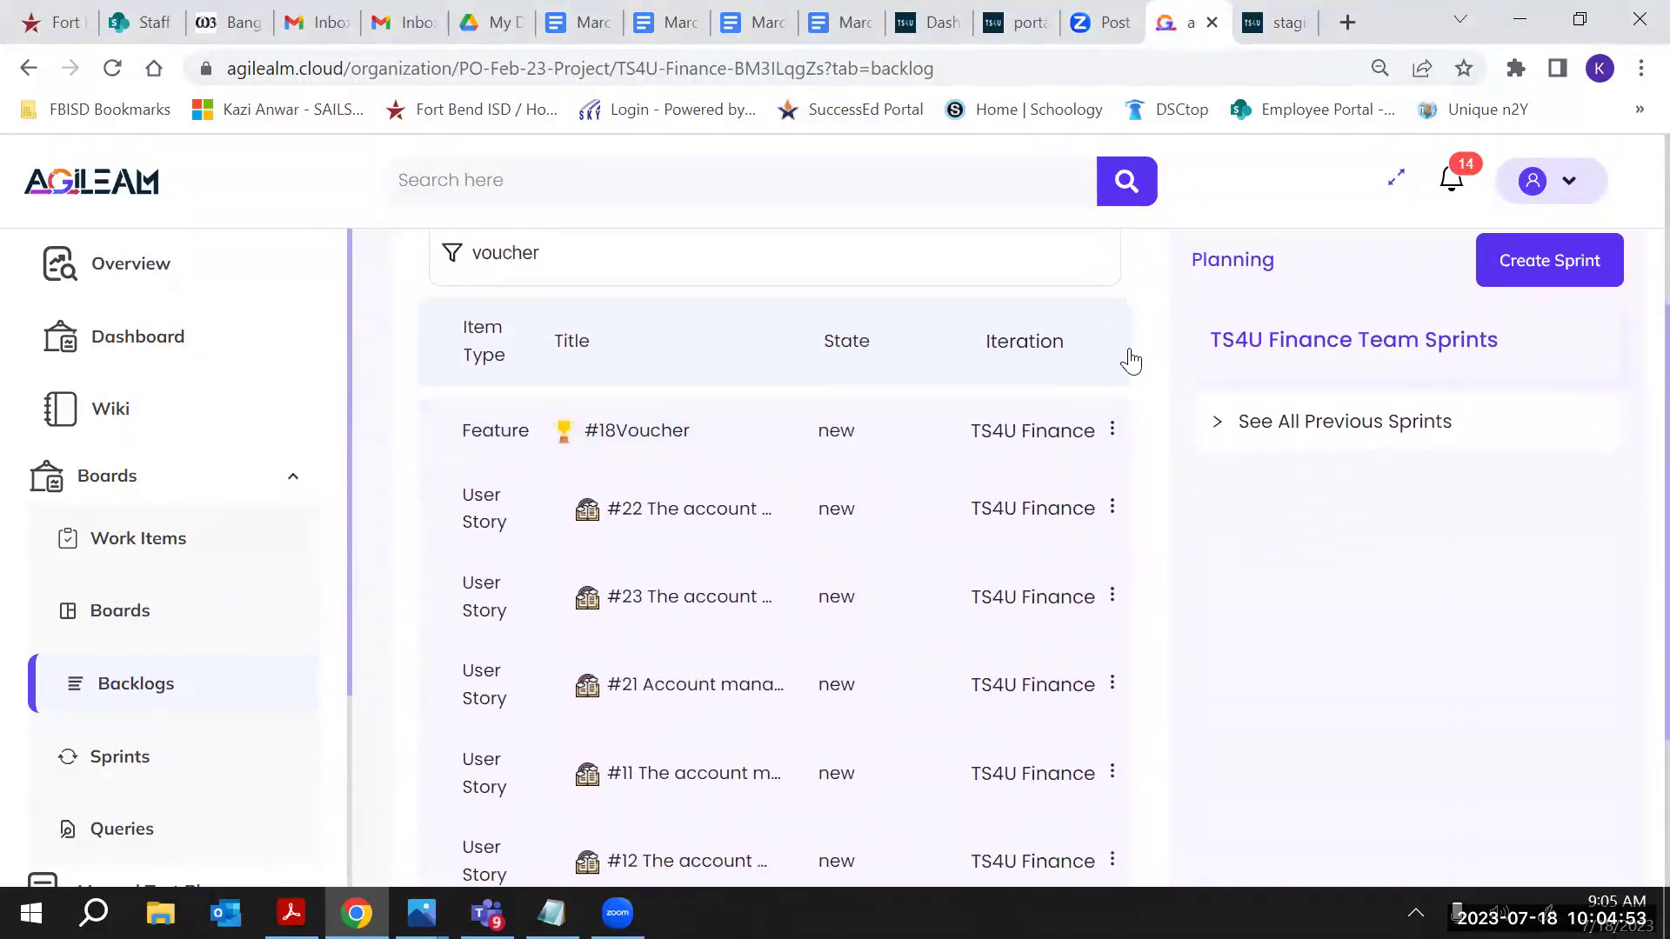
scroll(1131, 359, "down", 1)
scroll(920, 551, "down", 1)
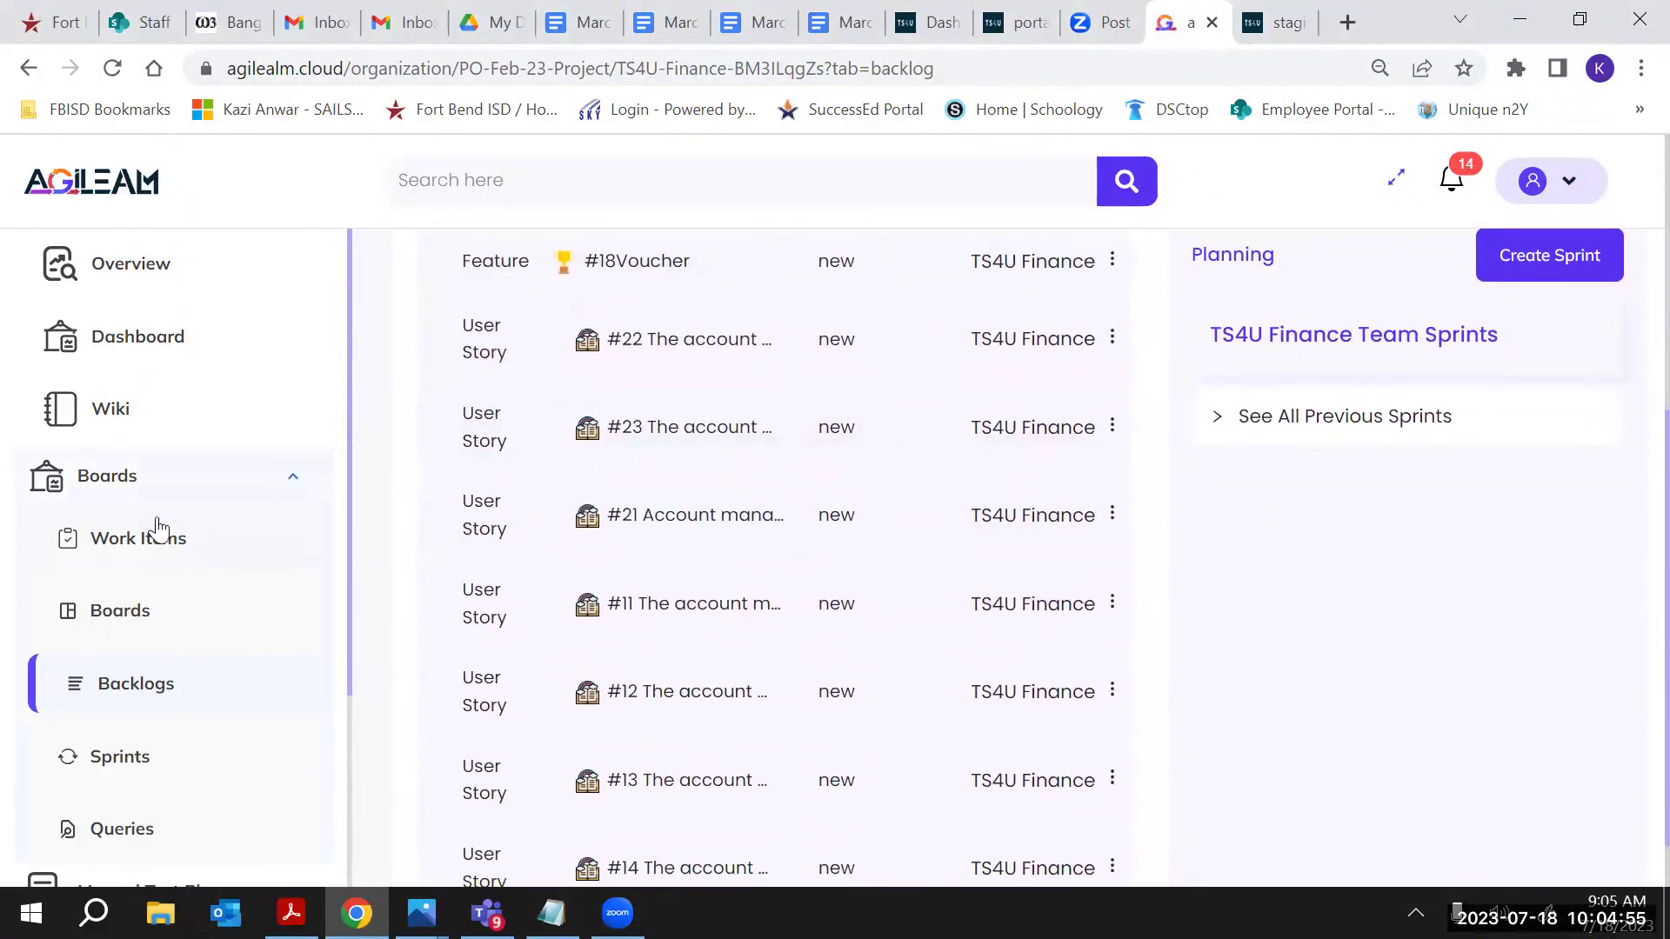
Return to the top of the backlog showing feature #18 Voucher and its new user stories
left_click(165, 689)
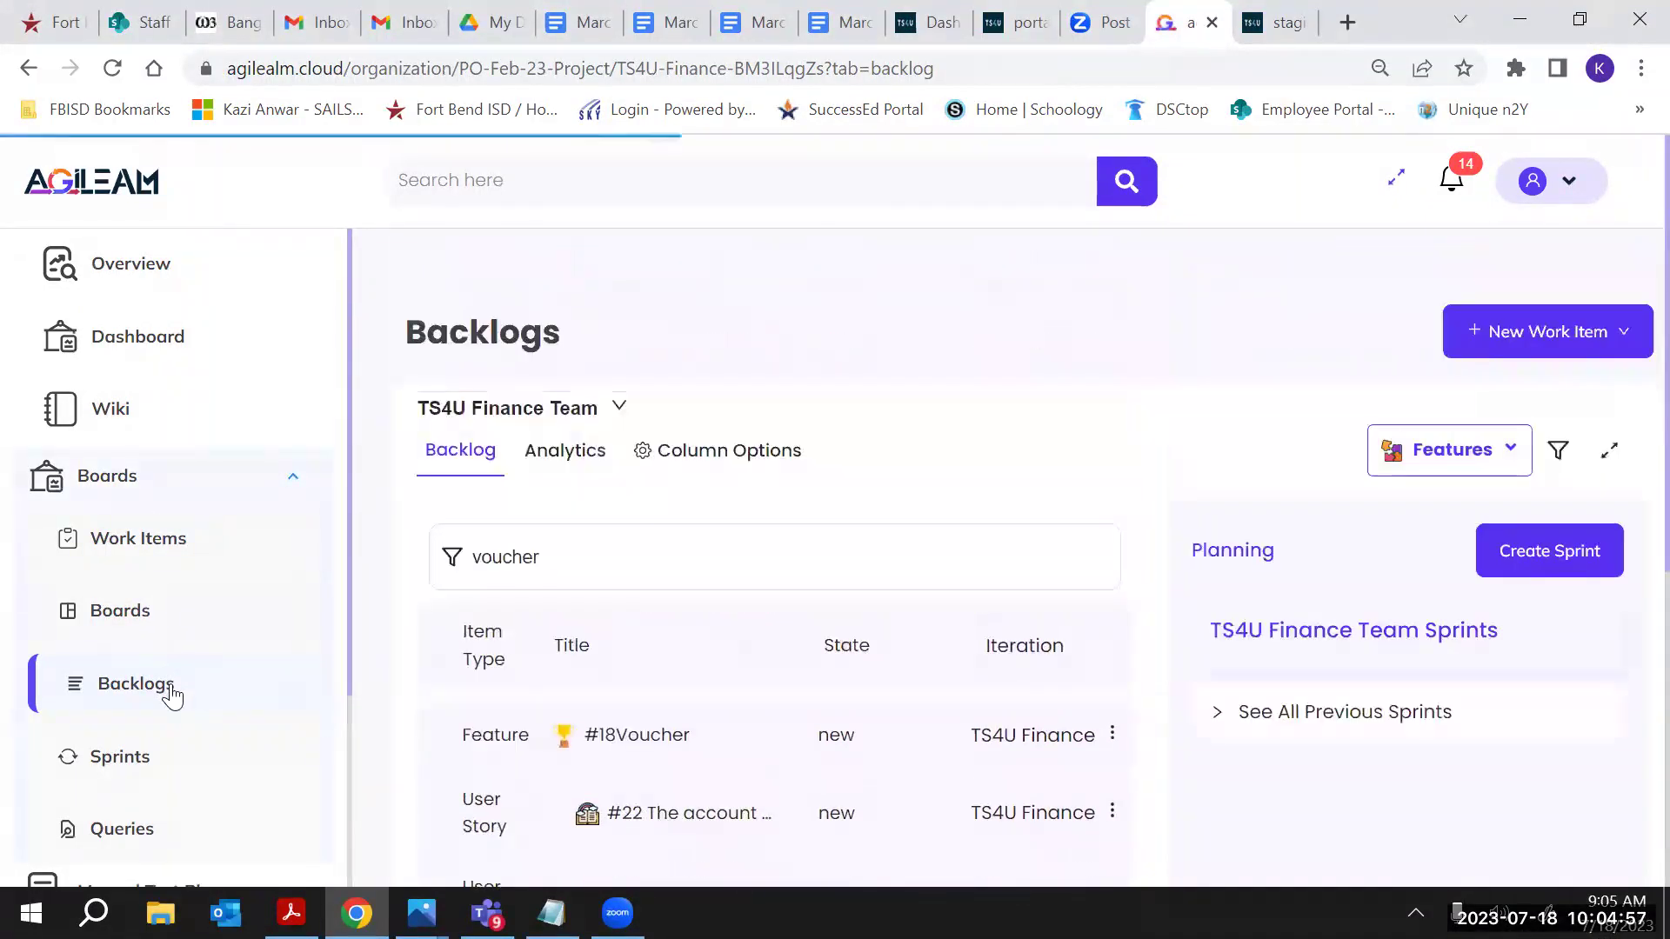
scroll(633, 661, "down", 5)
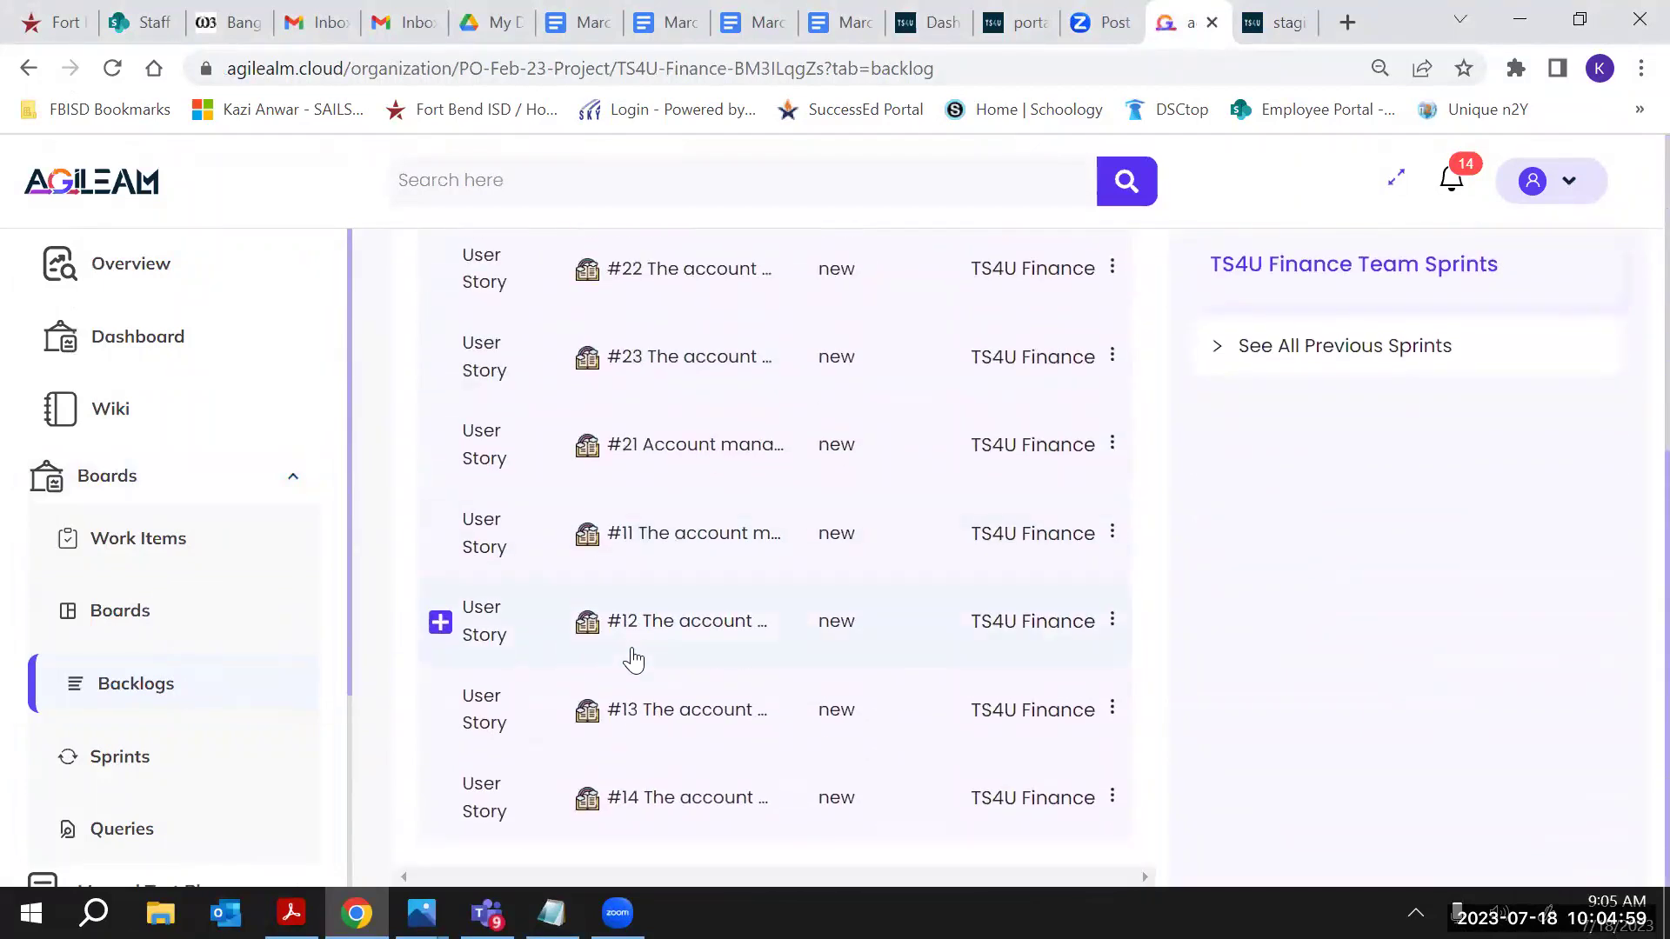
scroll(778, 544, "up", 1)
scroll(779, 545, "down", 1)
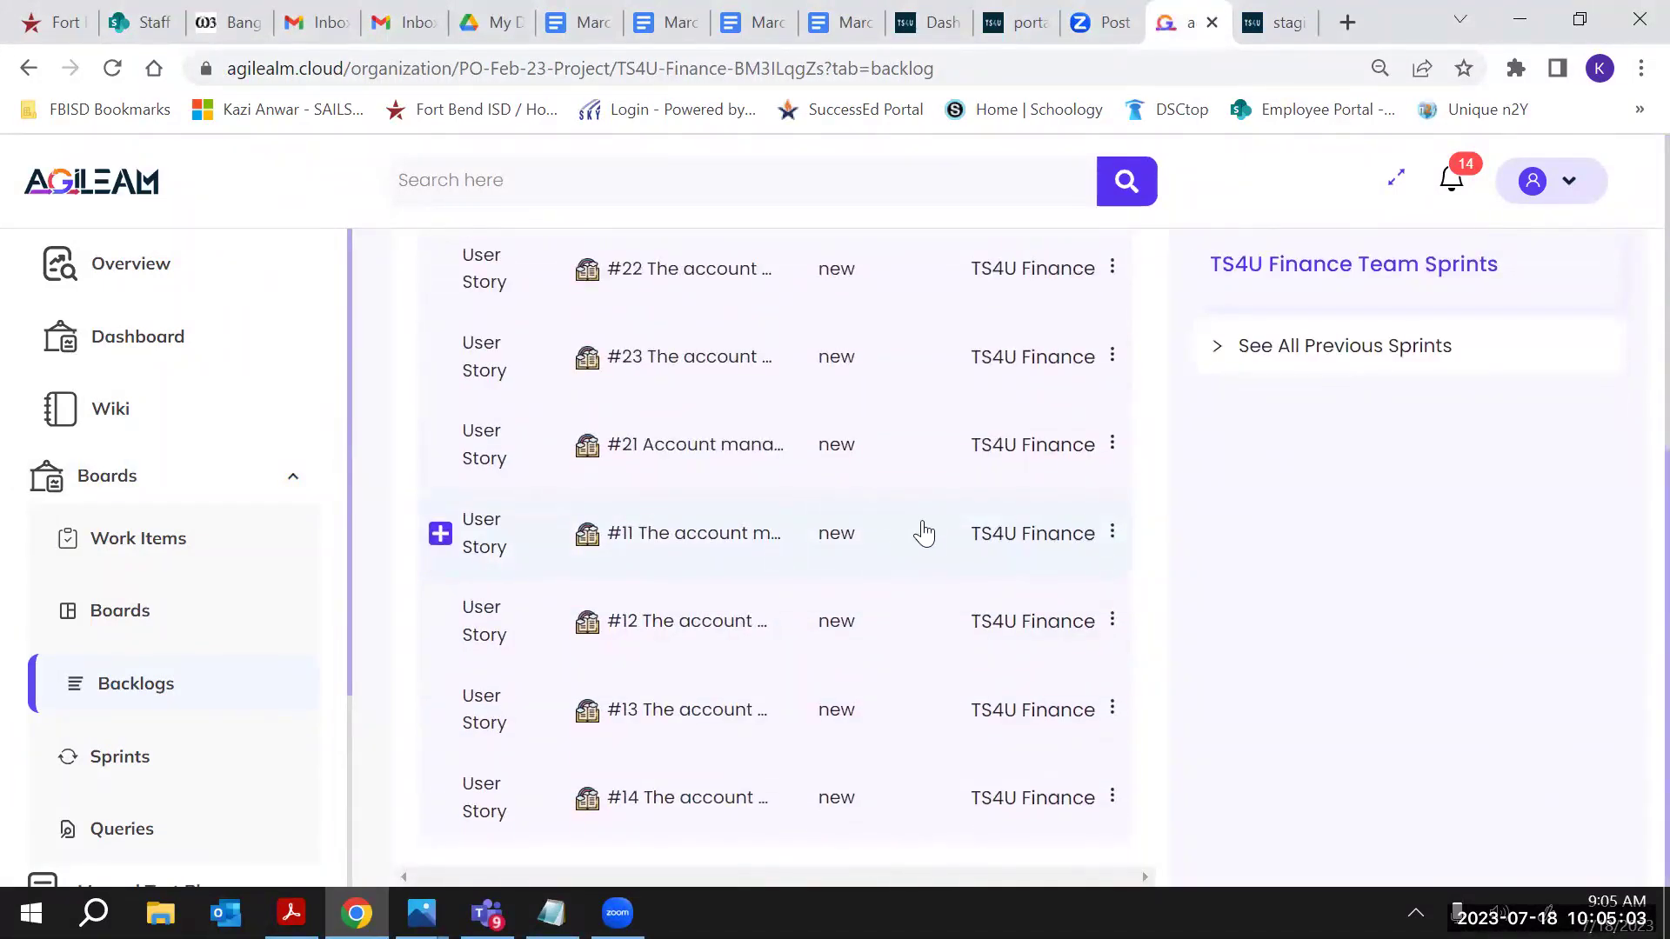
scroll(924, 532, "up", 3)
scroll(923, 533, "up", 2)
scroll(923, 532, "down", 1)
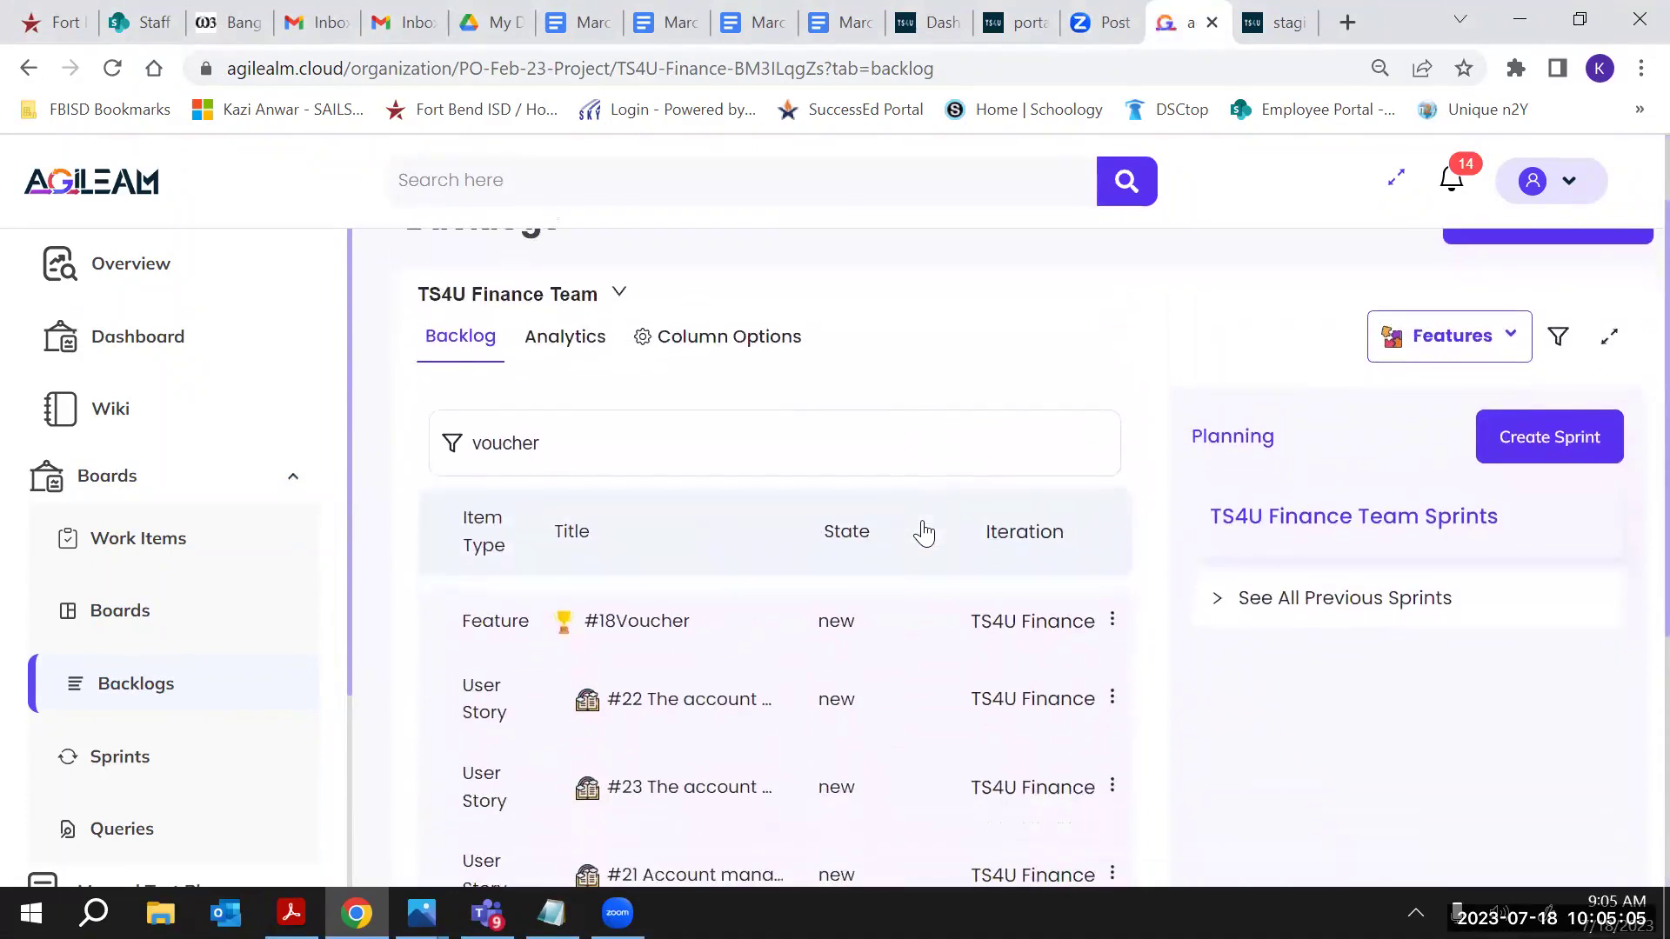
left_click(185, 541)
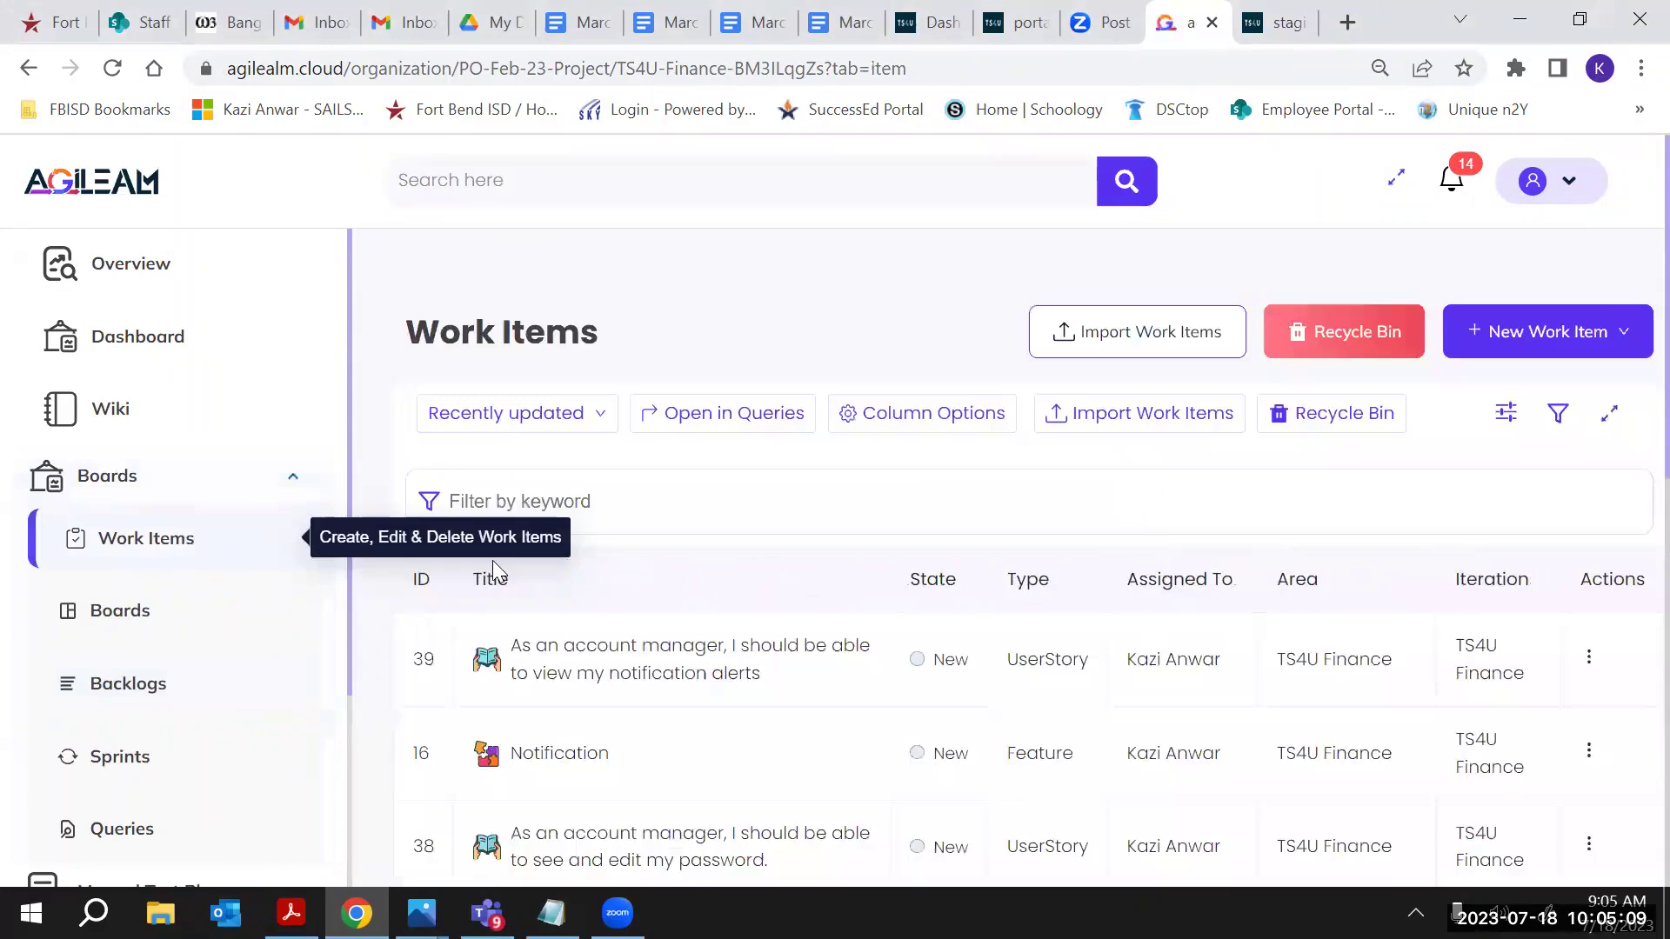
scroll(493, 564, "down", 2)
scroll(492, 574, "down", 1)
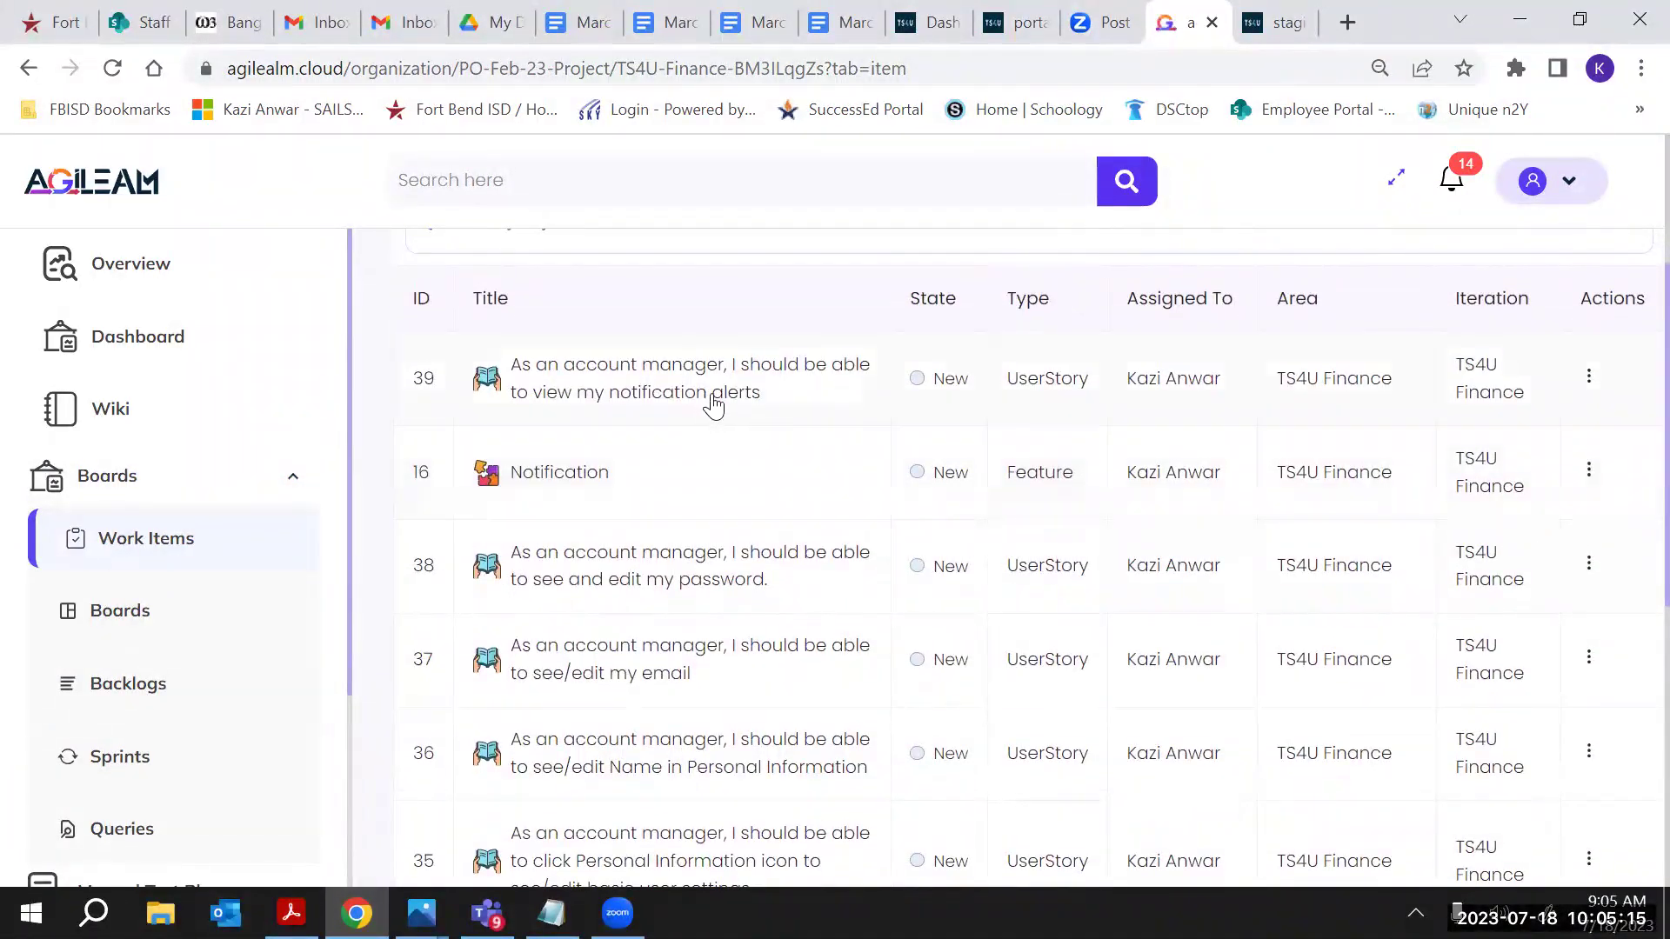
scroll(719, 395, "down", 1)
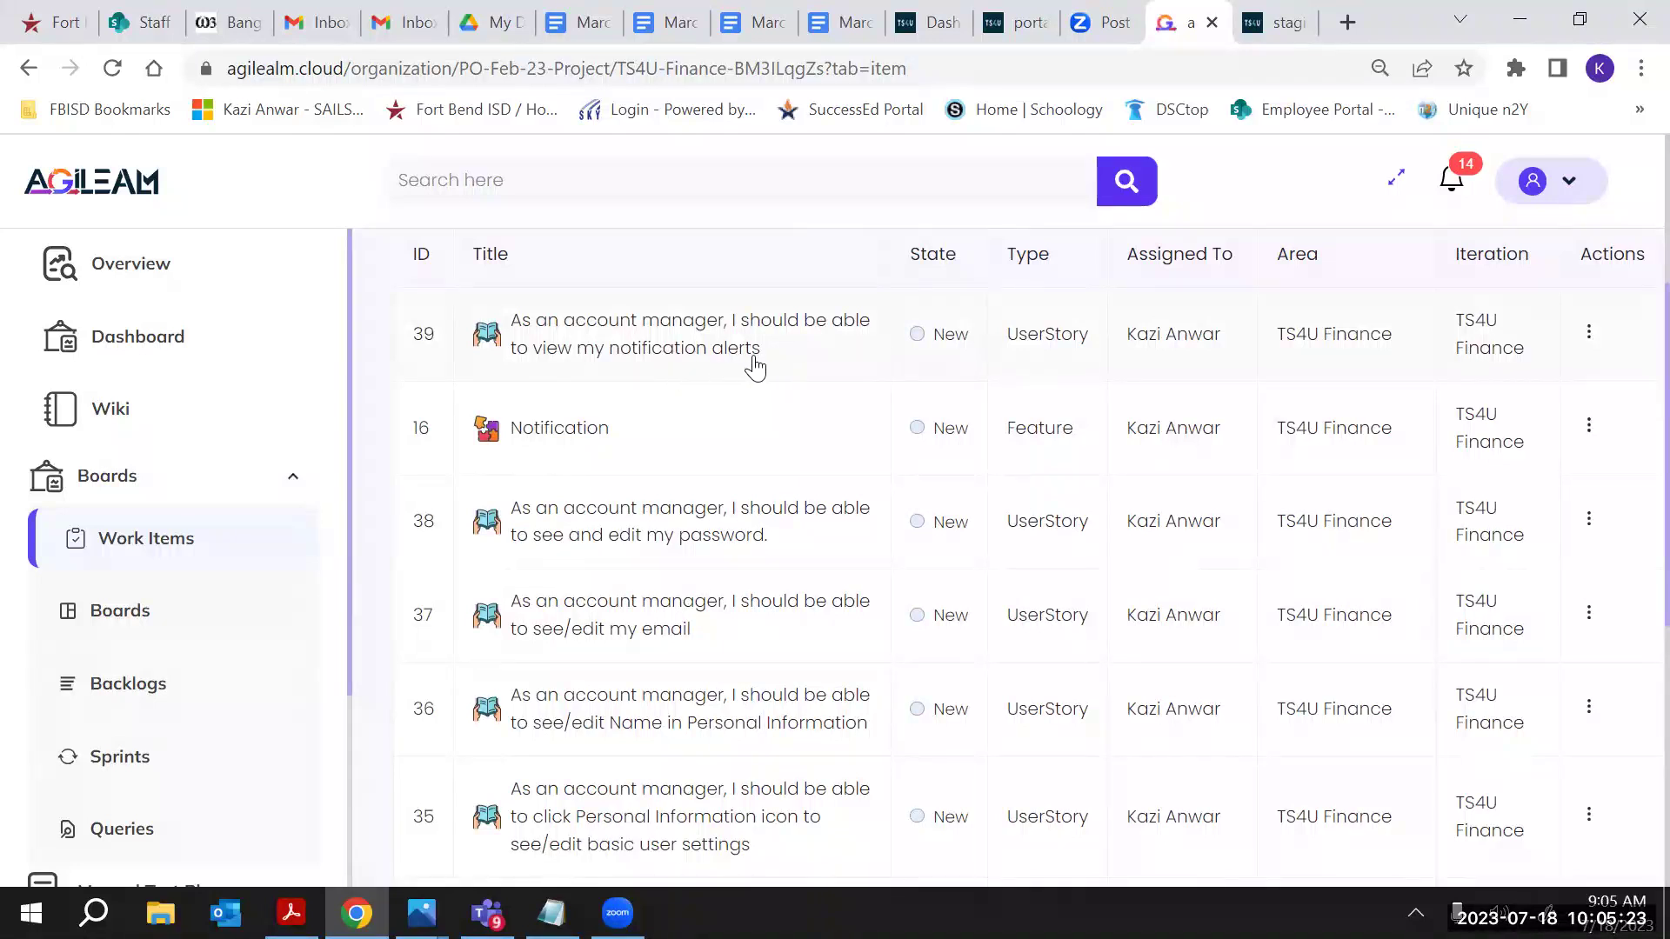
scroll(762, 372, "down", 4)
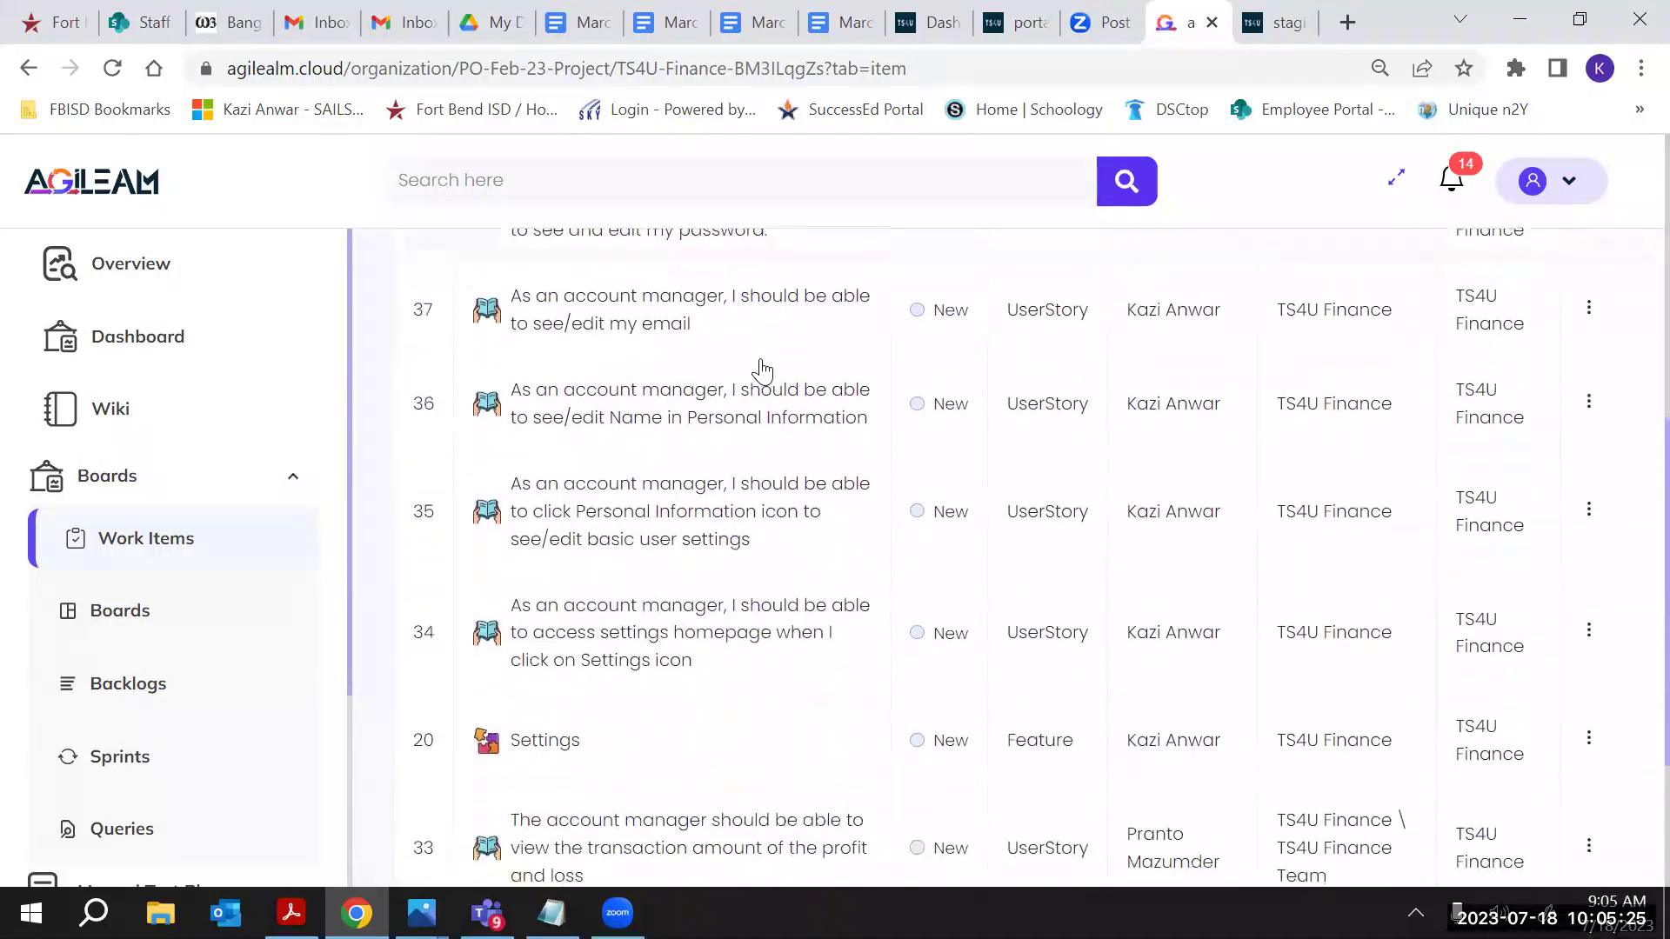
scroll(762, 373, "down", 2)
scroll(763, 371, "up", 4)
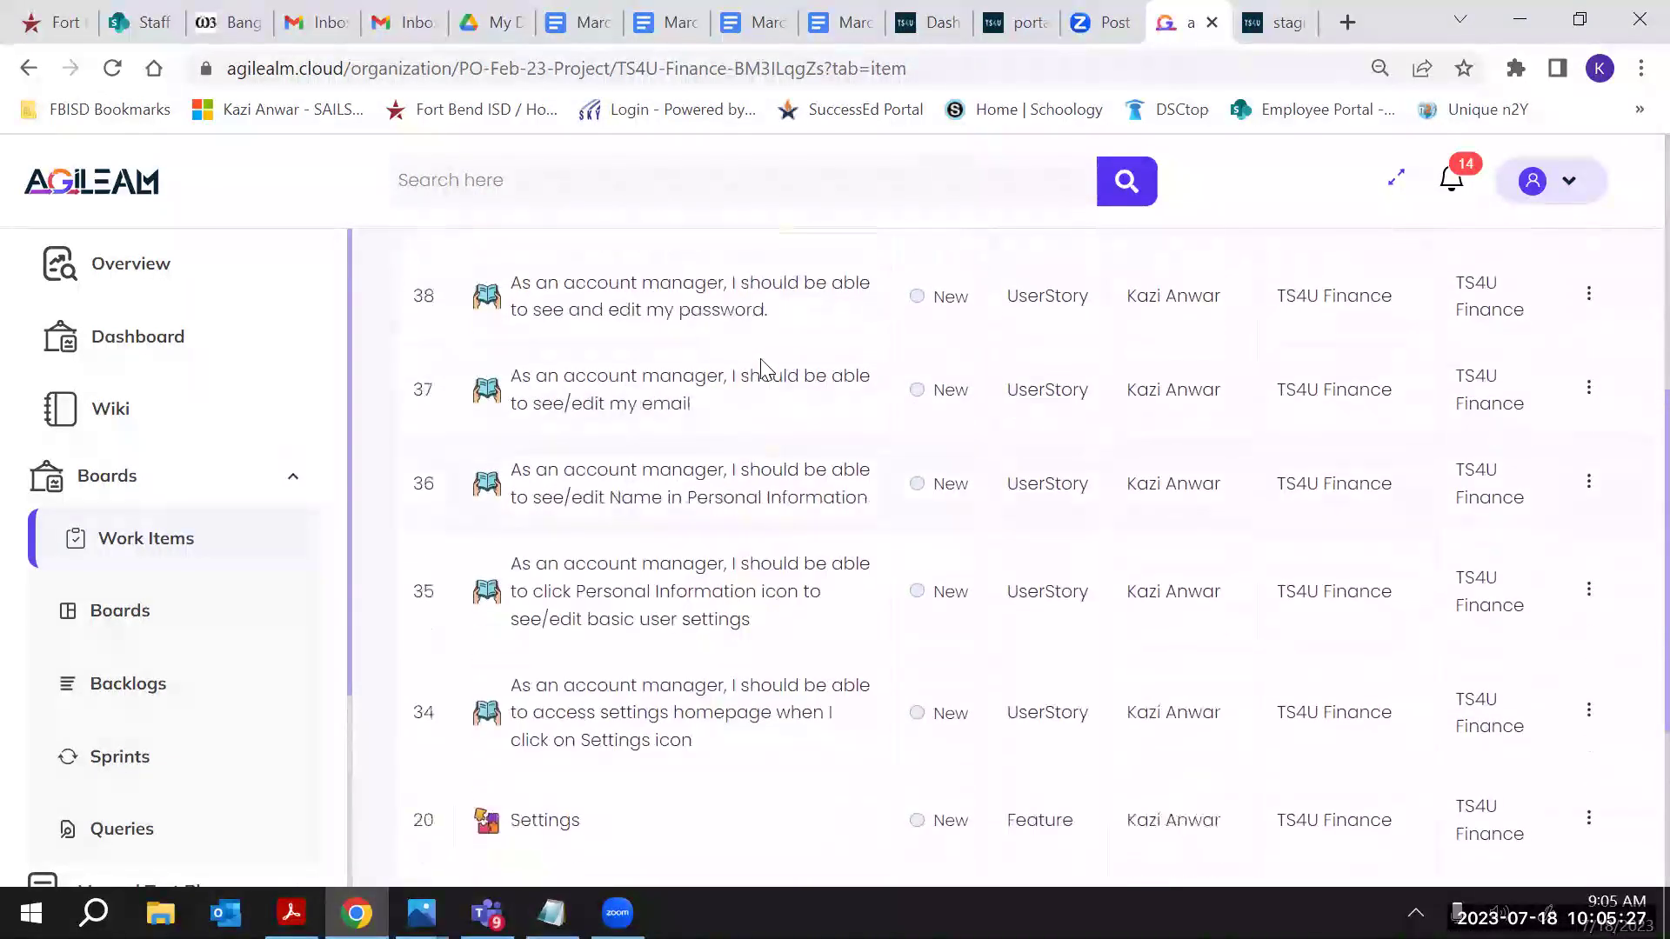
scroll(762, 372, "up", 1)
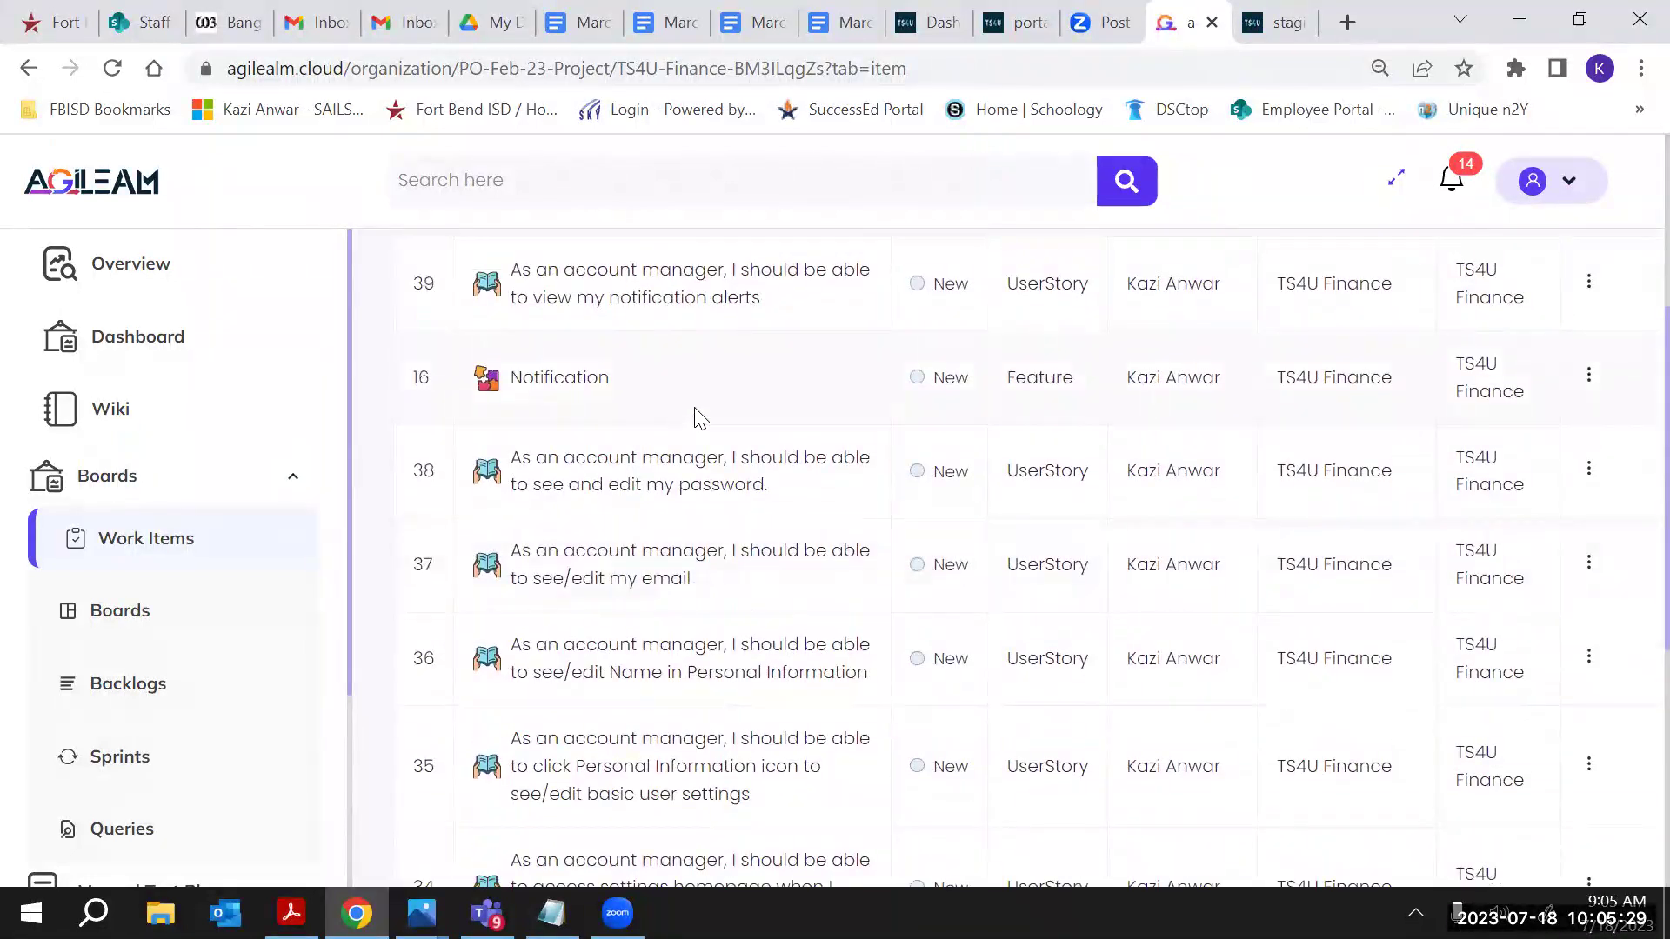
scroll(700, 417, "up", 1)
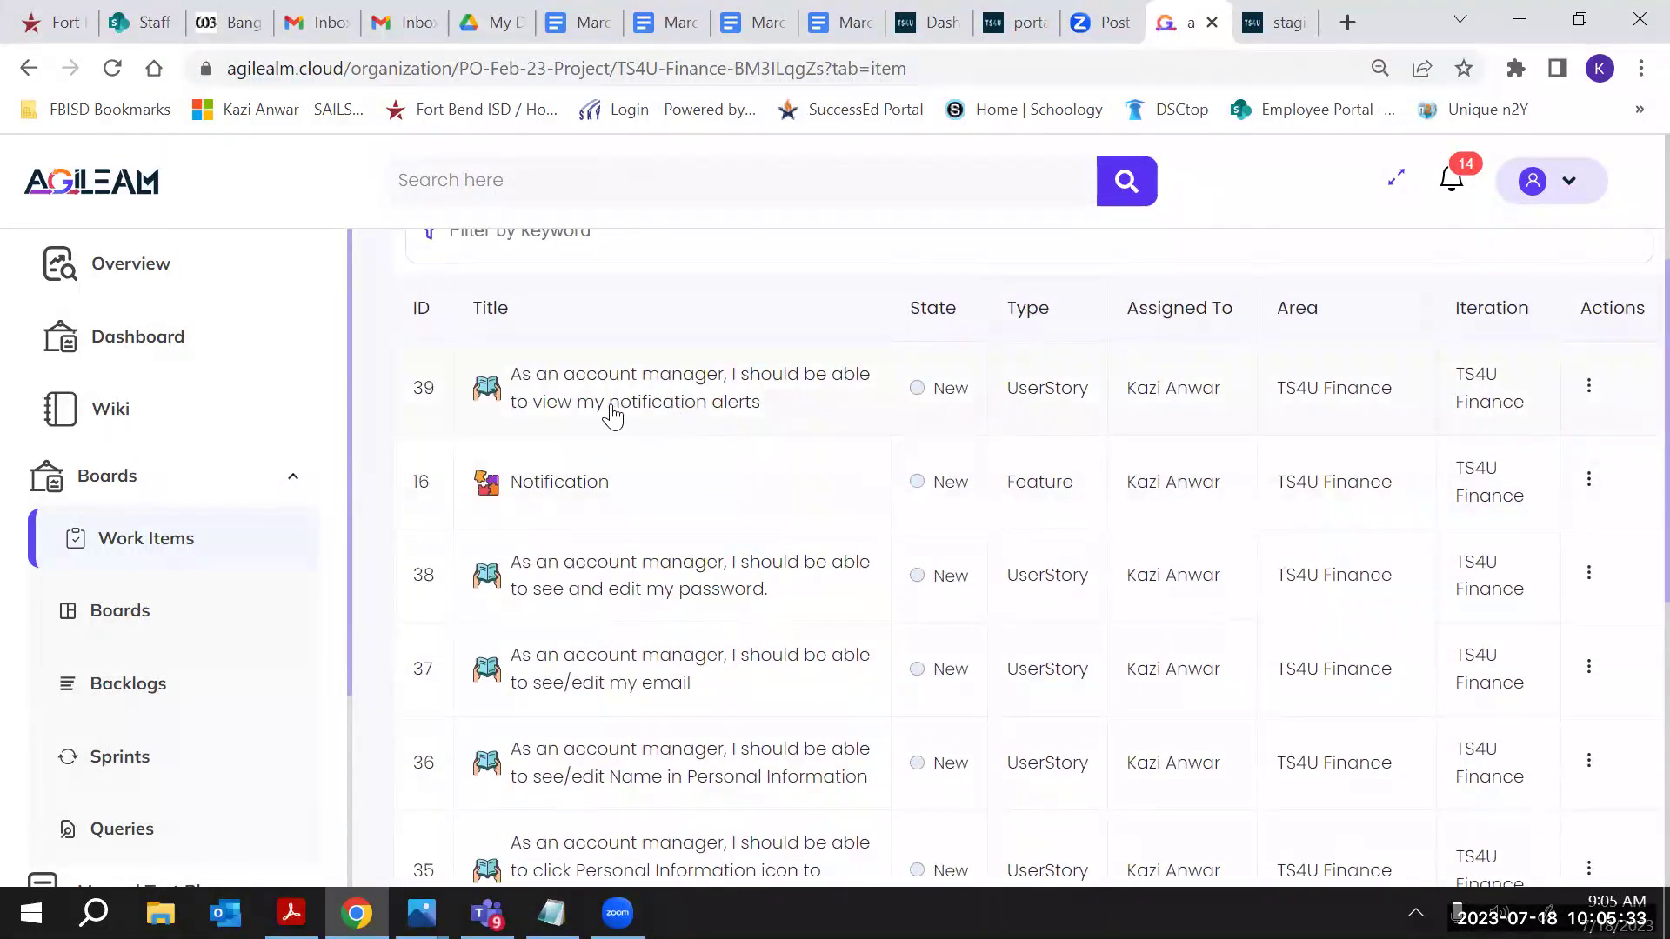
scroll(349, 478, "down", 1)
scroll(348, 474, "up", 1)
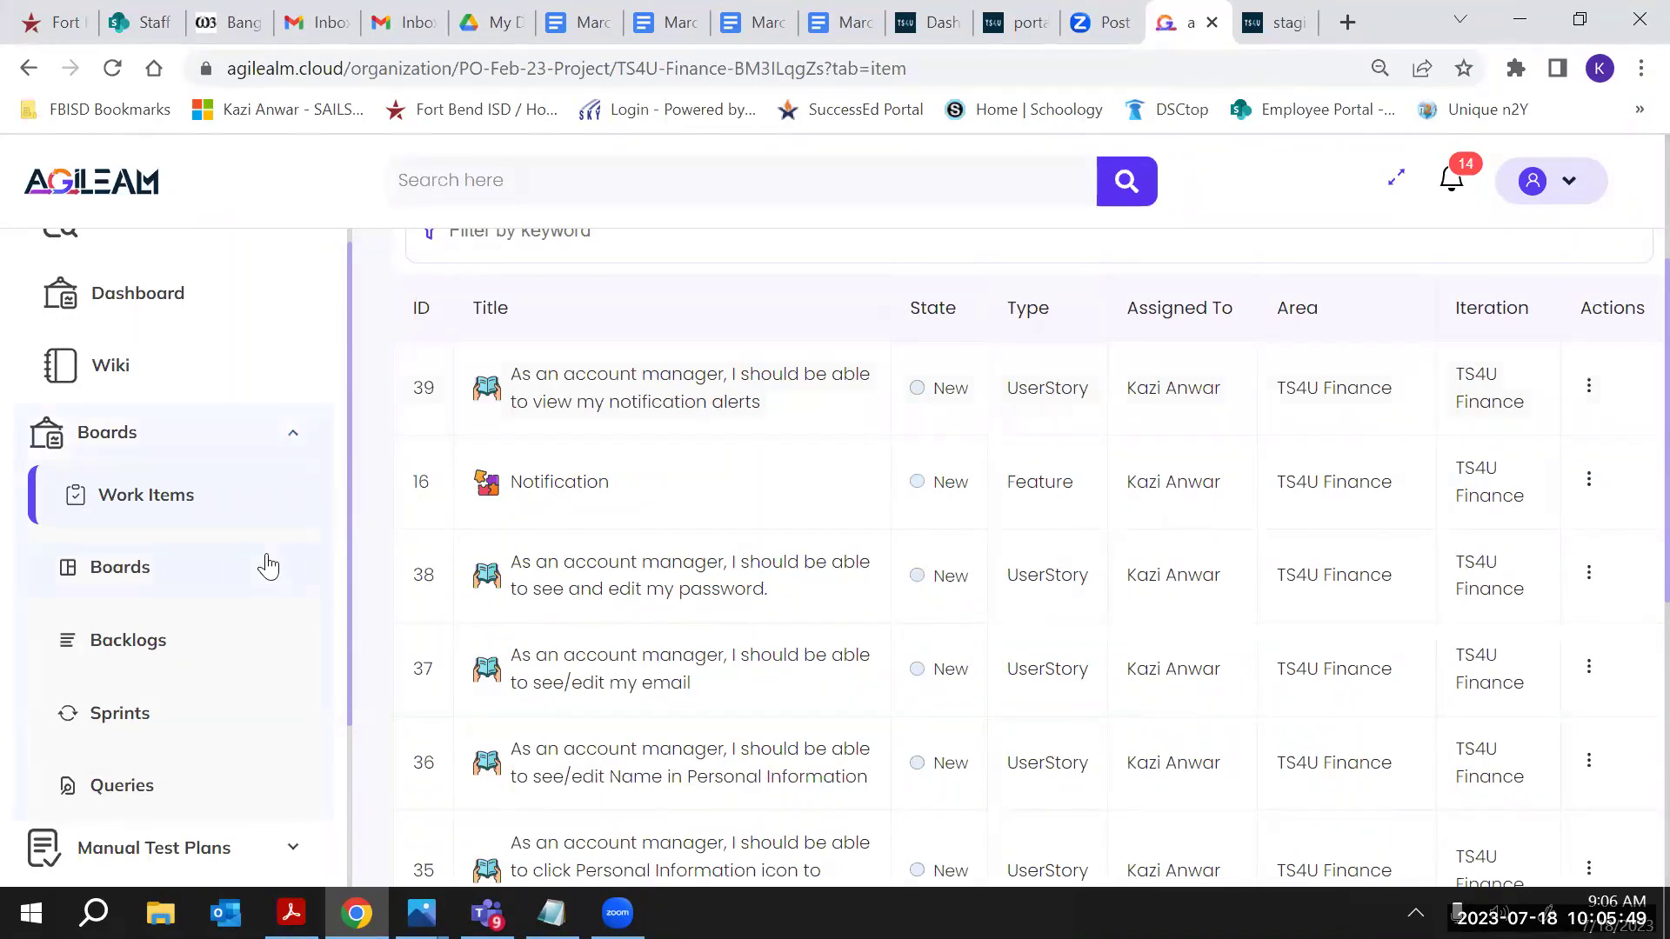
scroll(266, 563, "down", 2)
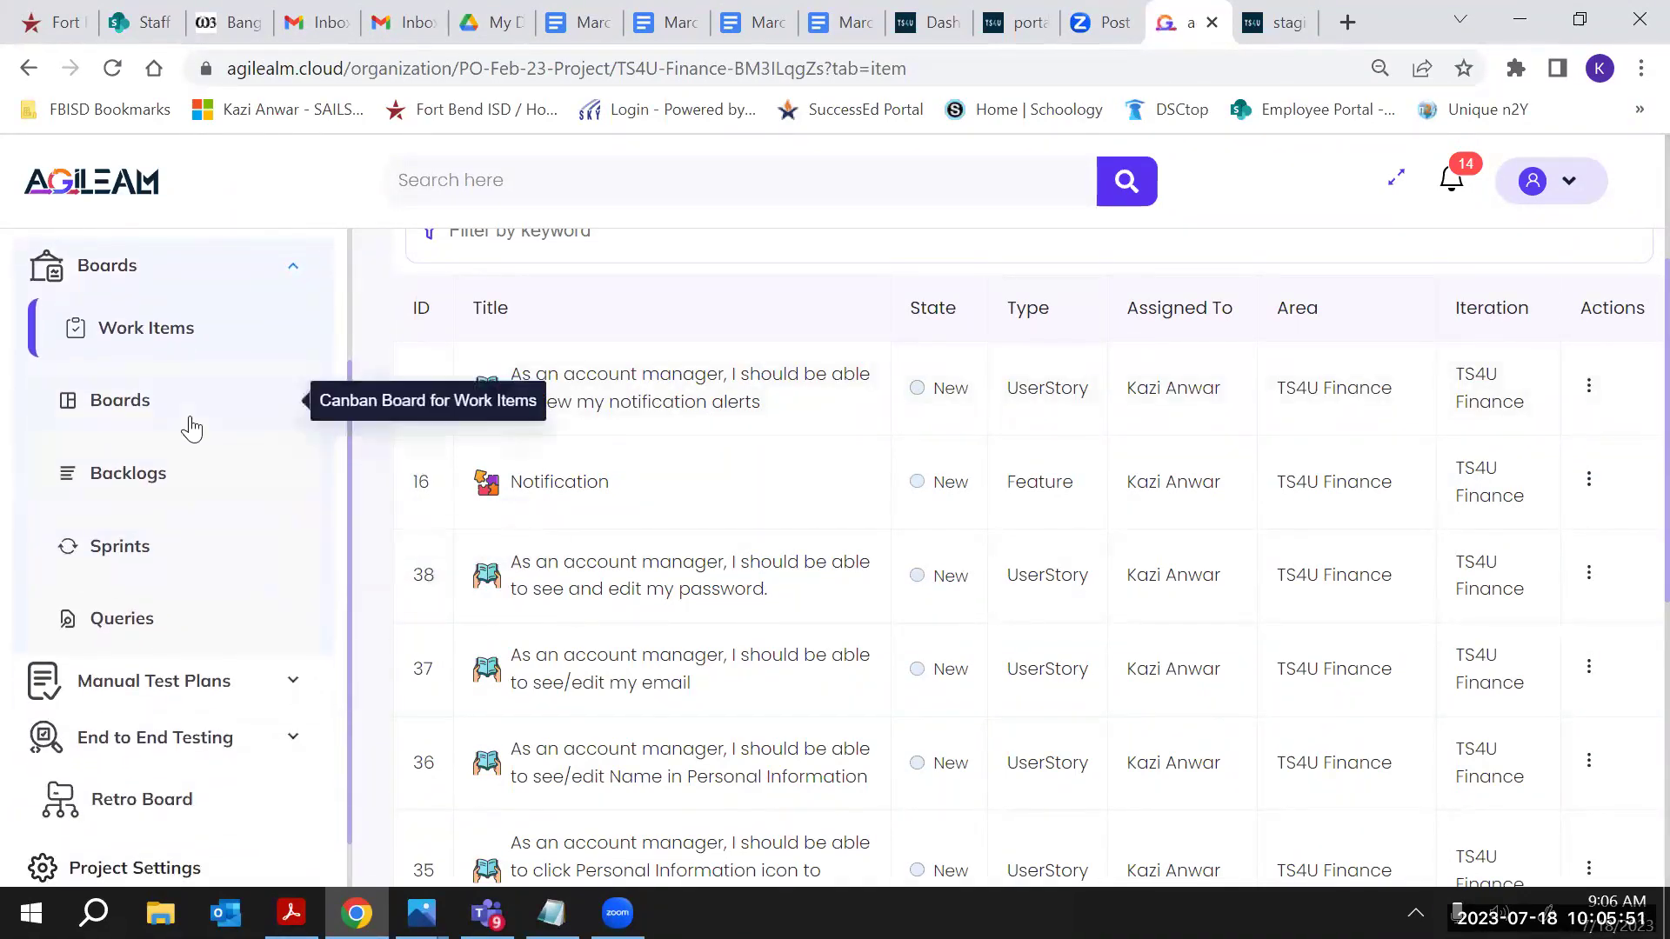
Show the TS4U Finance Team backlog at Features level, with #16 Notification and #20 Settings grouping their stories
left_click(165, 476)
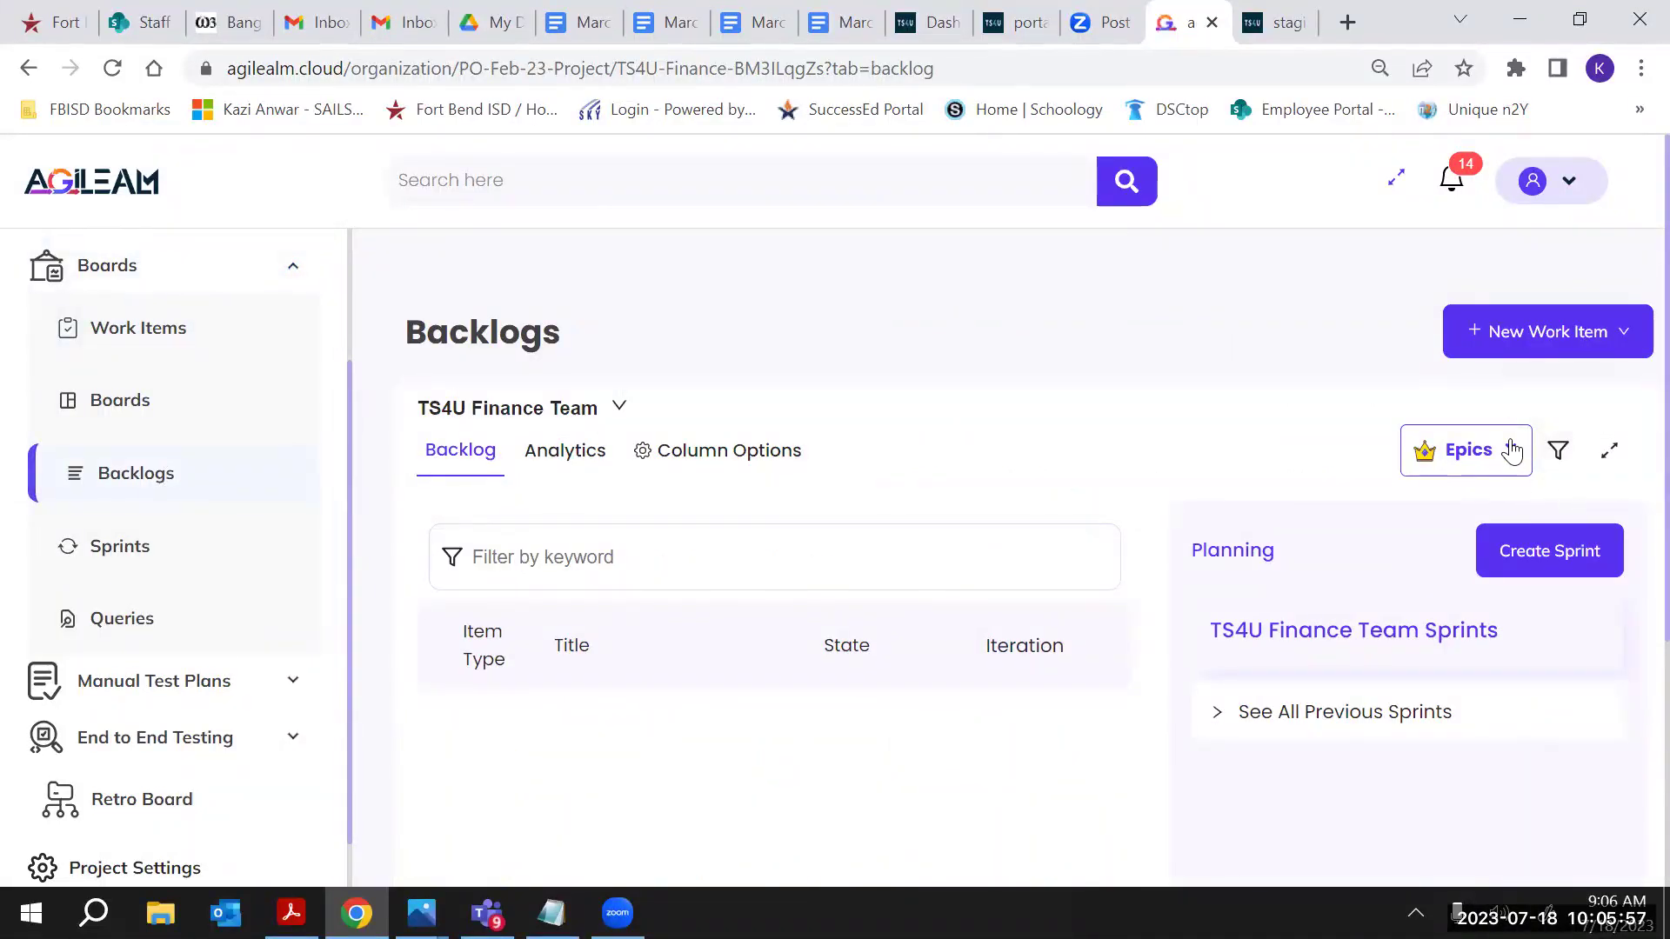
left_click(1511, 450)
left_click(1502, 540)
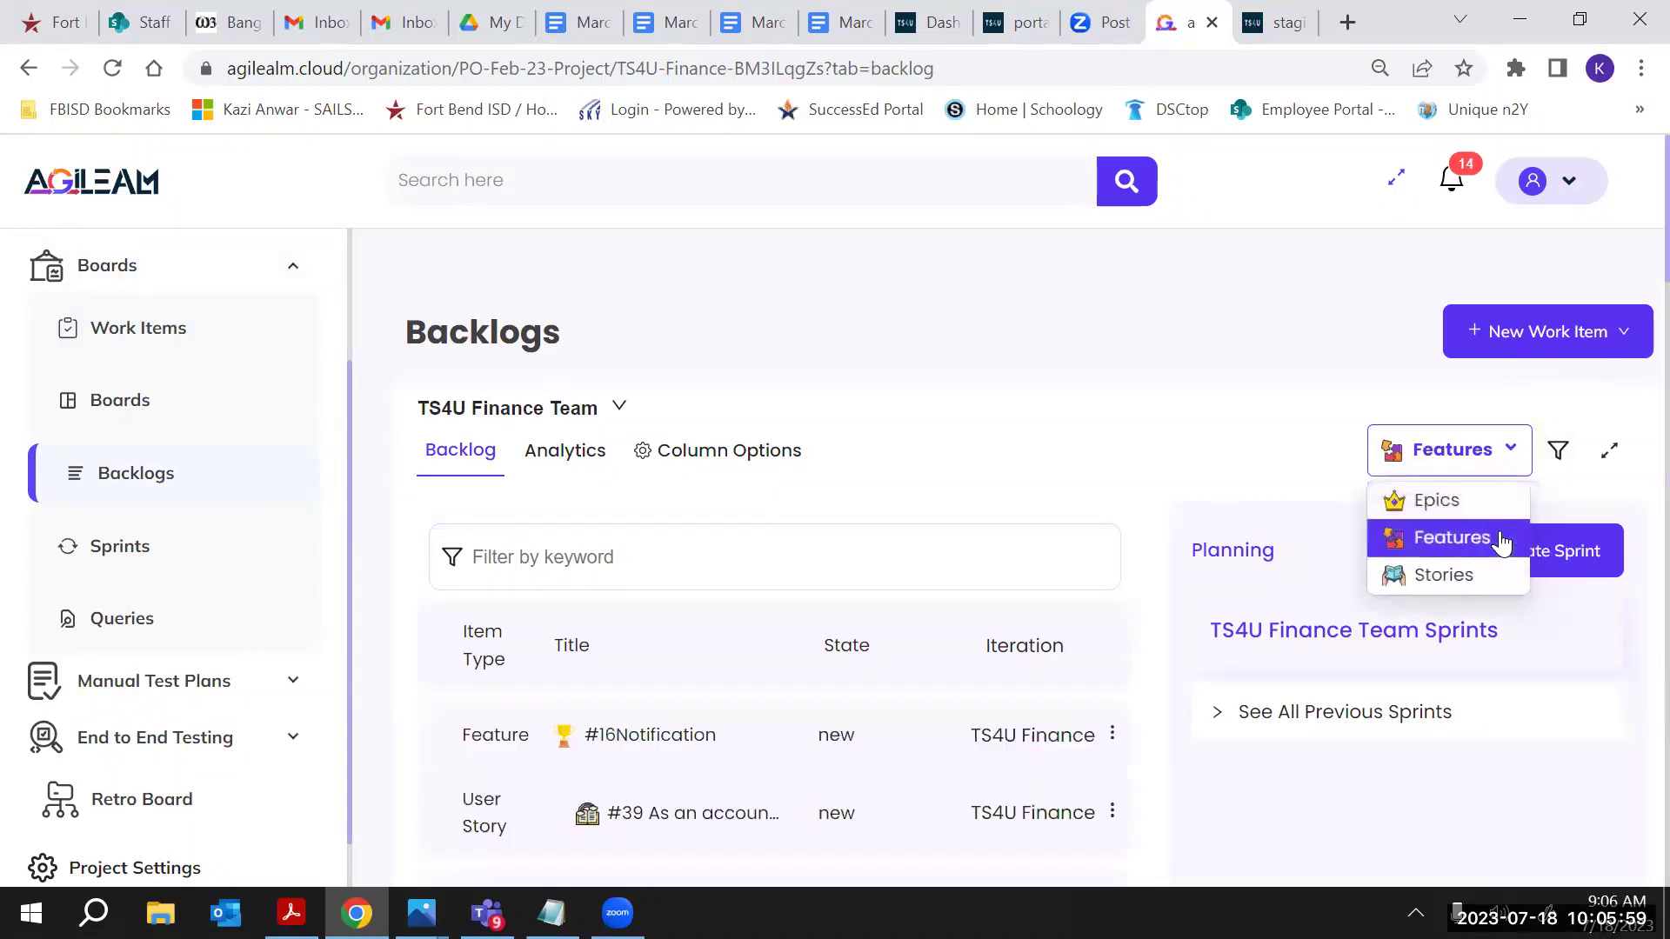
scroll(1238, 551, "down", 5)
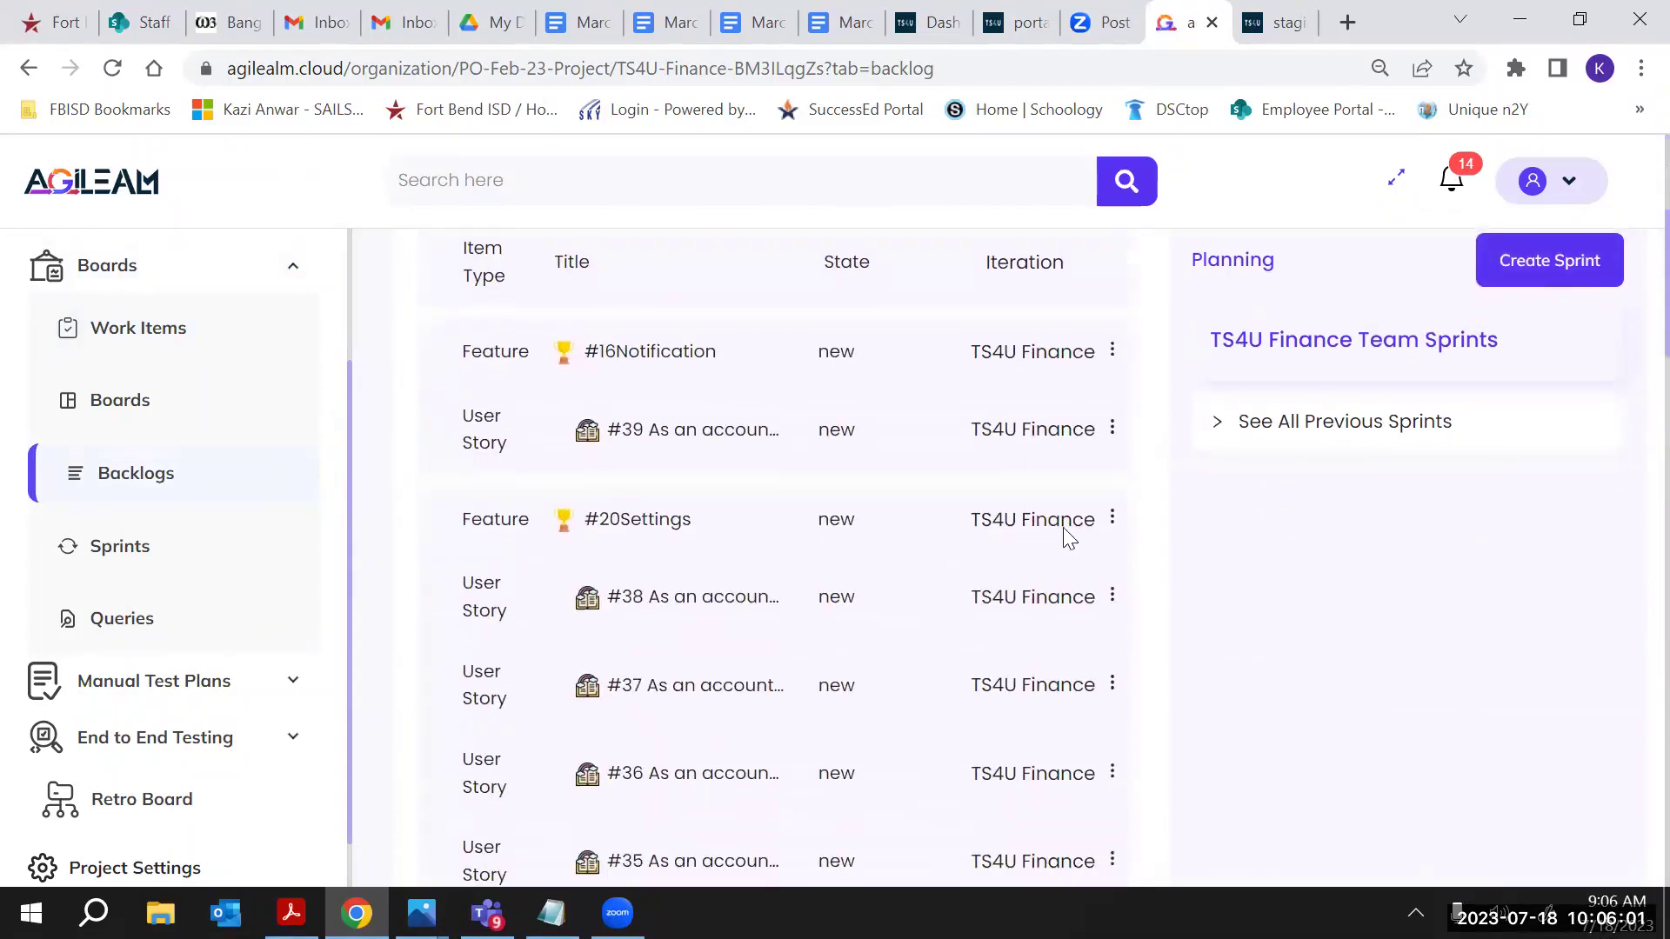
scroll(838, 500, "down", 1)
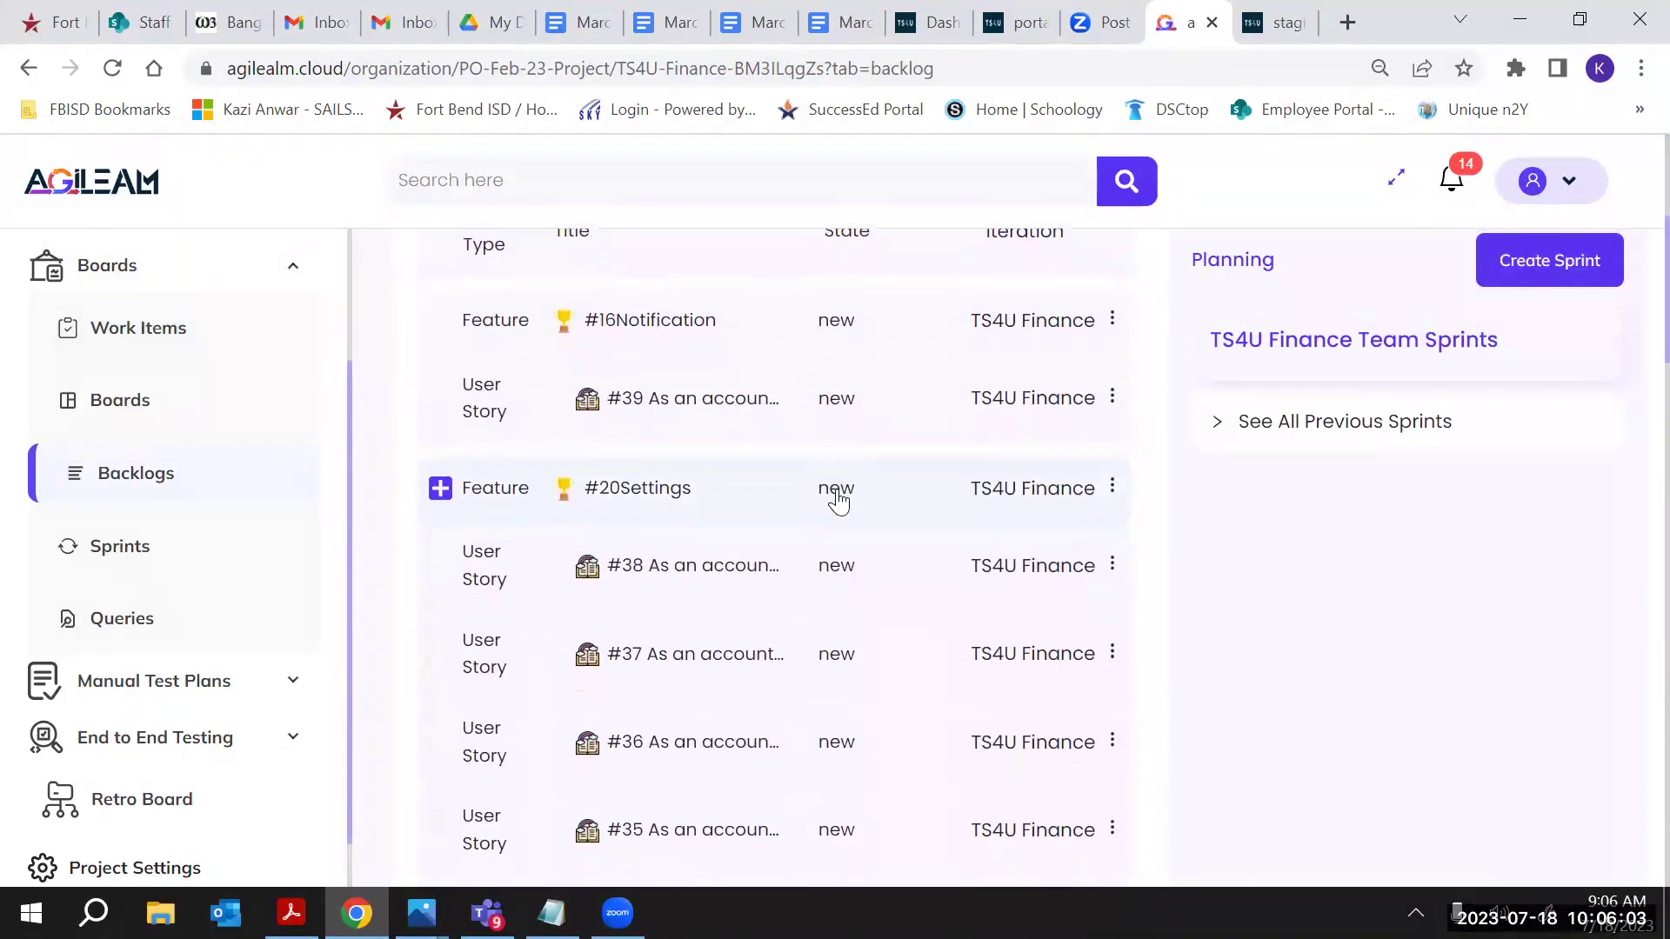
scroll(836, 496, "up", 1)
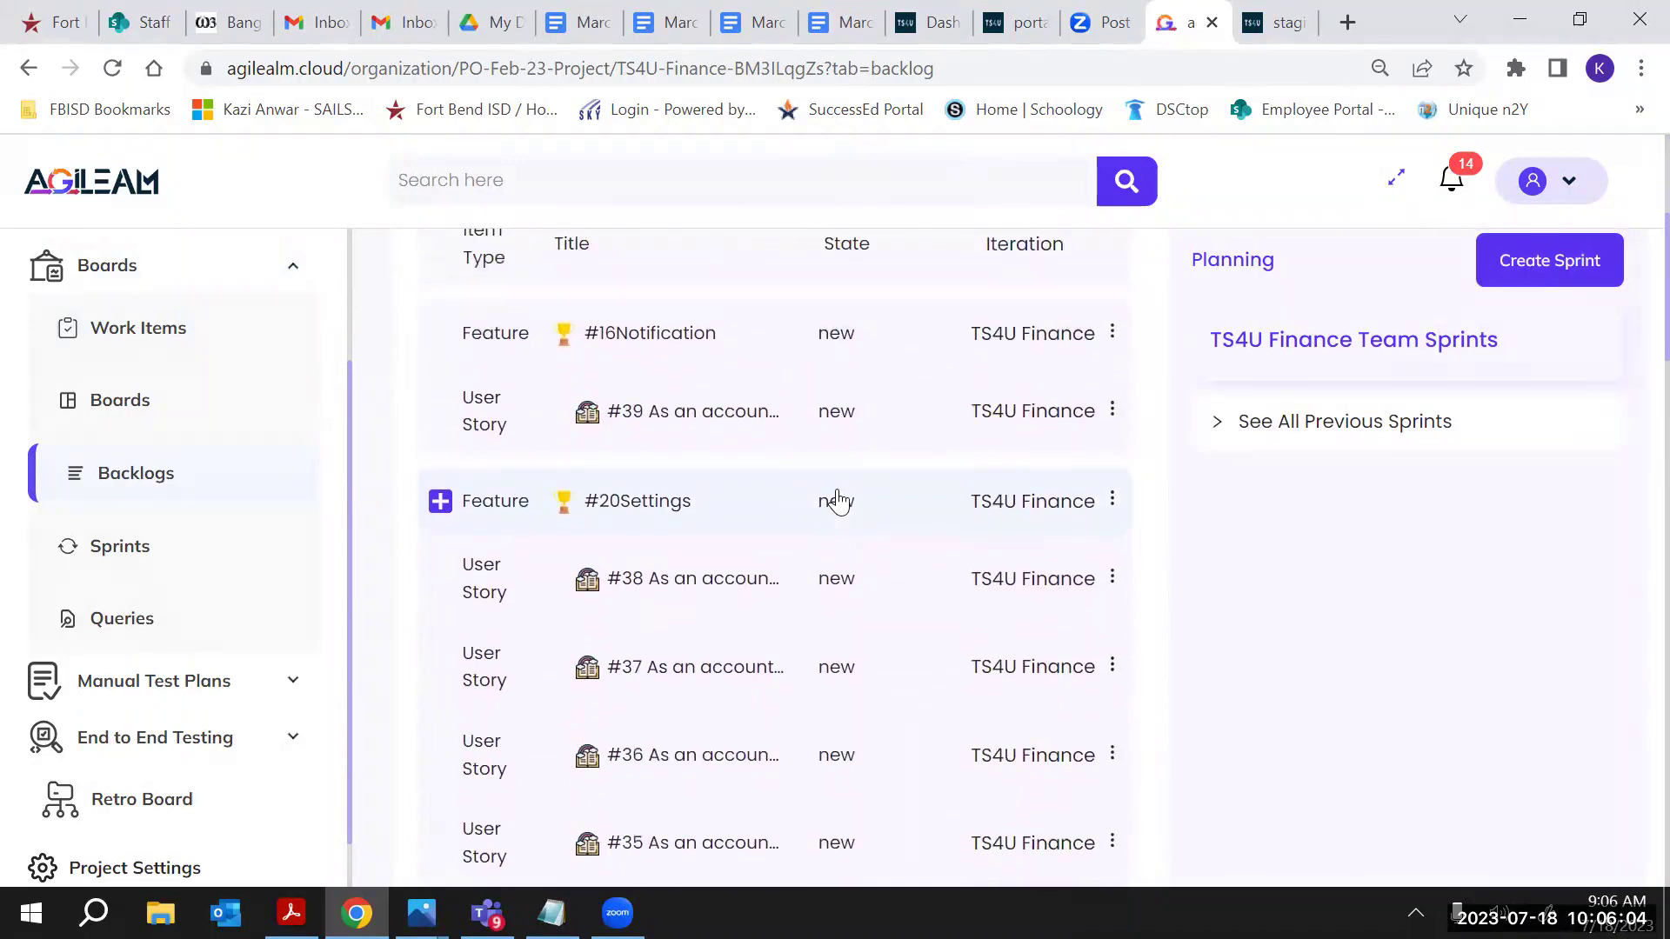
left_click(672, 415)
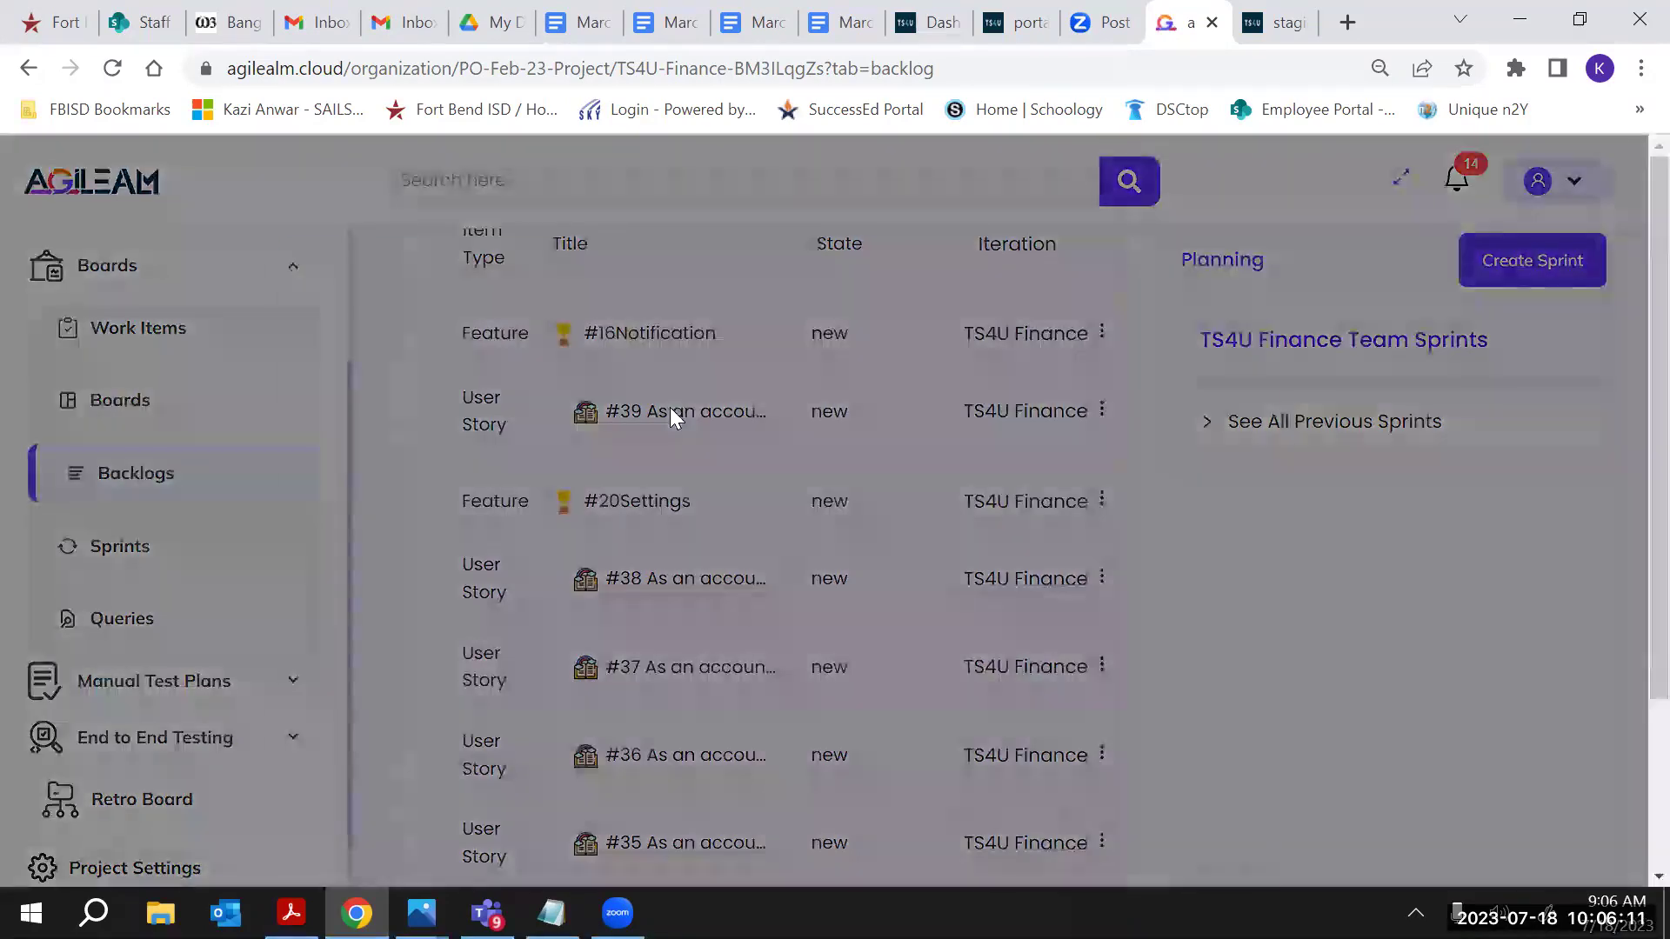
scroll(757, 548, "down", 2)
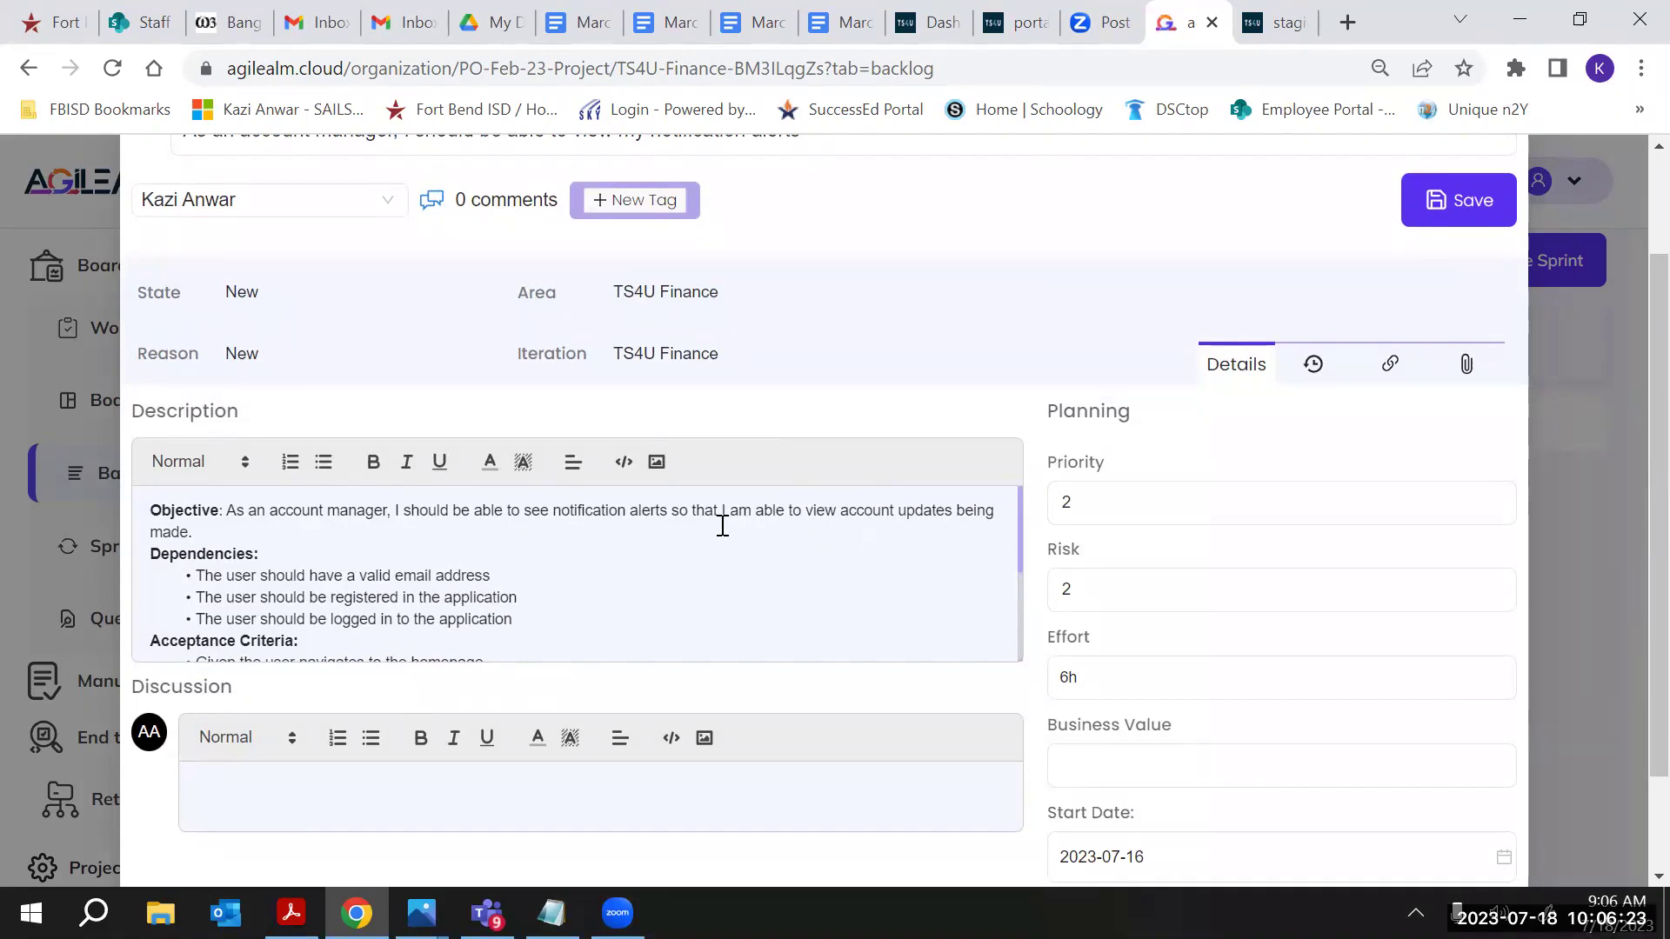
scroll(589, 540, "down", 5)
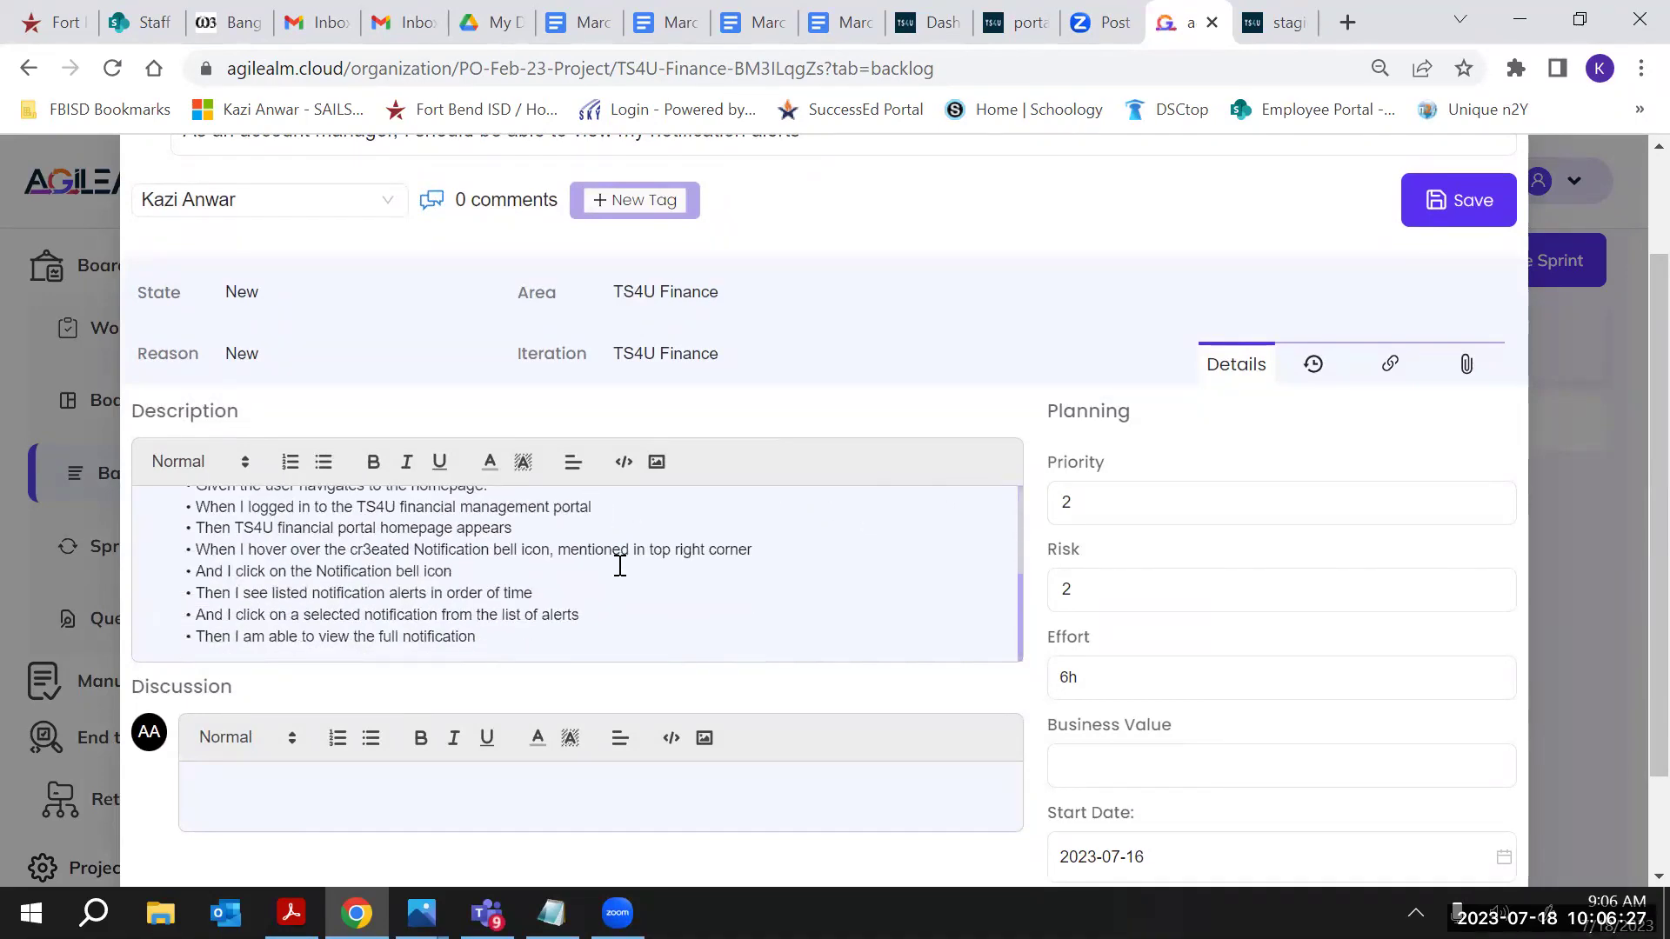
scroll(621, 565, "up", 5)
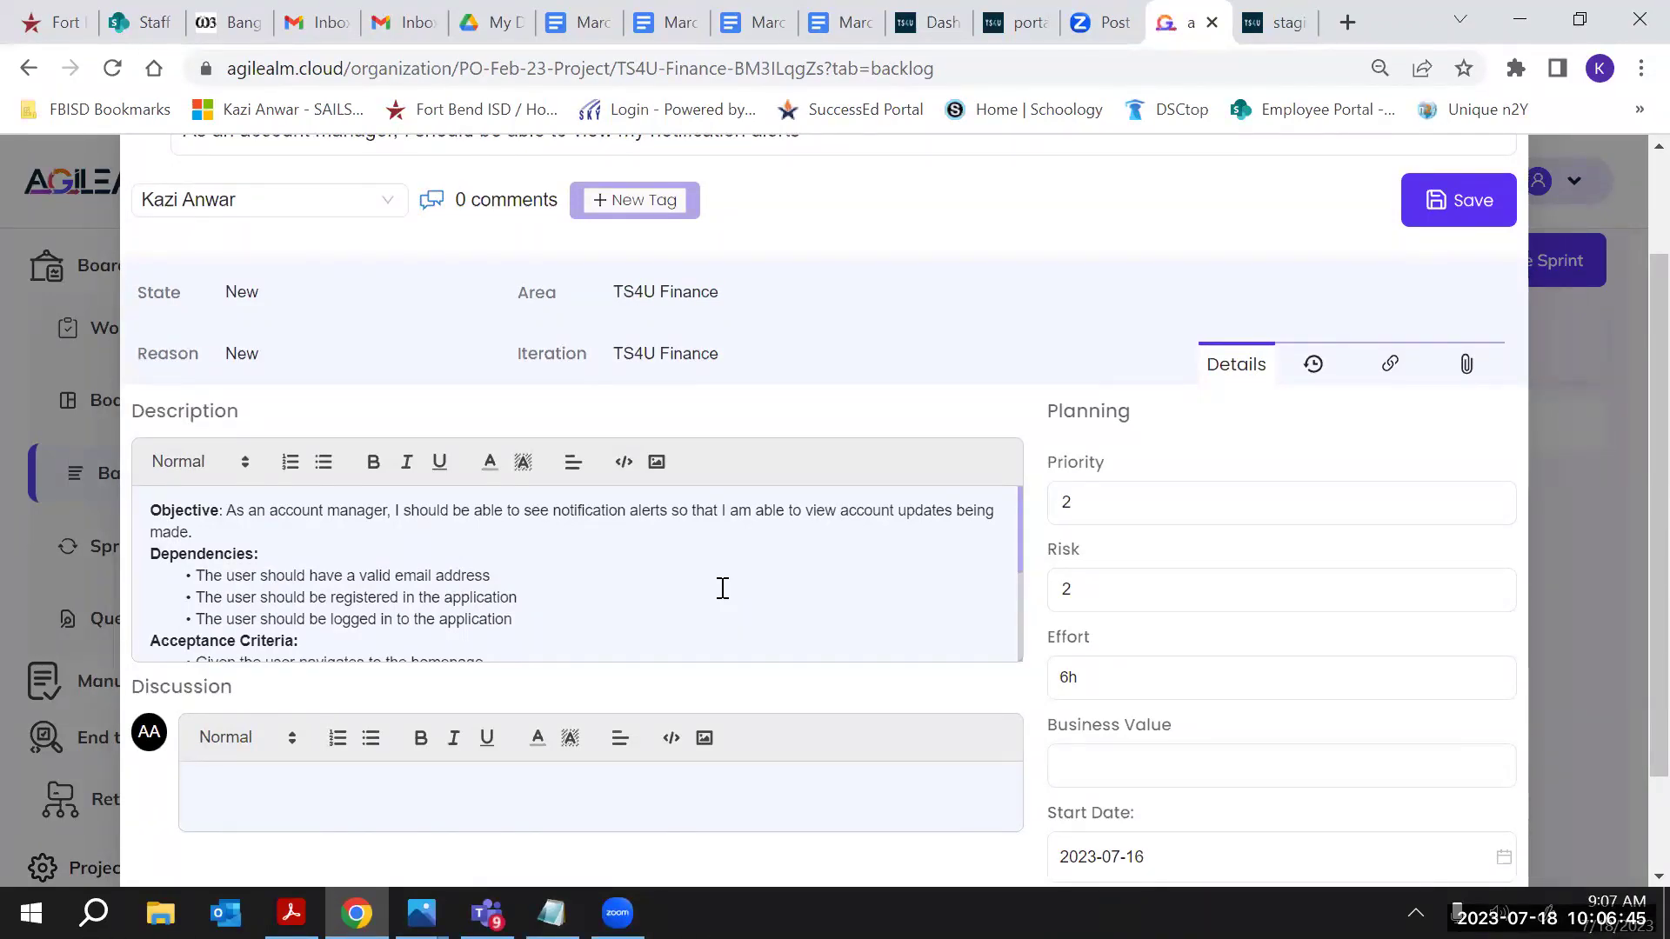
scroll(723, 589, "down", 1)
scroll(723, 589, "down", 1)
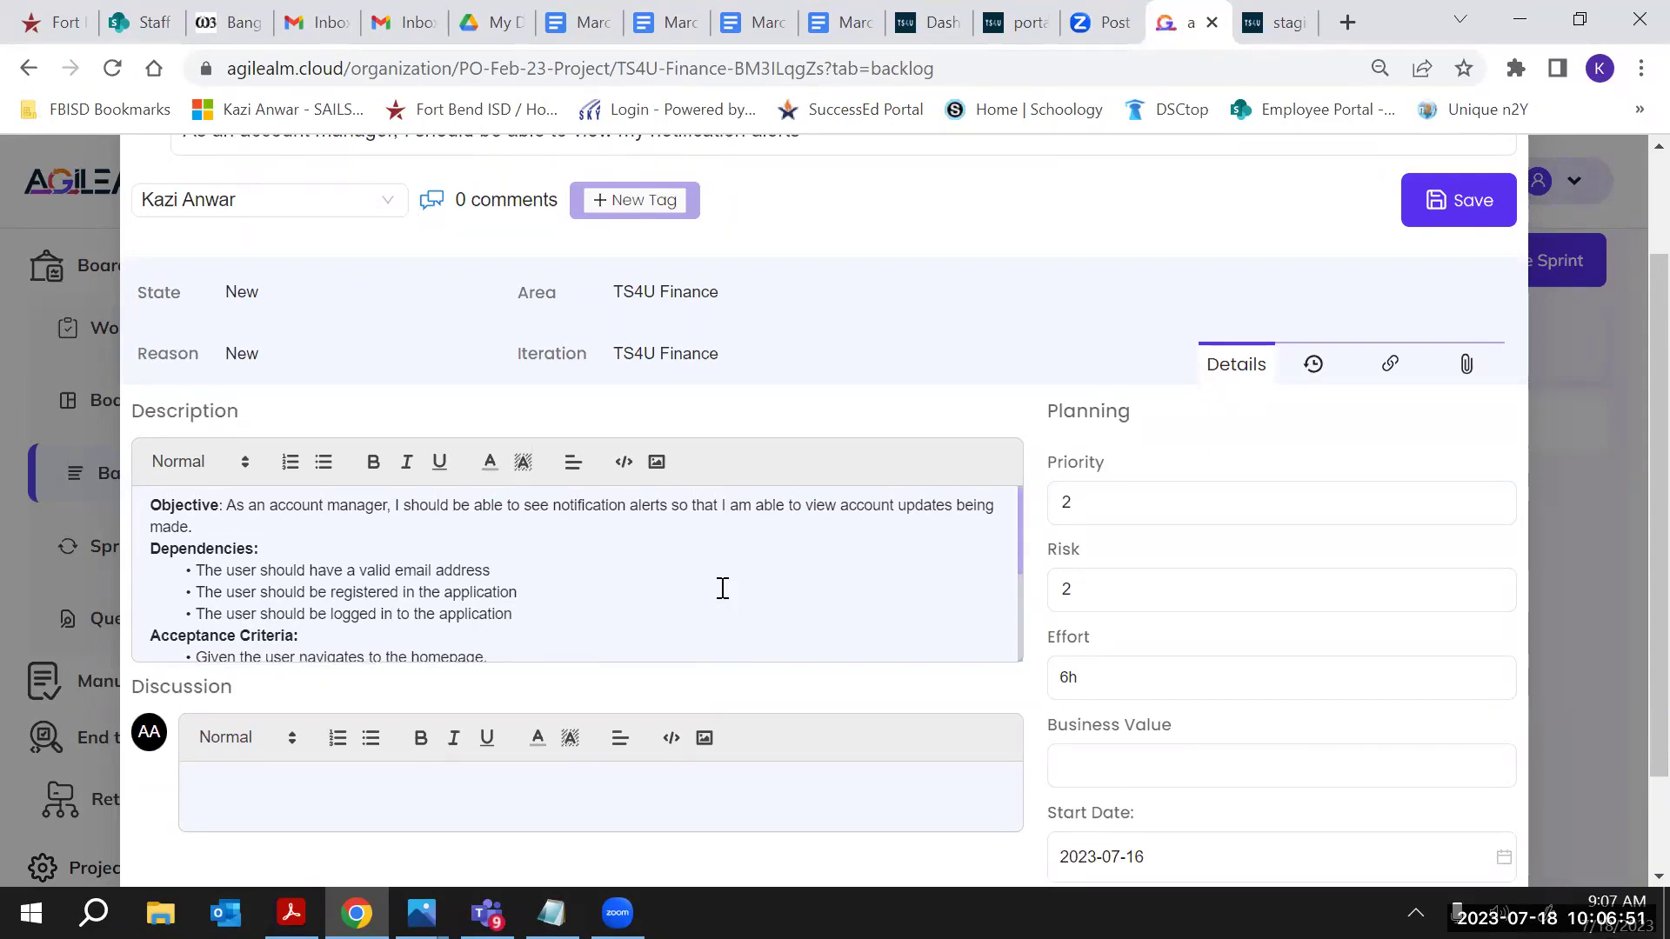
scroll(722, 589, "down", 2)
scroll(723, 589, "up", 2)
scroll(723, 589, "down", 5)
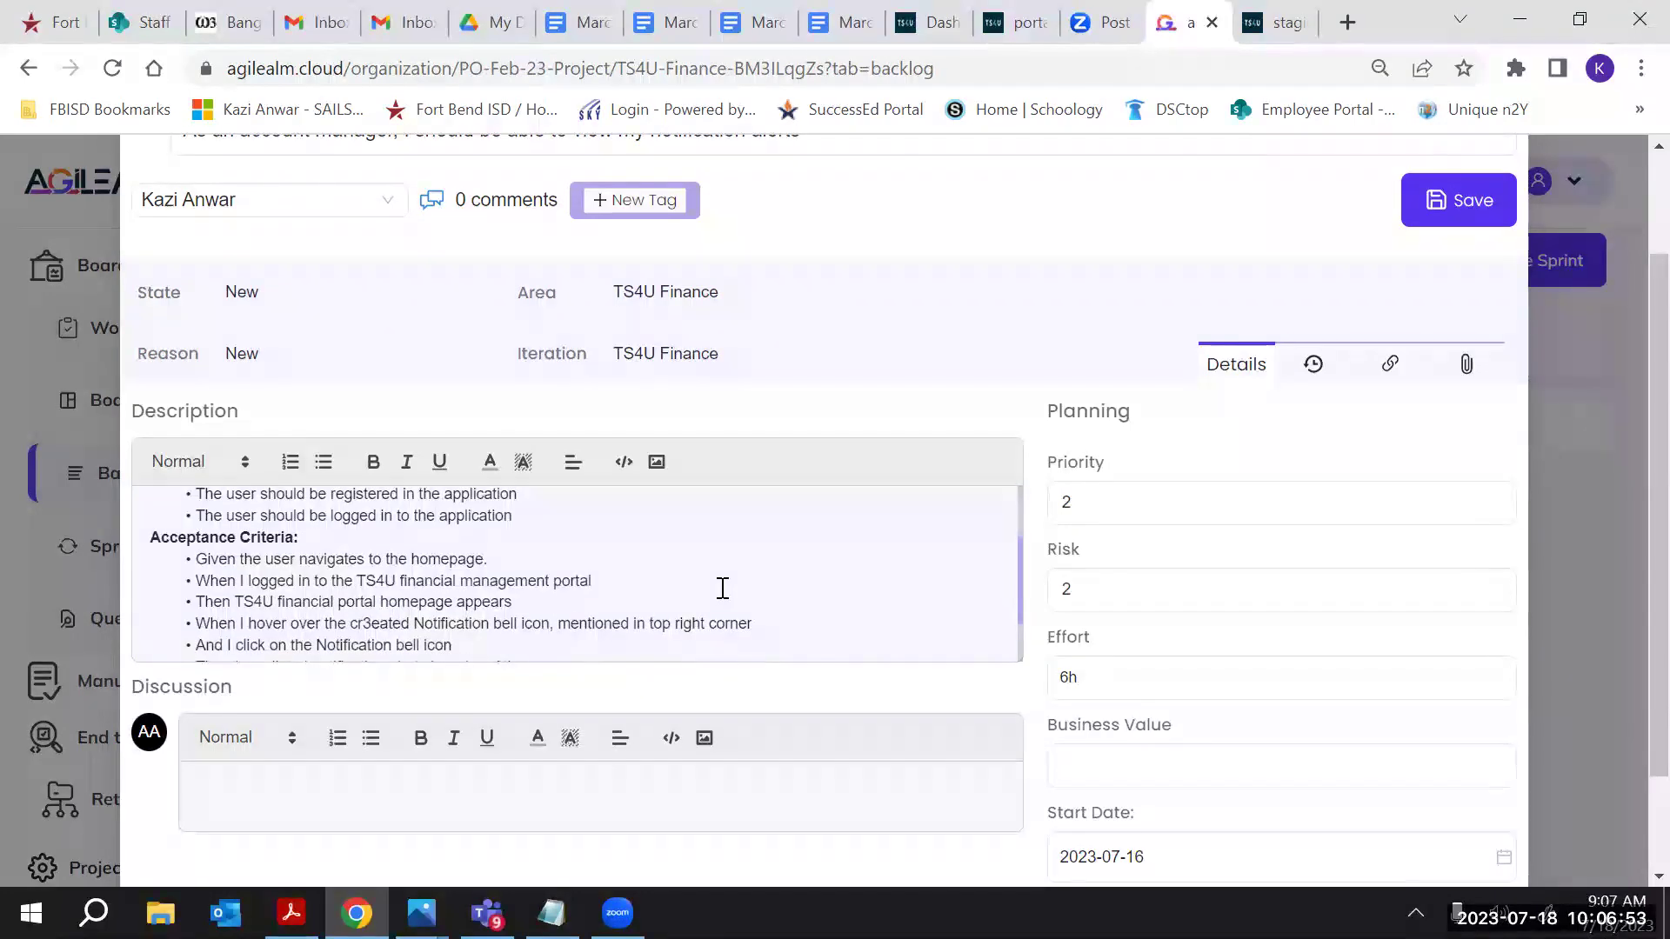
scroll(723, 589, "down", 2)
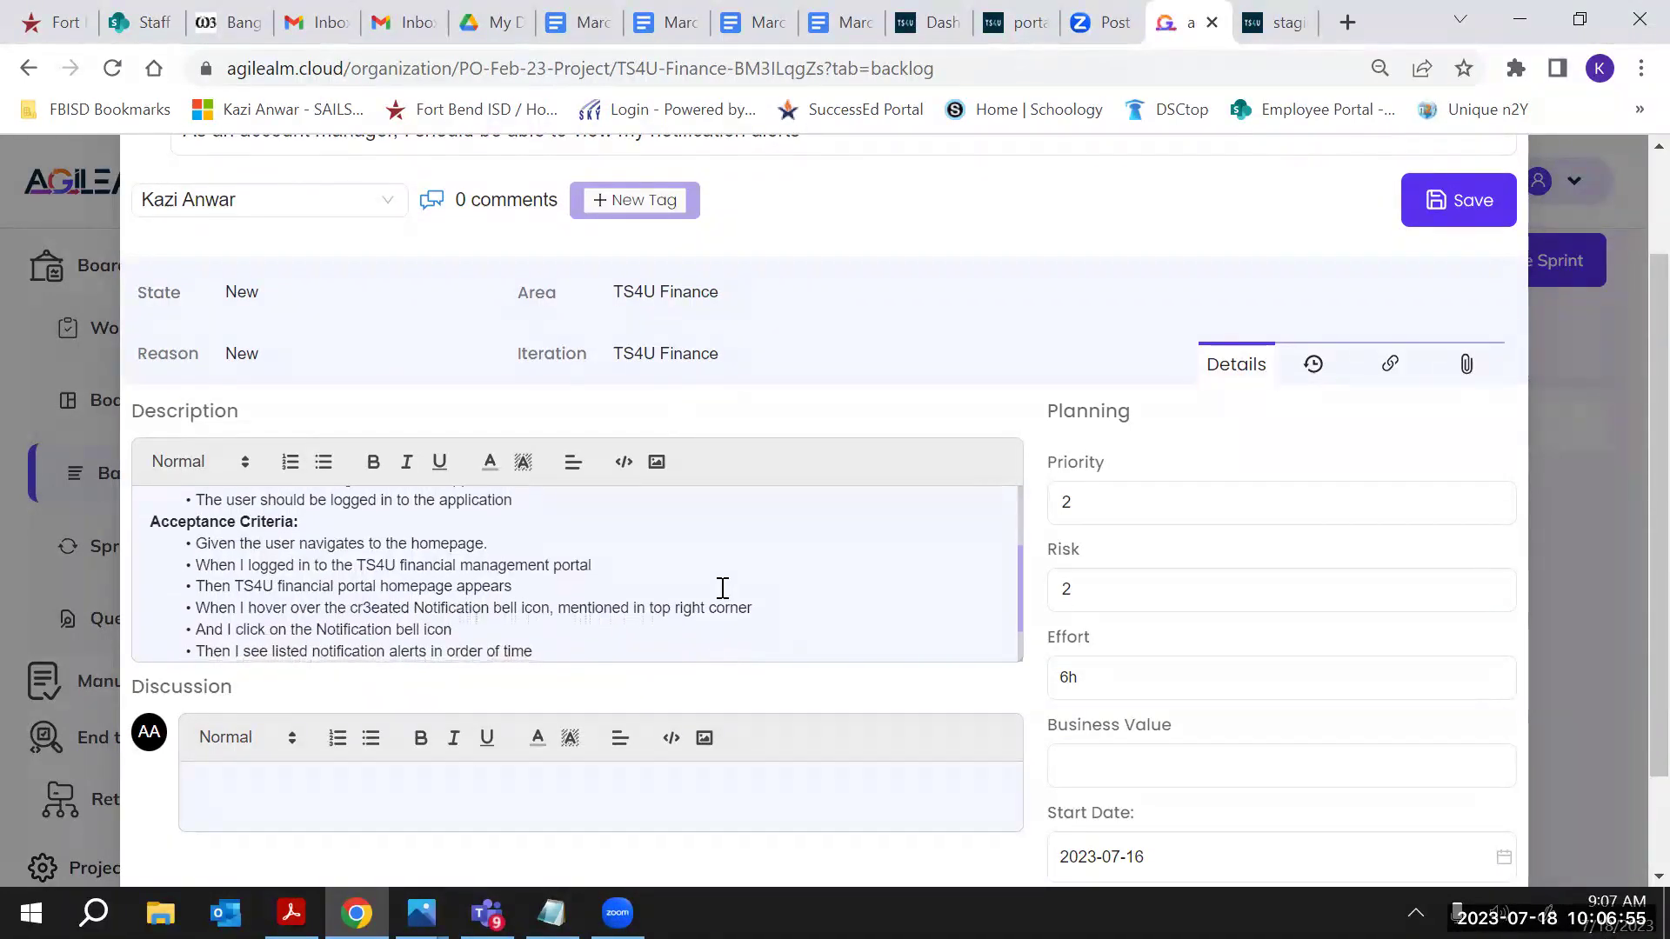
scroll(723, 589, "up", 8)
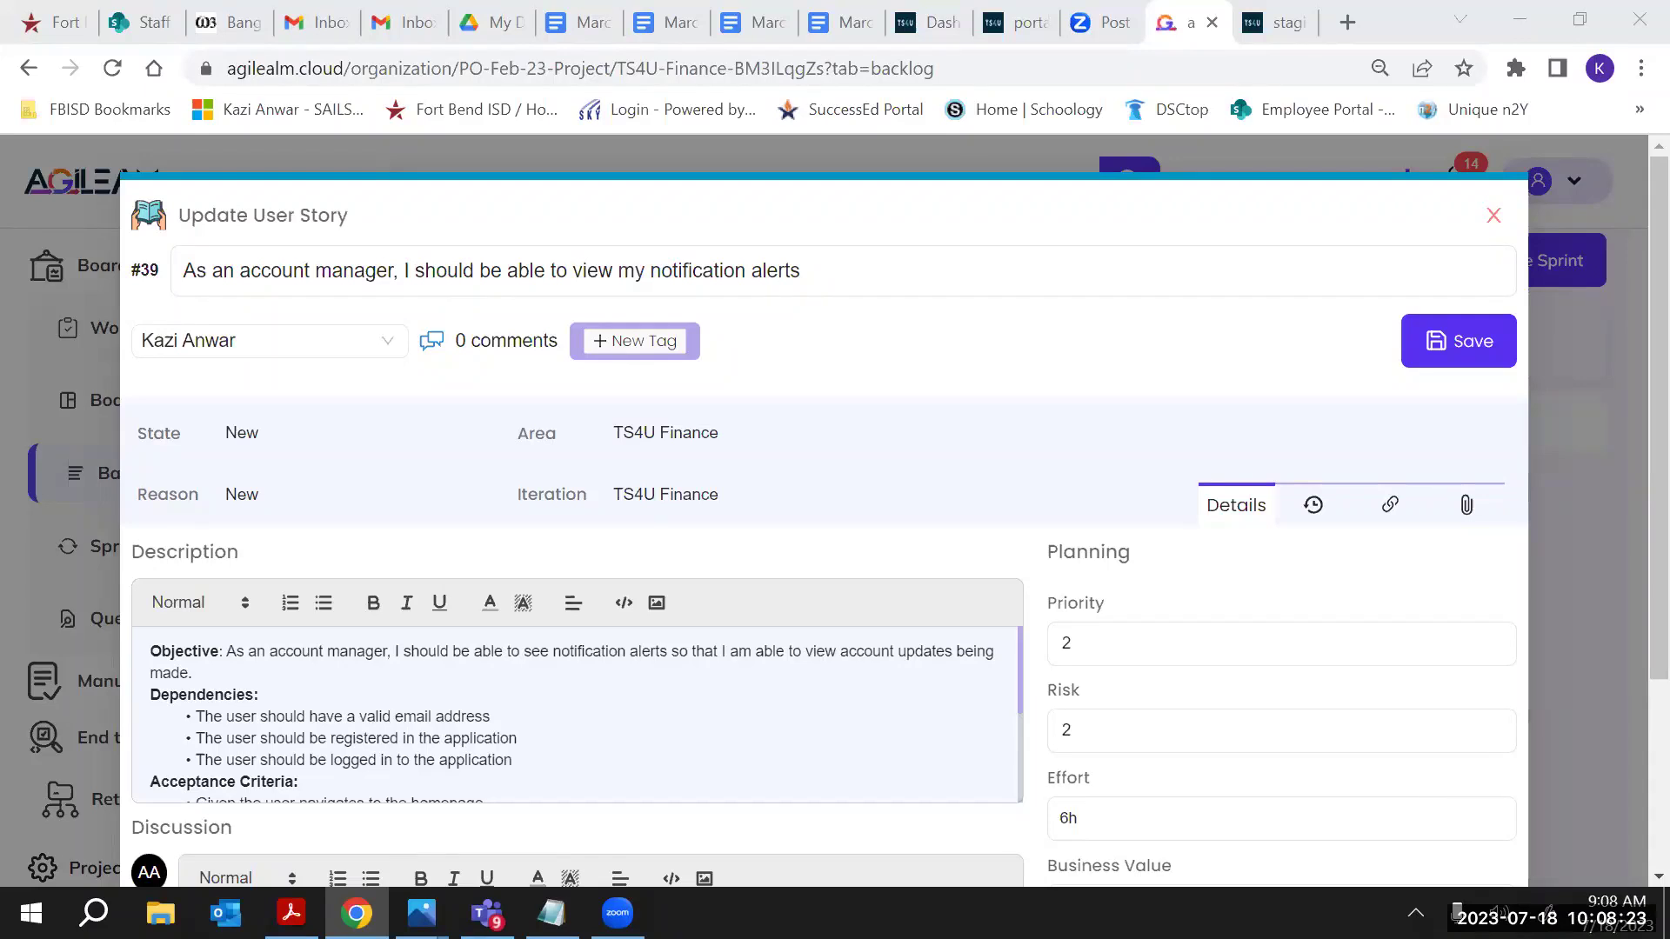
scroll(469, 674, "down", 1)
scroll(471, 675, "up", 1)
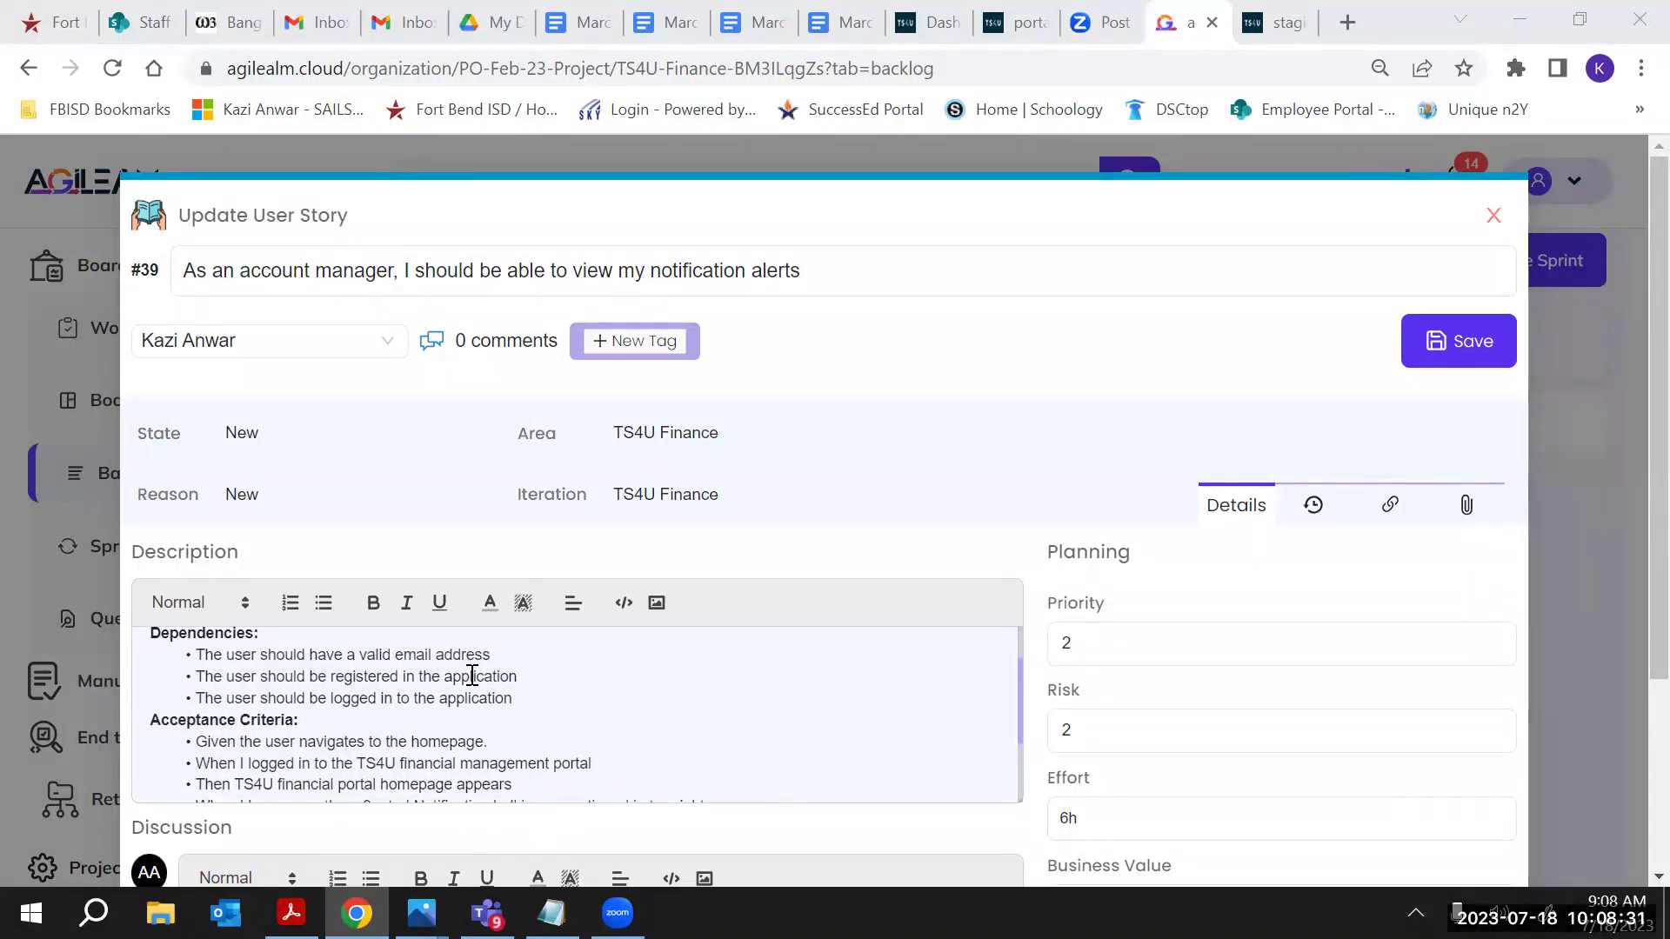
scroll(472, 676, "down", 2)
scroll(472, 675, "down", 1)
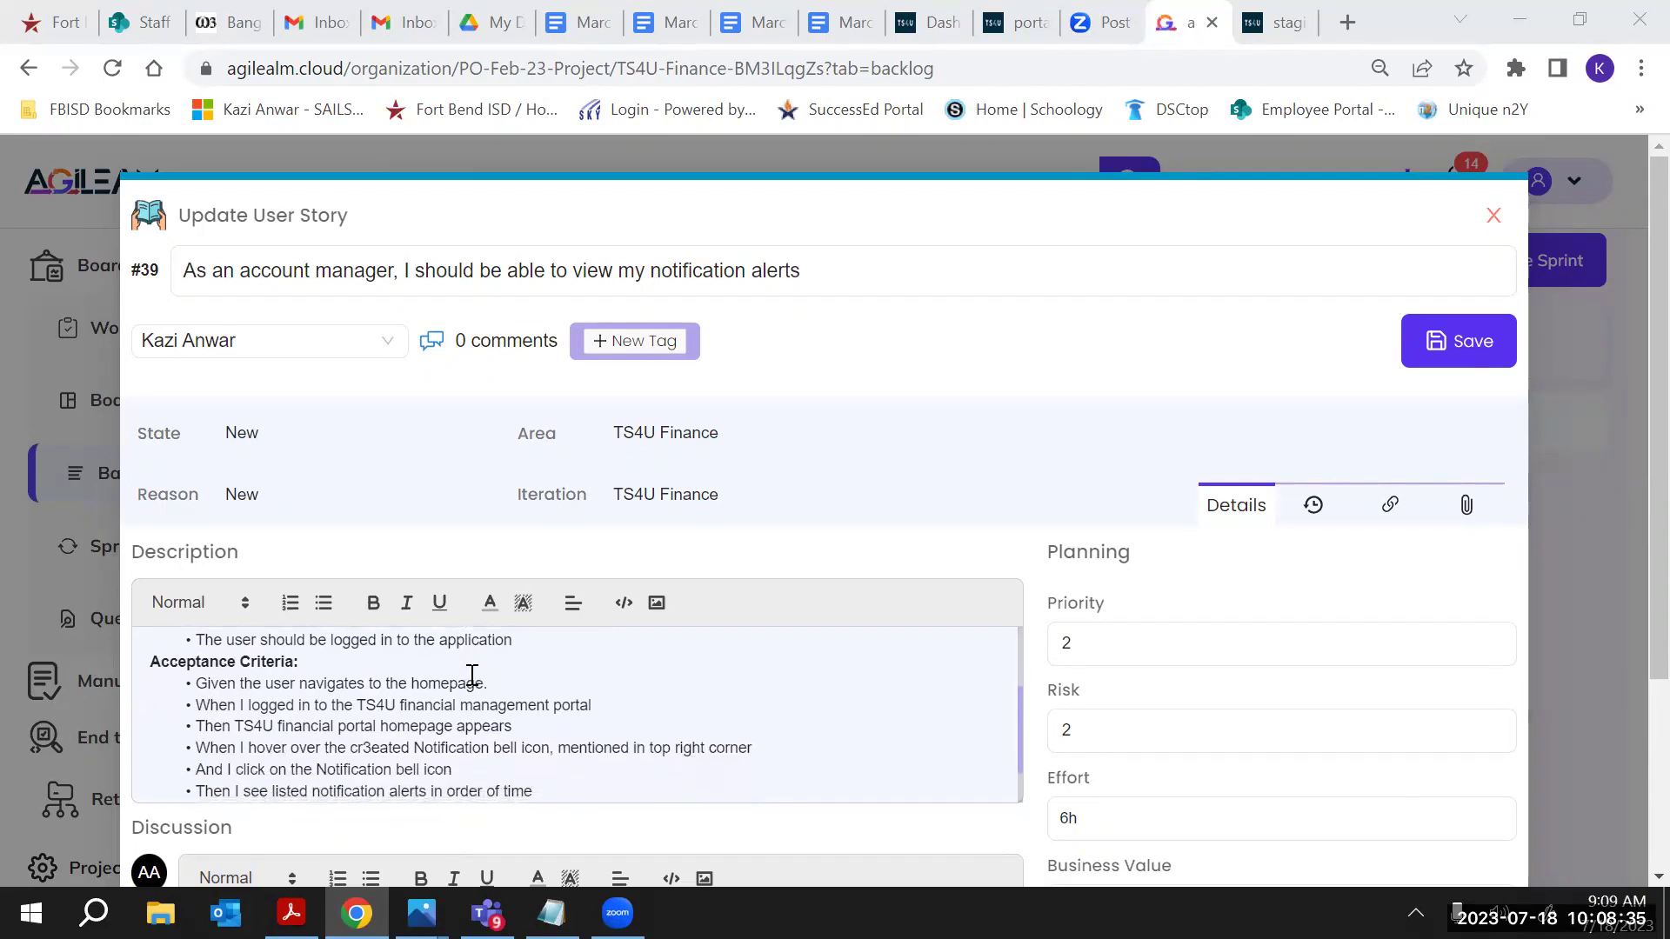
scroll(753, 682, "down", 1)
scroll(752, 682, "down", 1)
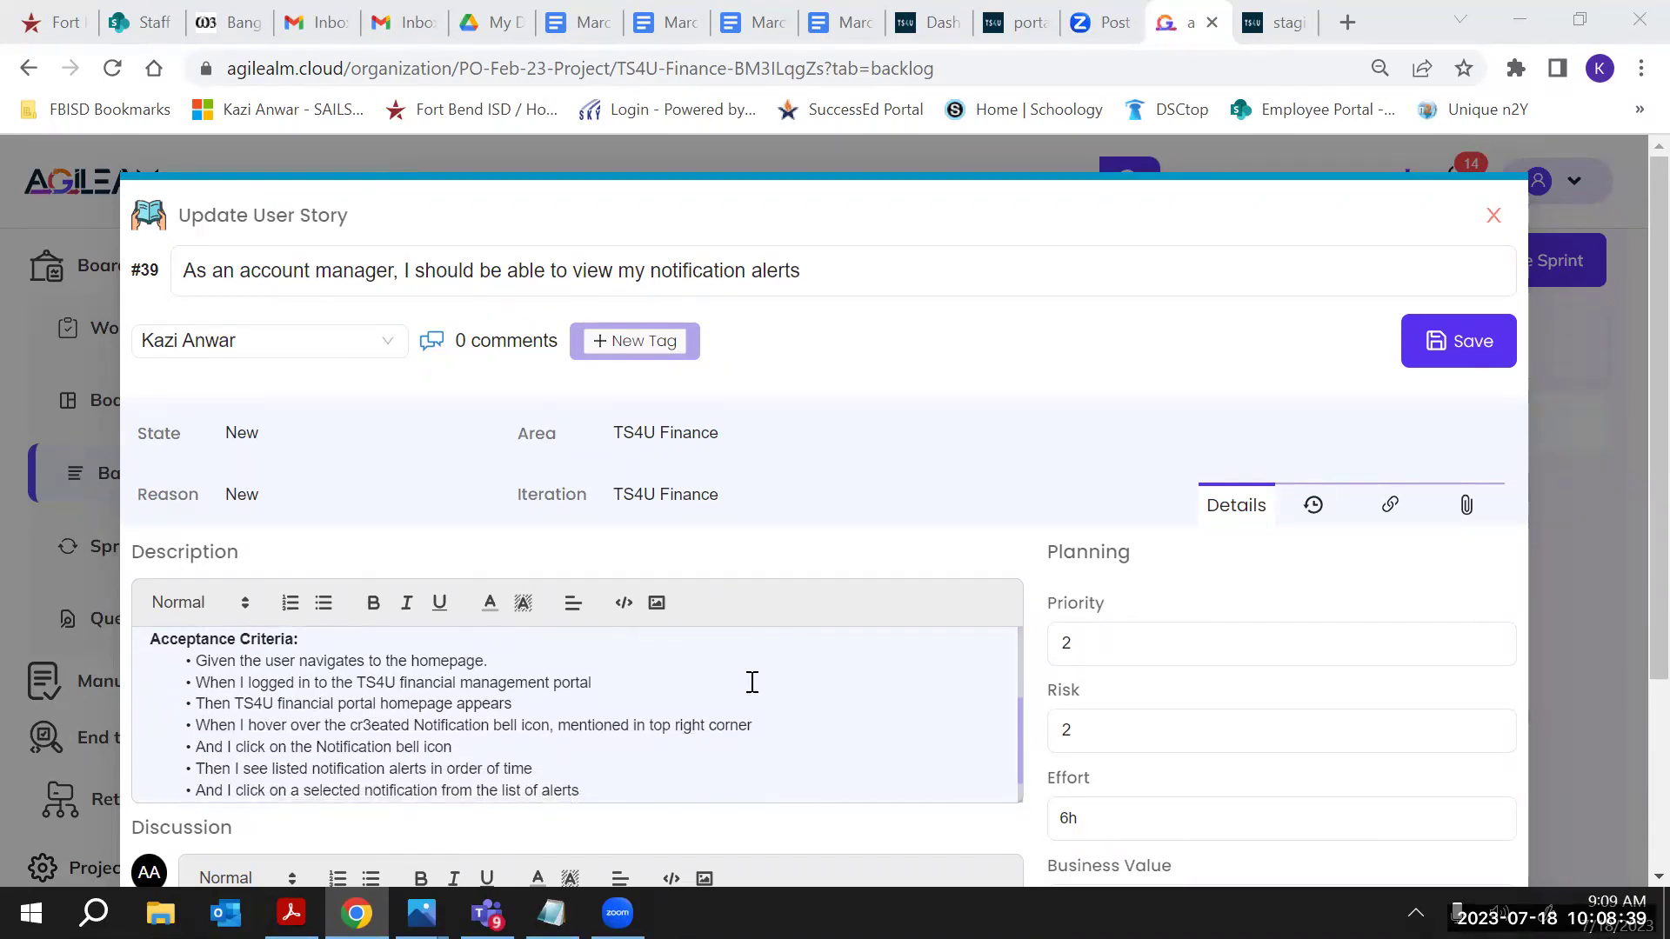
scroll(752, 681, "up", 4)
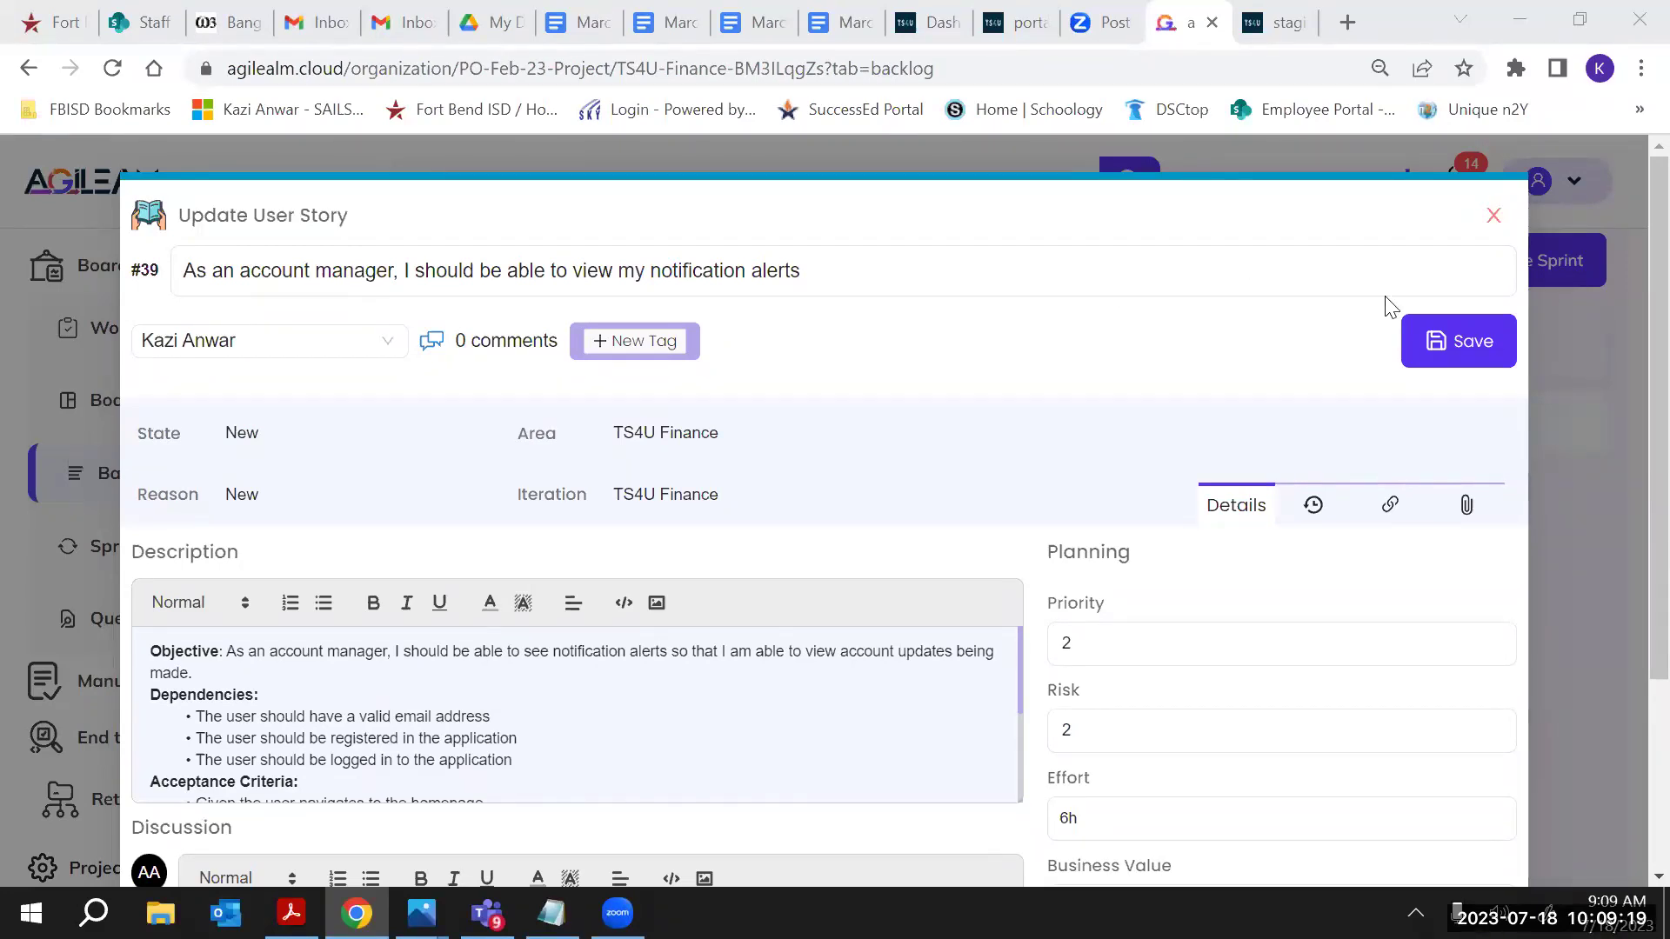
Close story #39 and scroll the backlog down to features #5, #4, #2 User Management and #1
left_click(1495, 219)
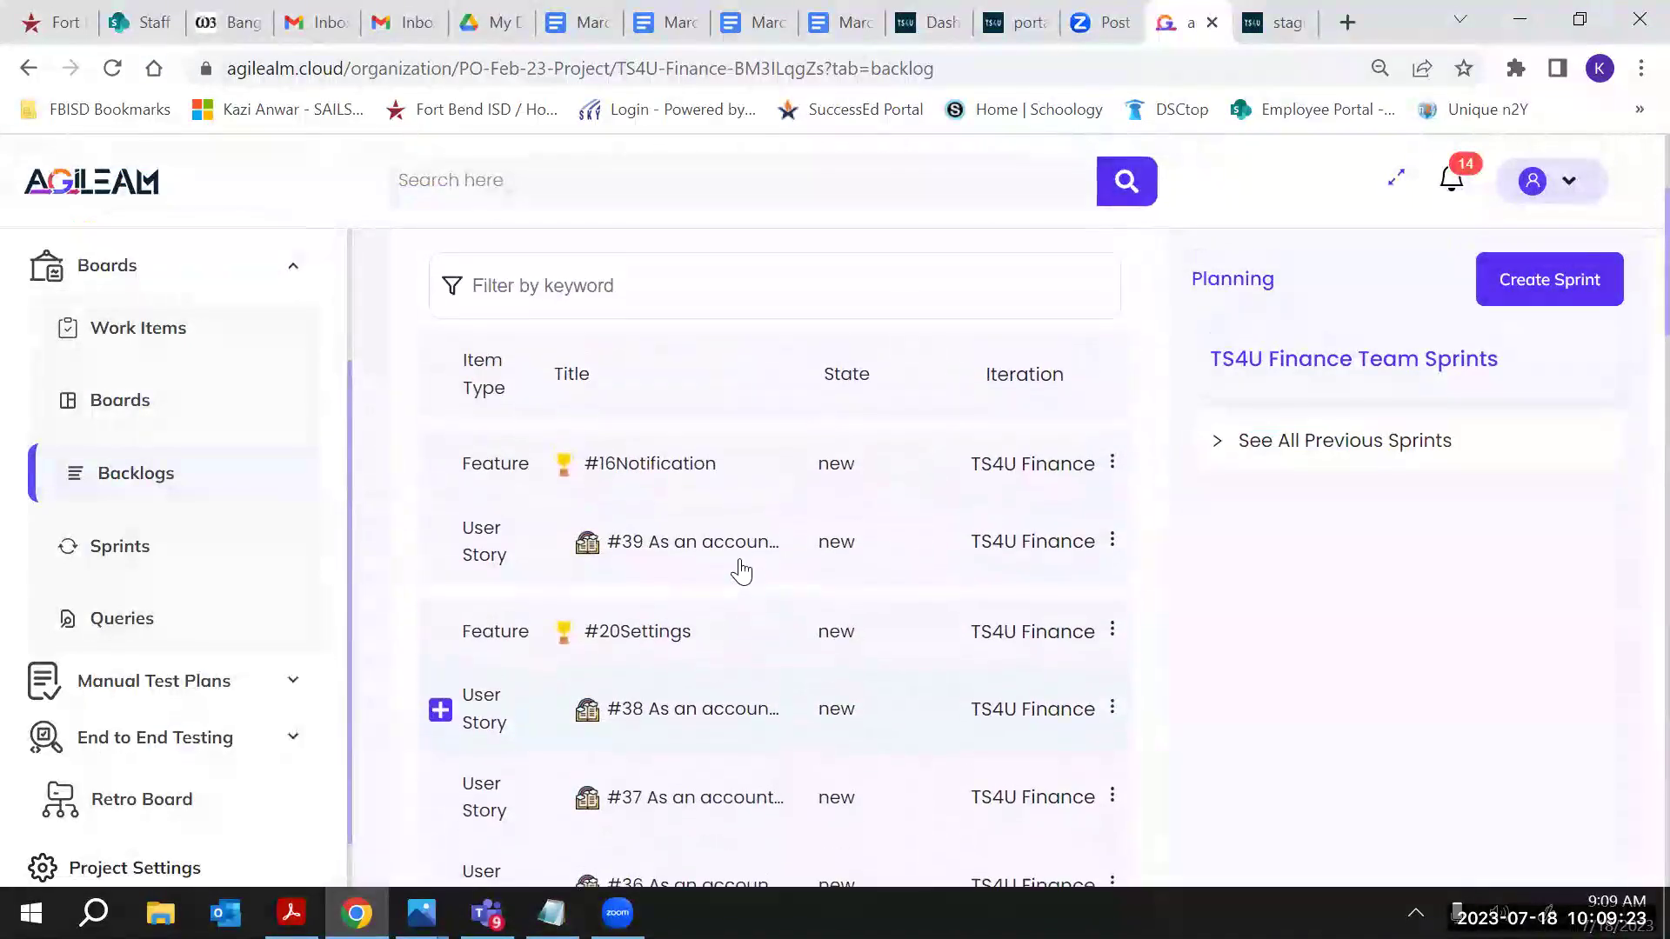
scroll(741, 571, "down", 3)
scroll(741, 572, "down", 5)
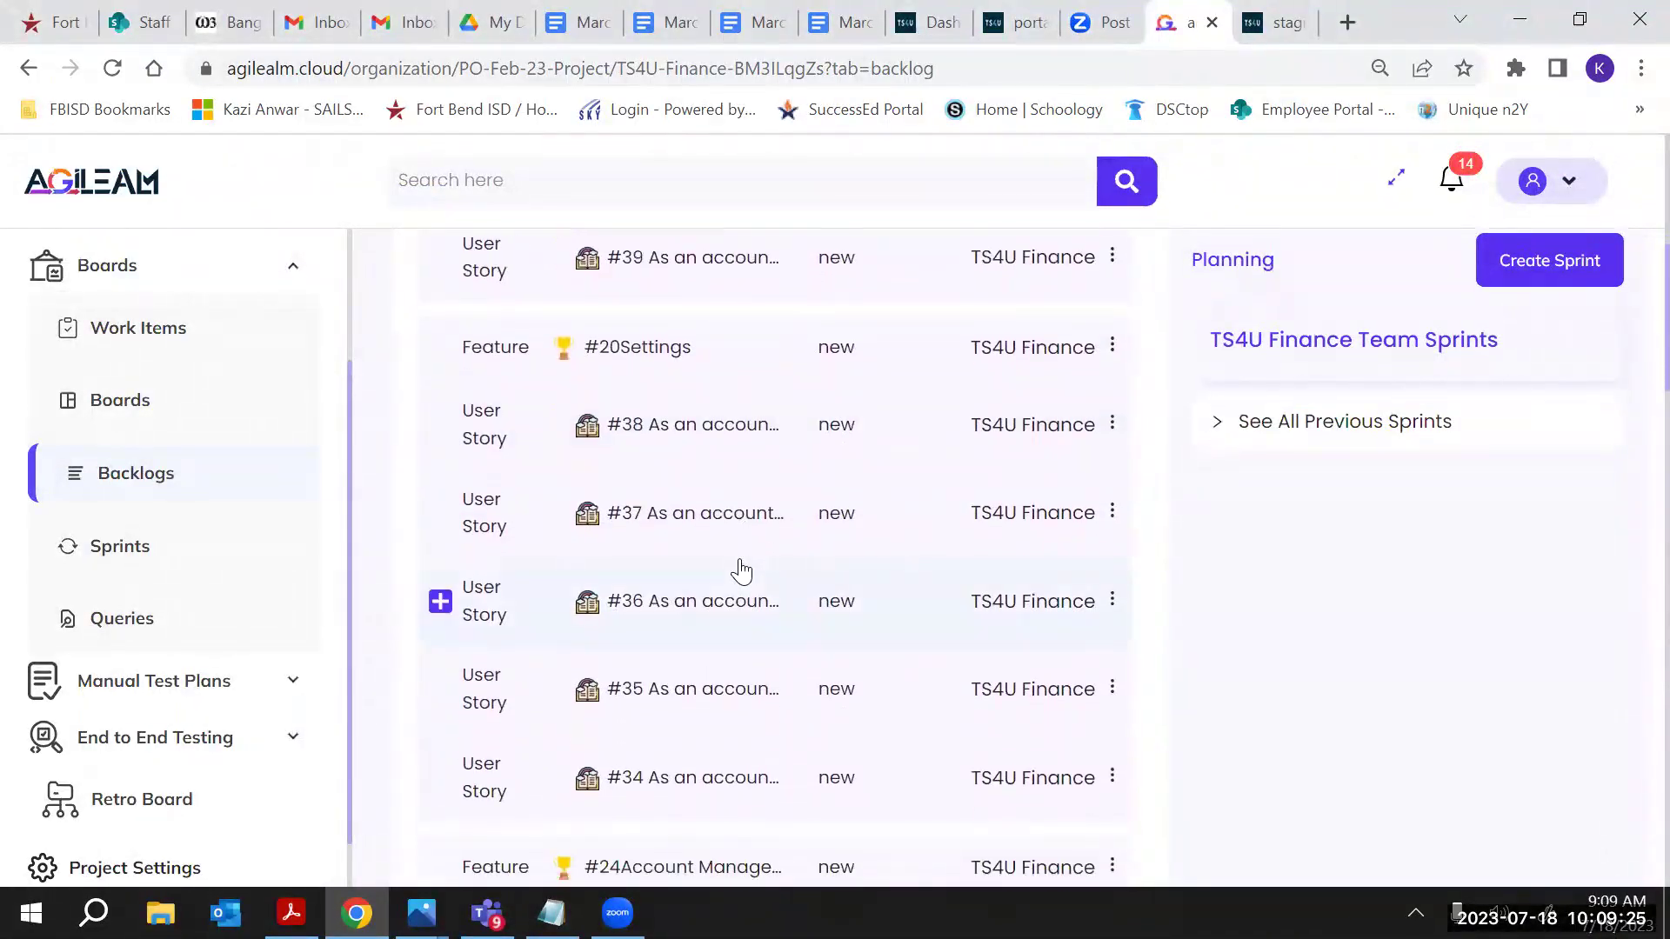
scroll(741, 572, "down", 9)
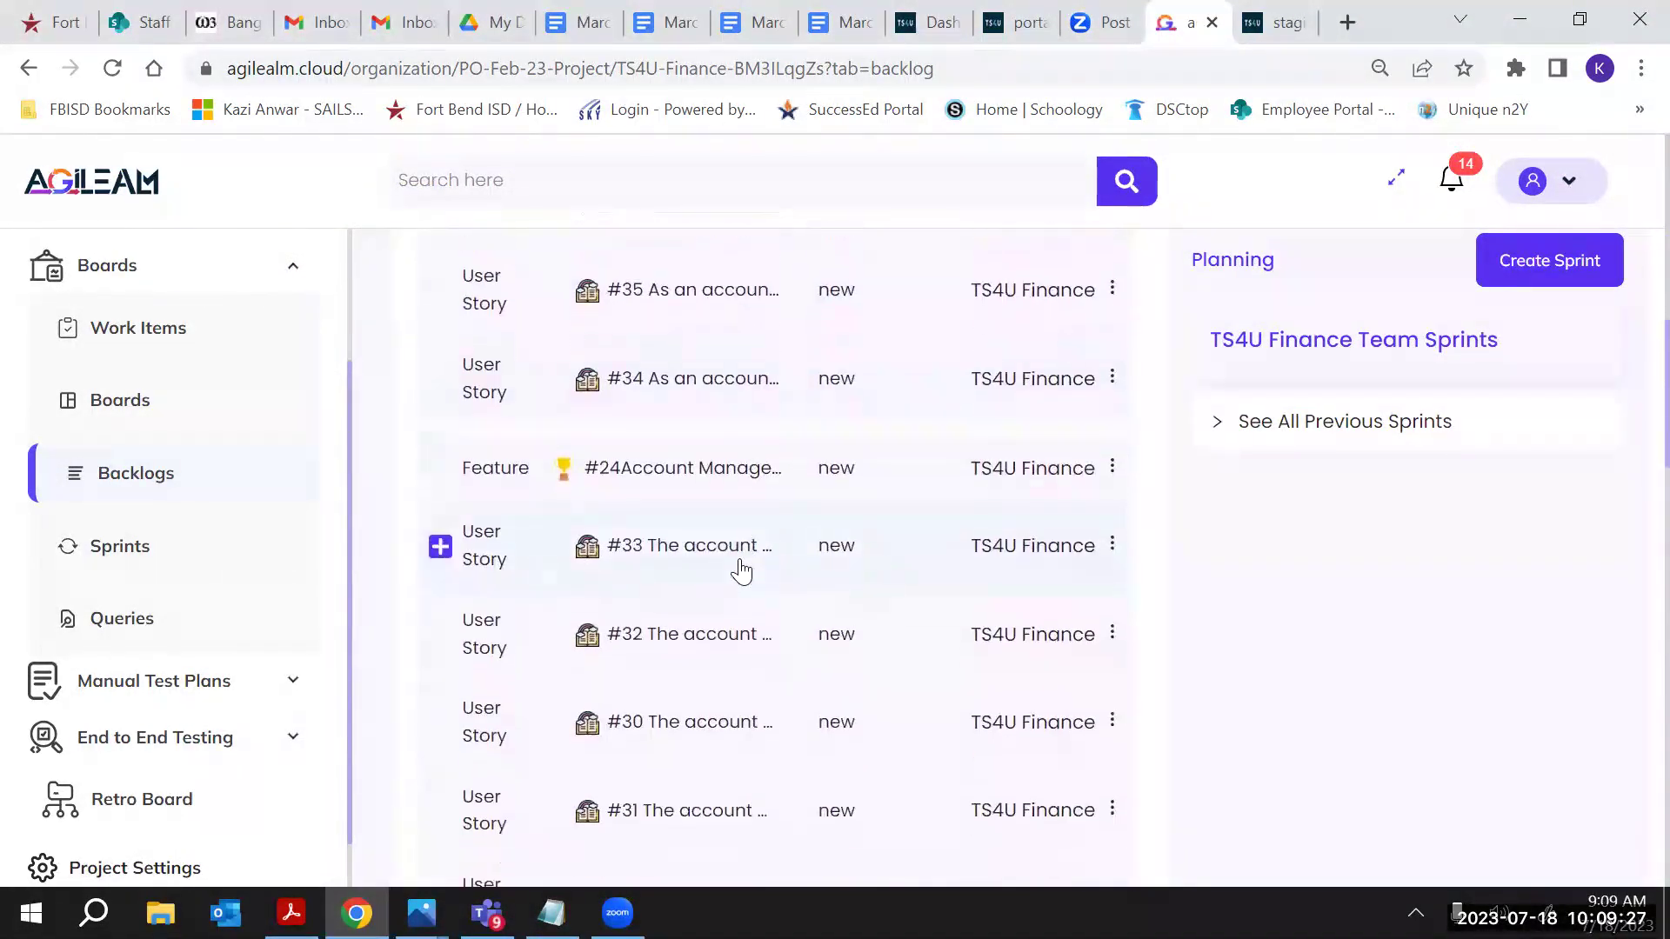
scroll(741, 571, "down", 2)
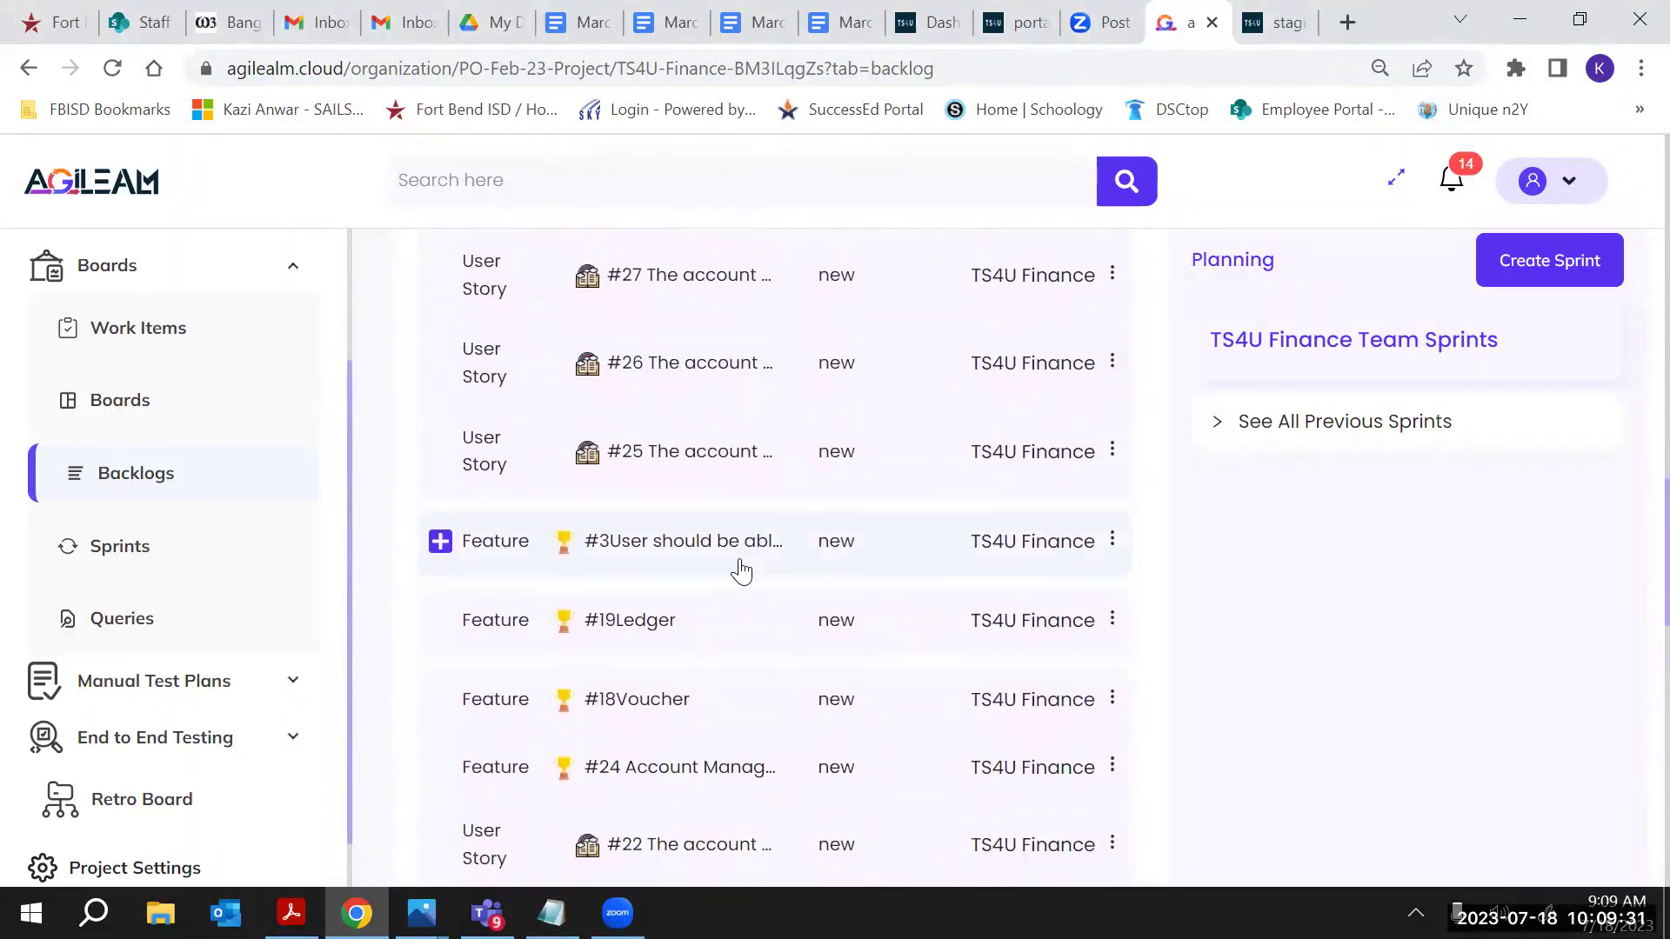
scroll(741, 572, "down", 4)
scroll(741, 572, "down", 8)
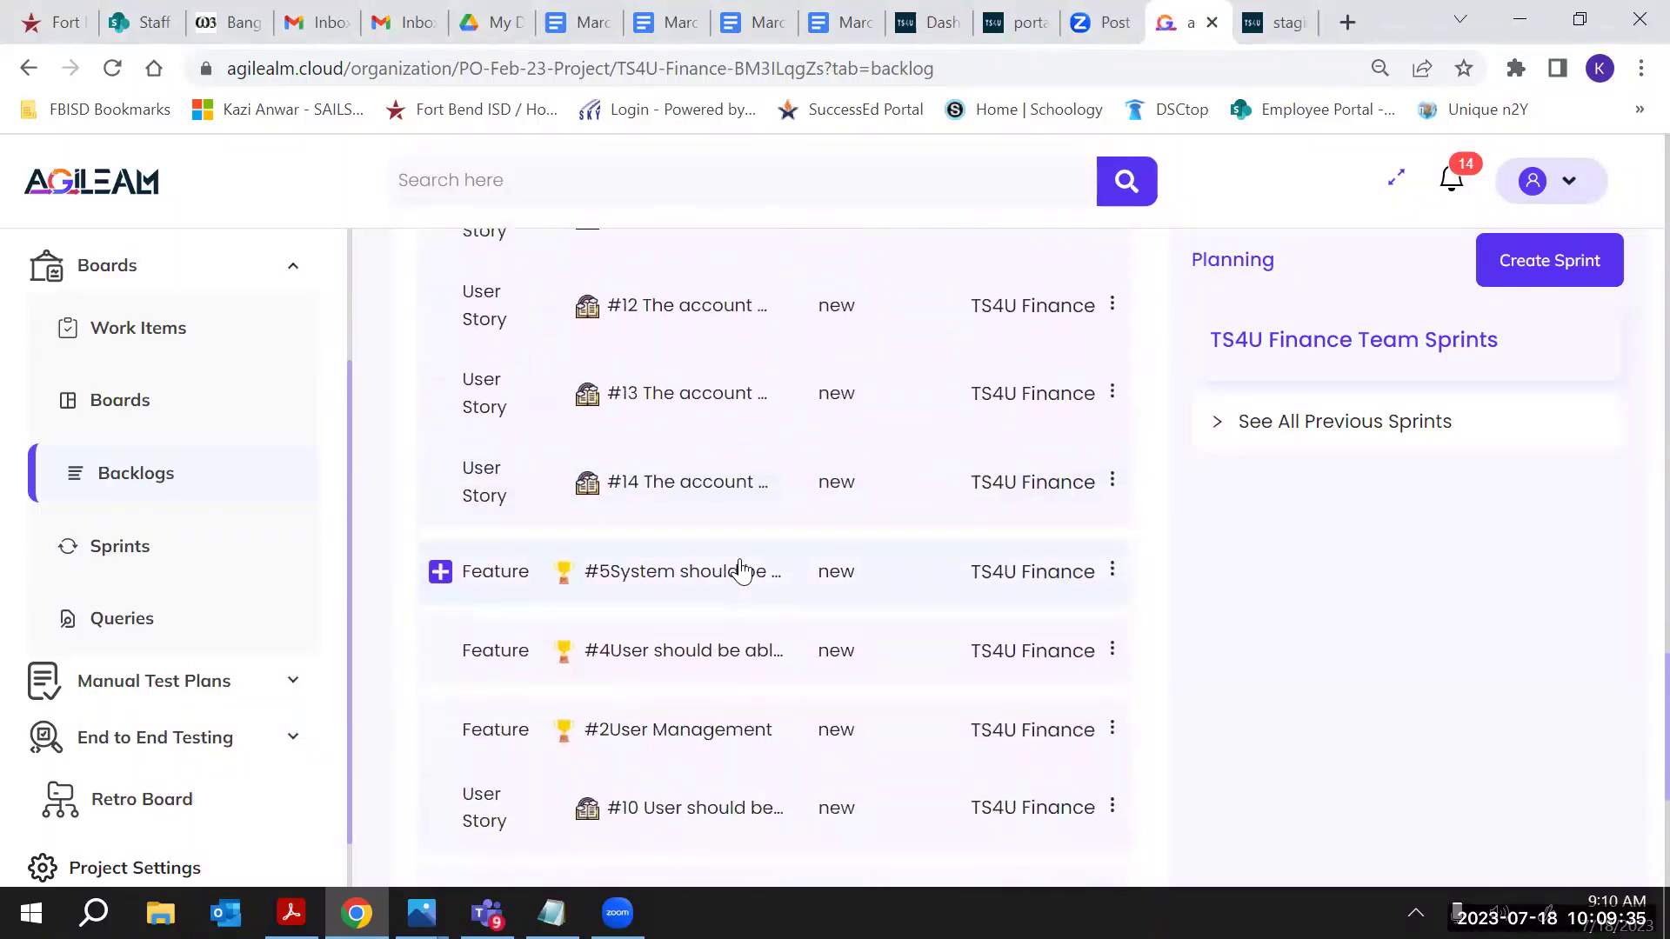
scroll(741, 571, "down", 1)
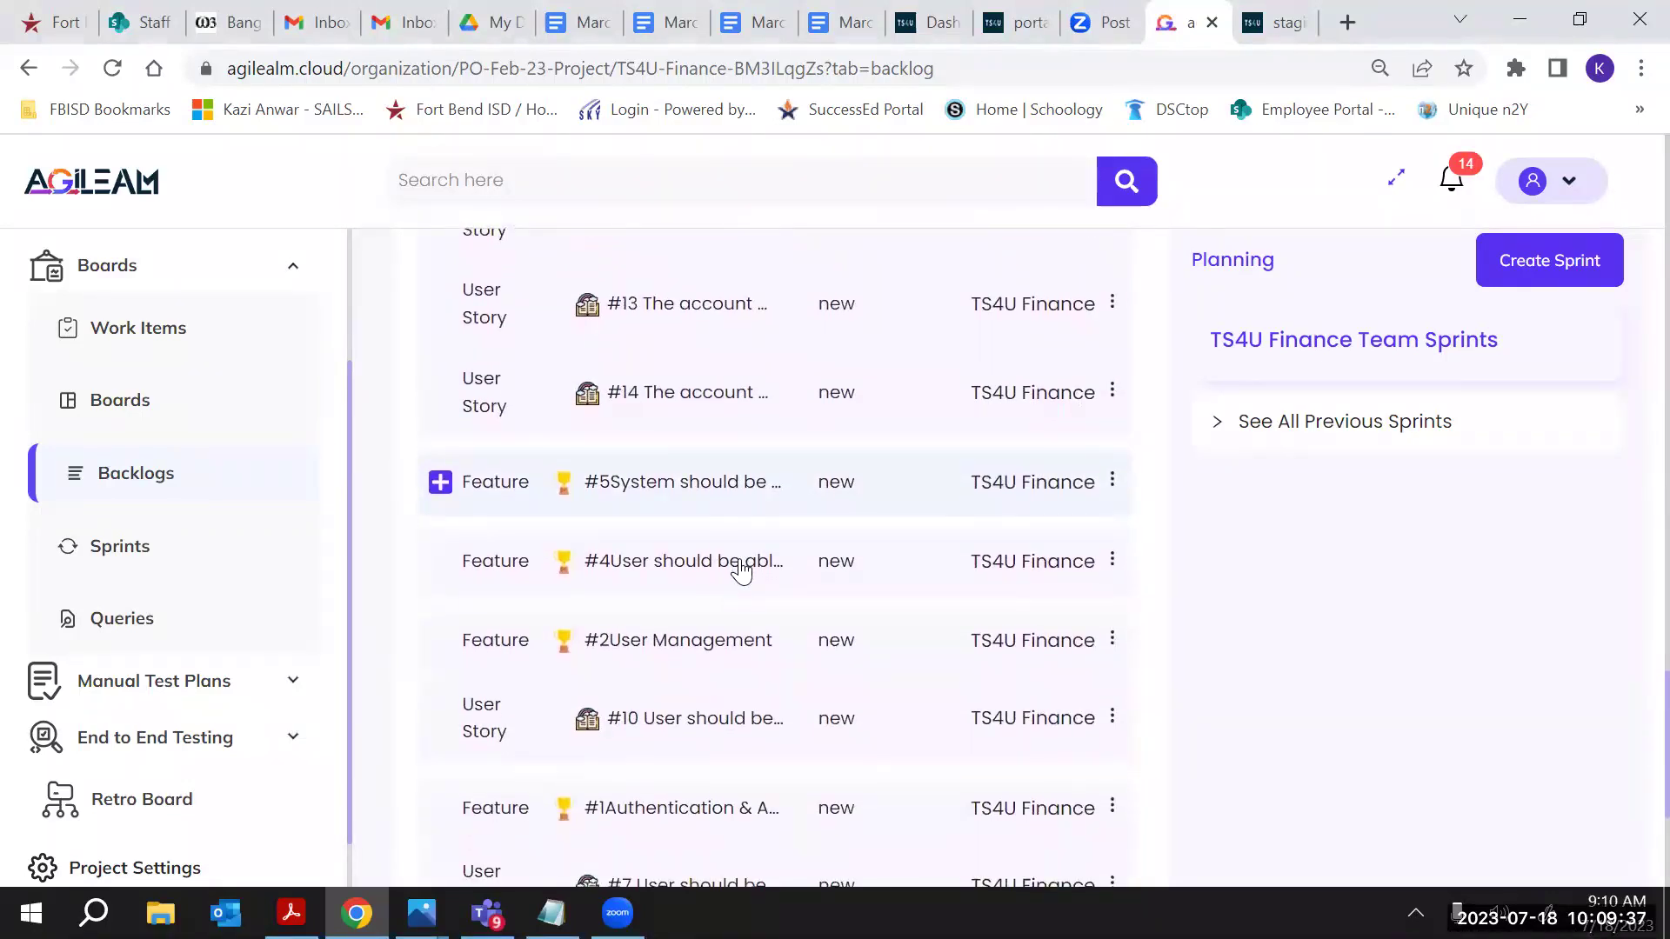
left_click(692, 483)
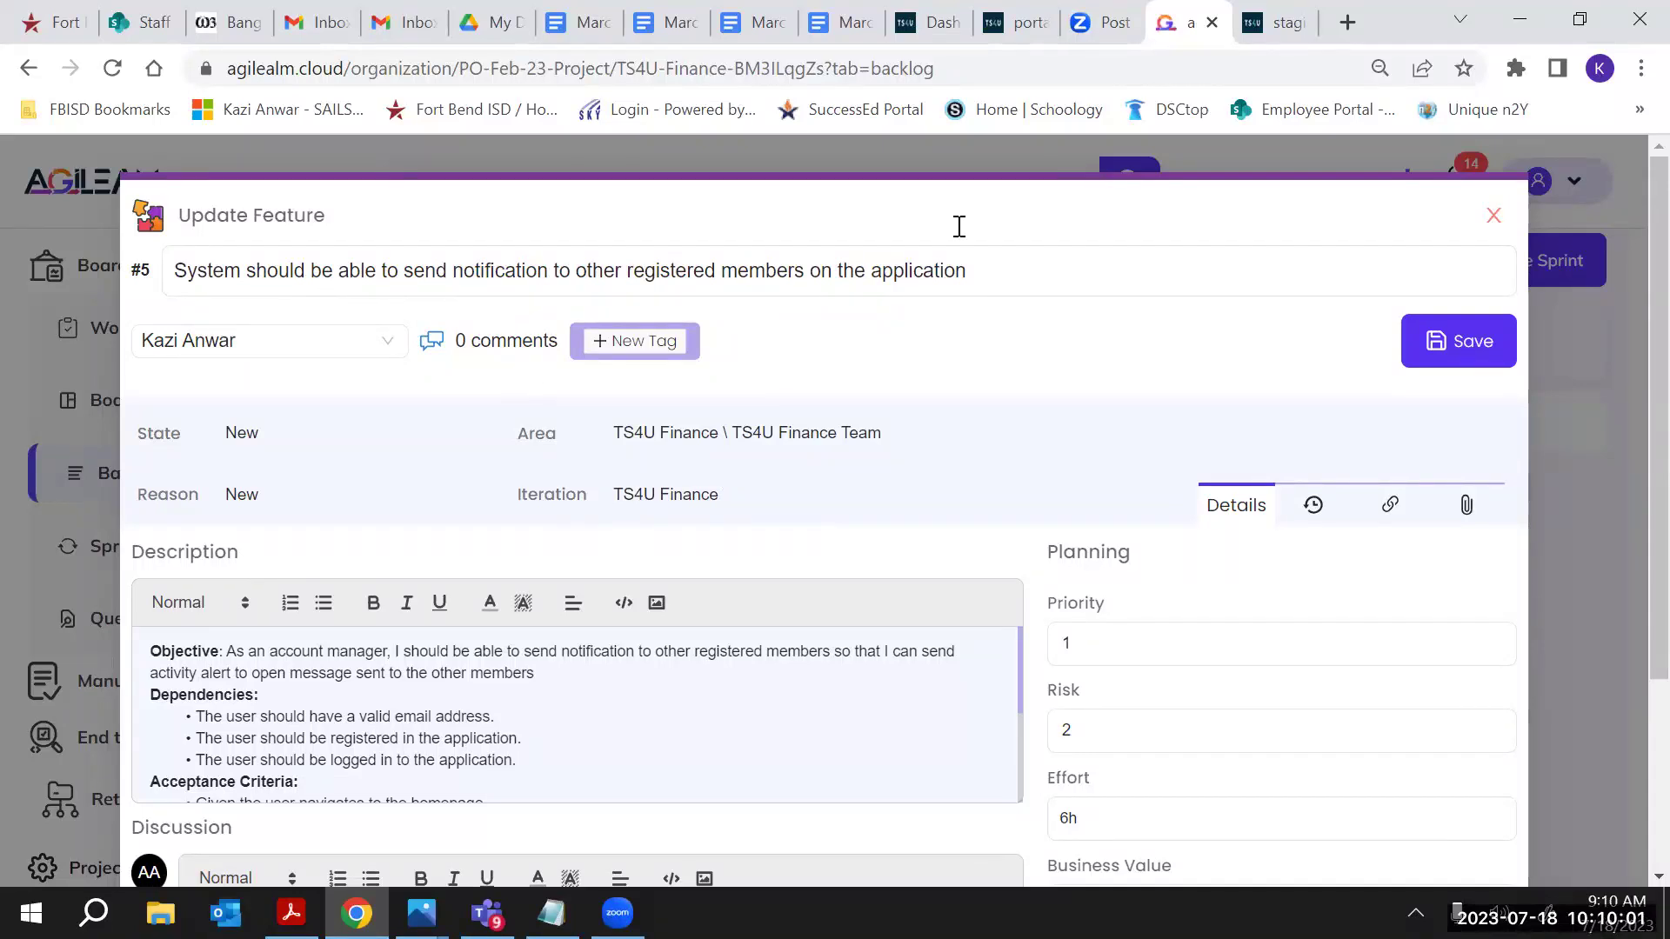
left_click(1494, 216)
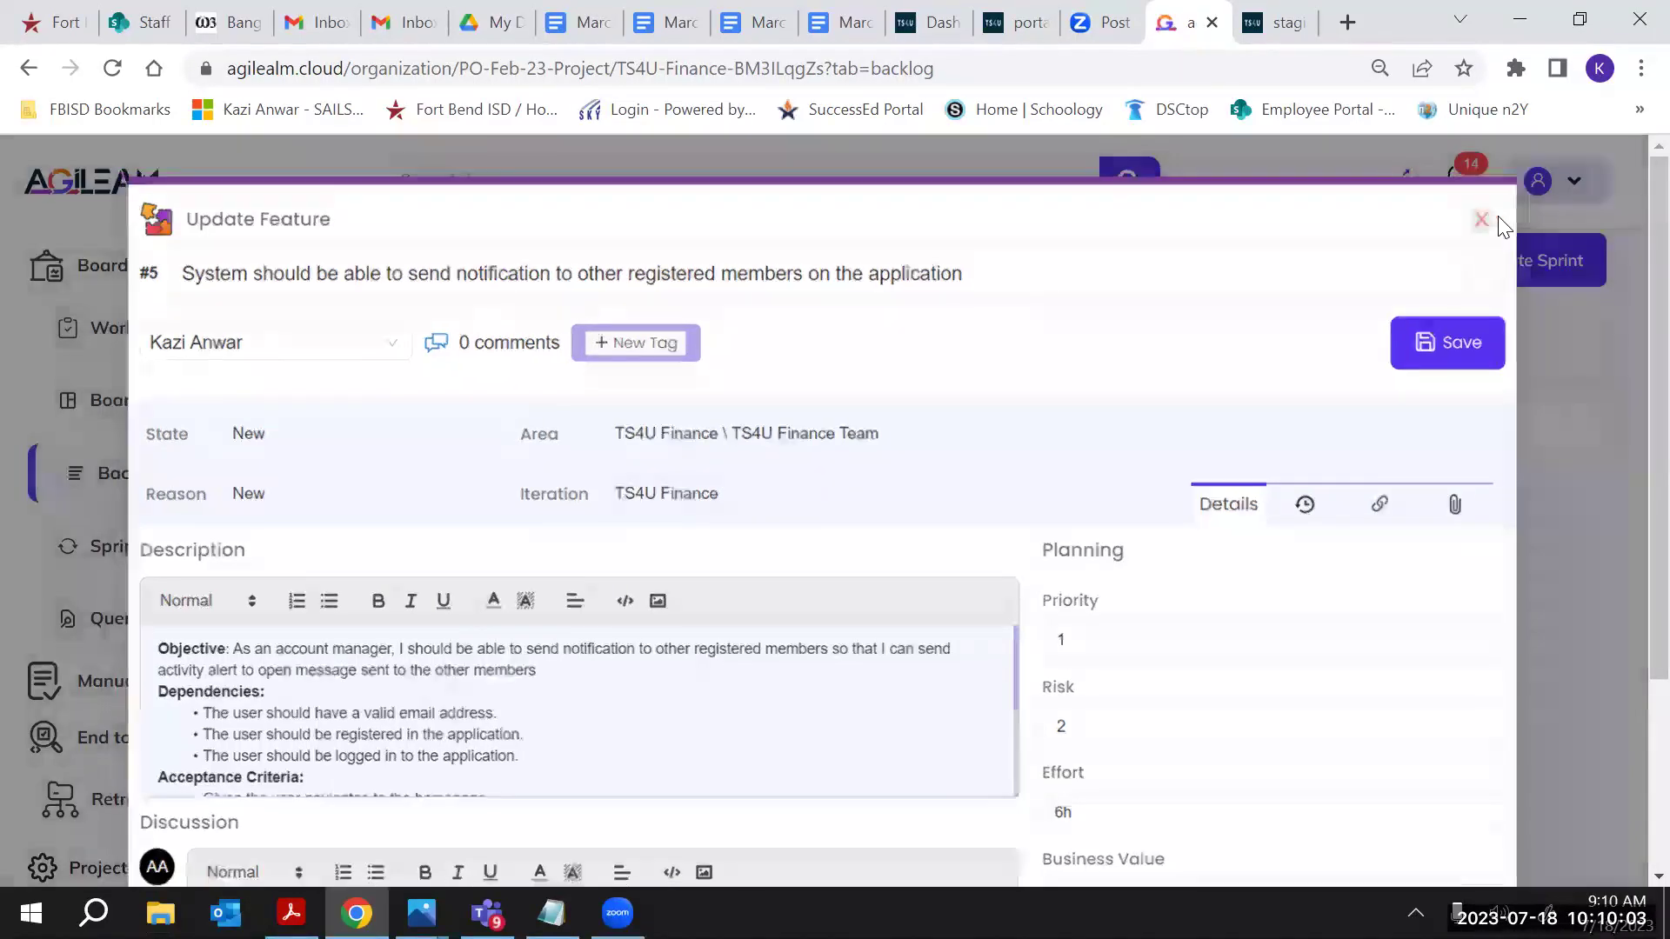
scroll(807, 606, "down", 2)
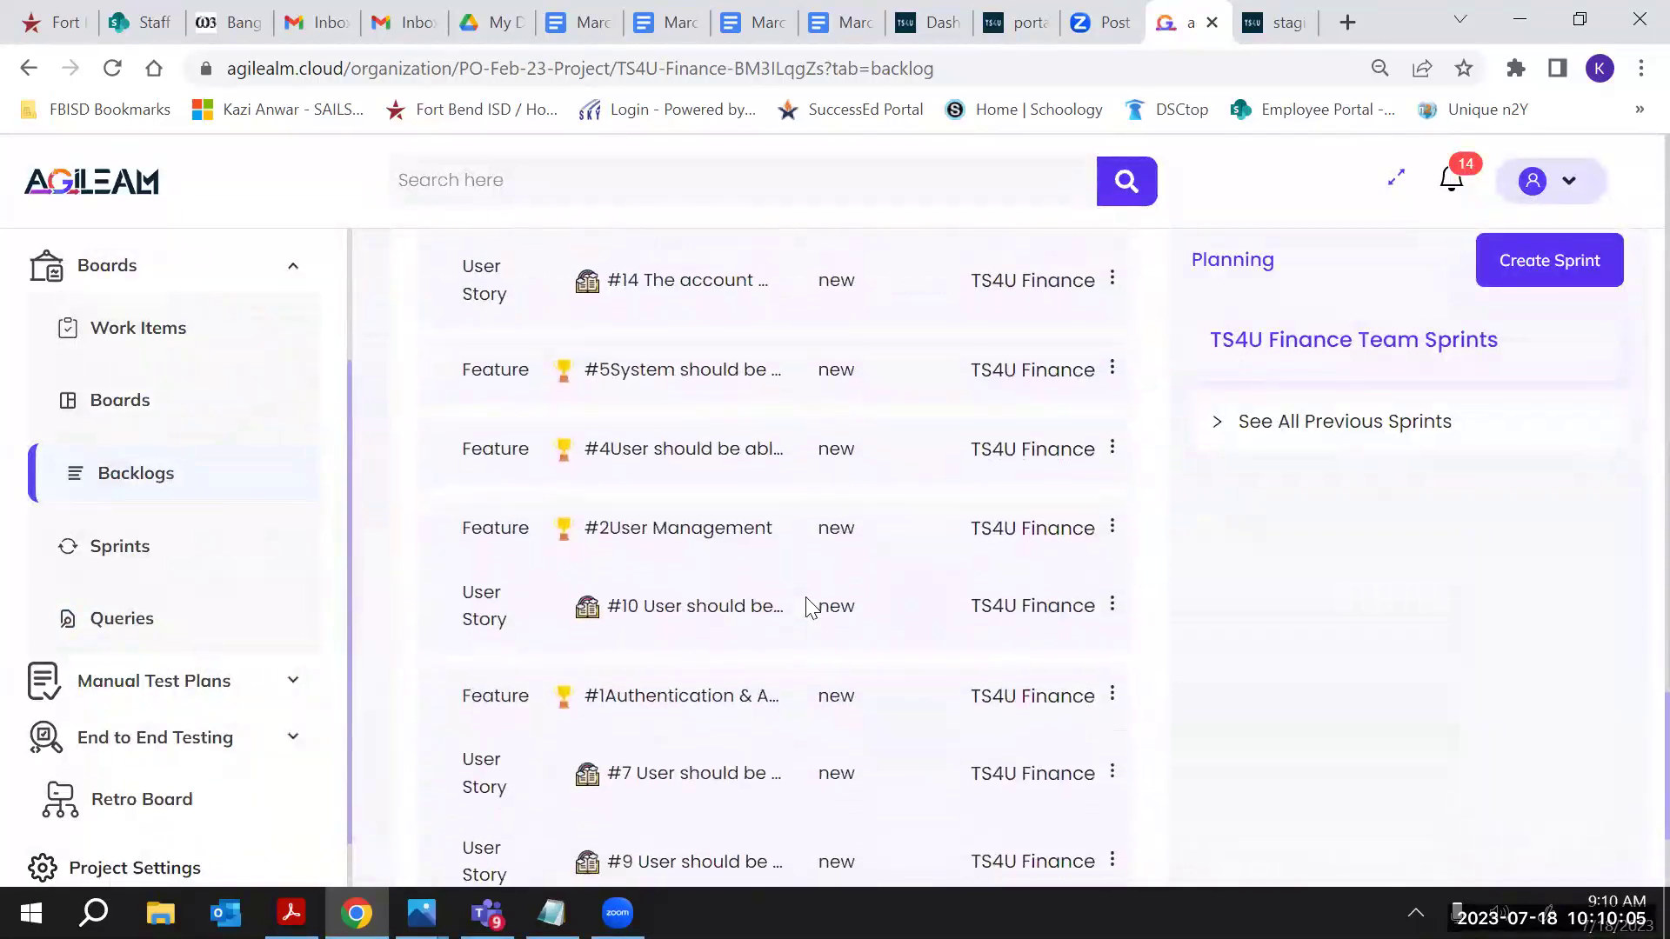
scroll(807, 609, "up", 1)
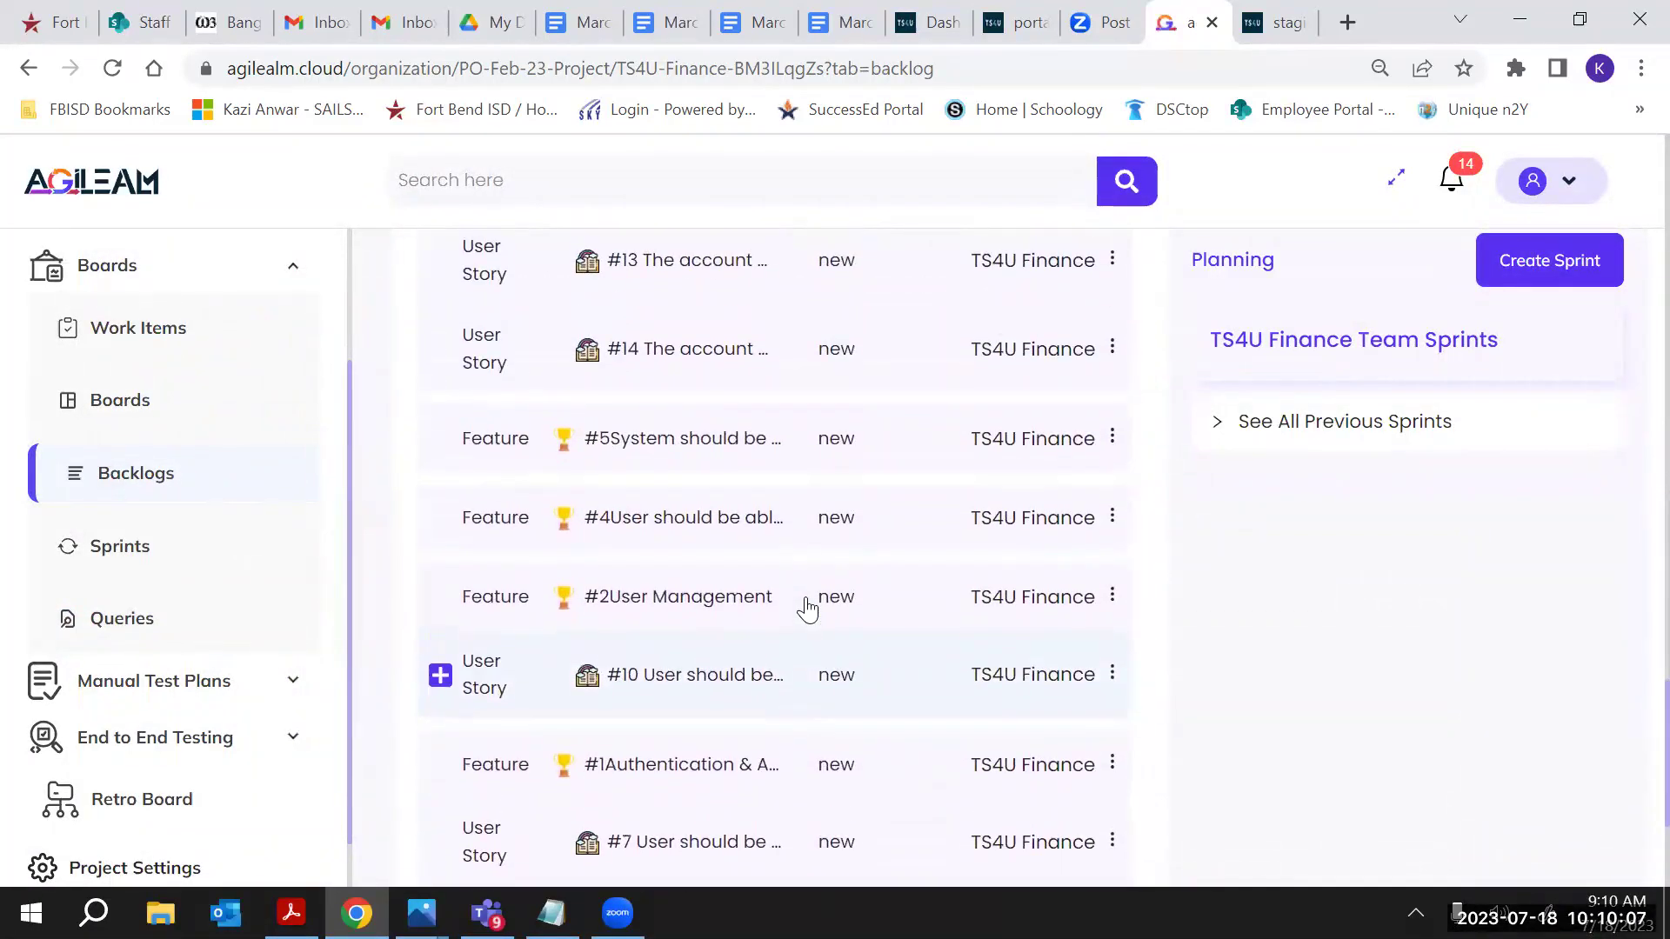
scroll(807, 608, "down", 4)
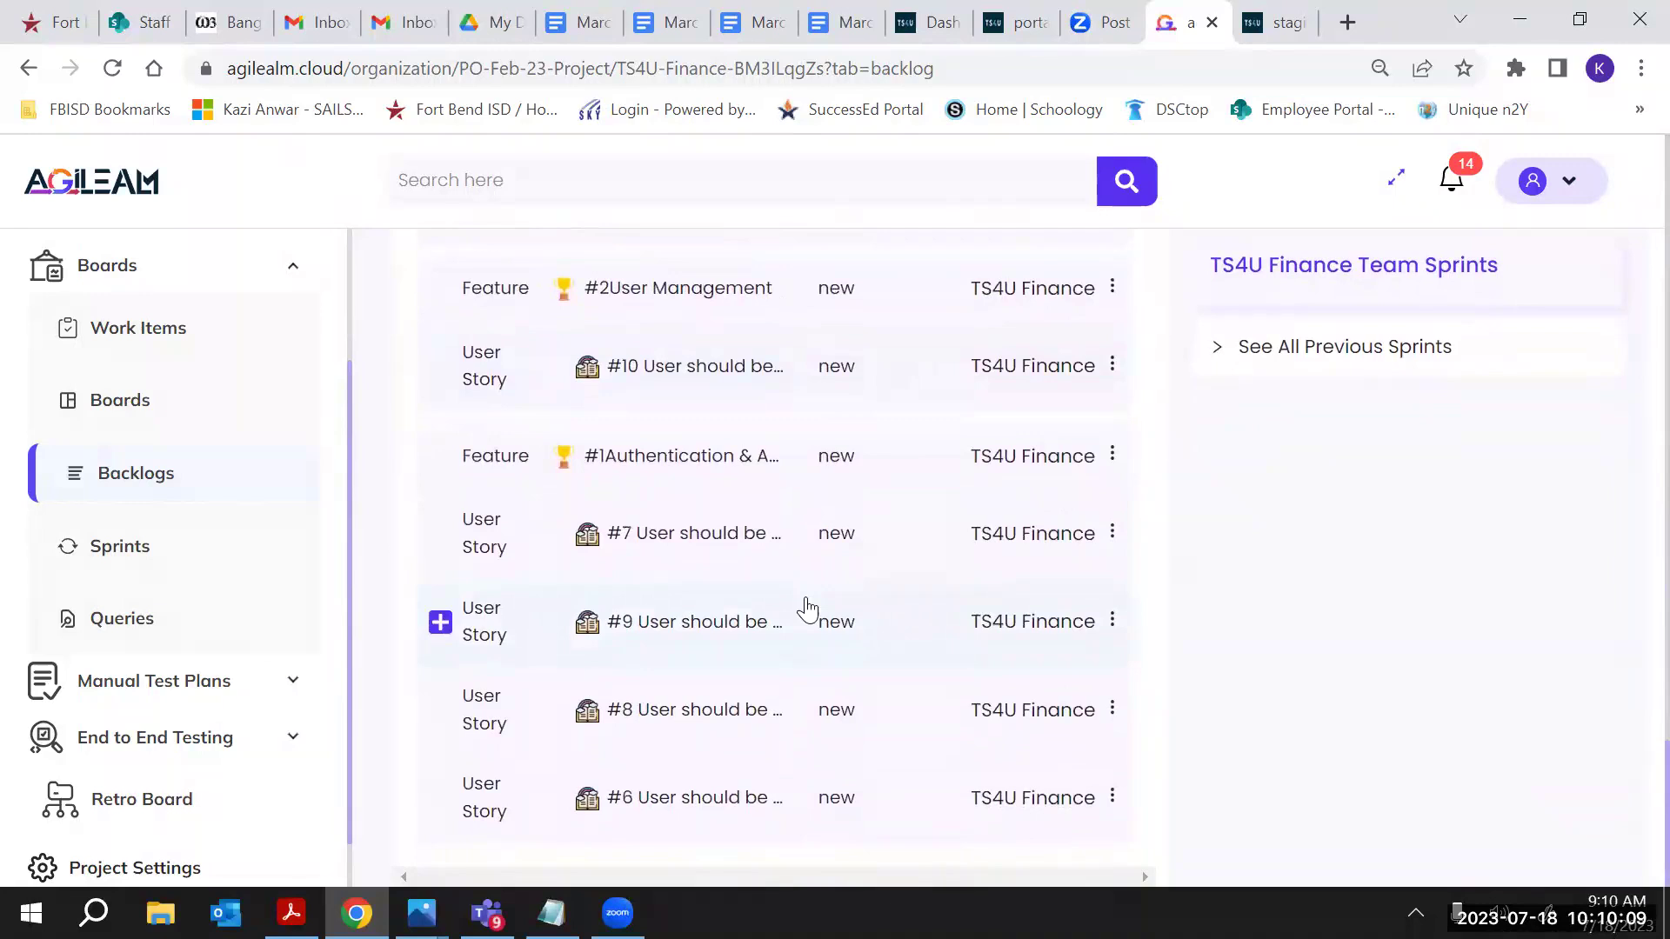
left_click(717, 463)
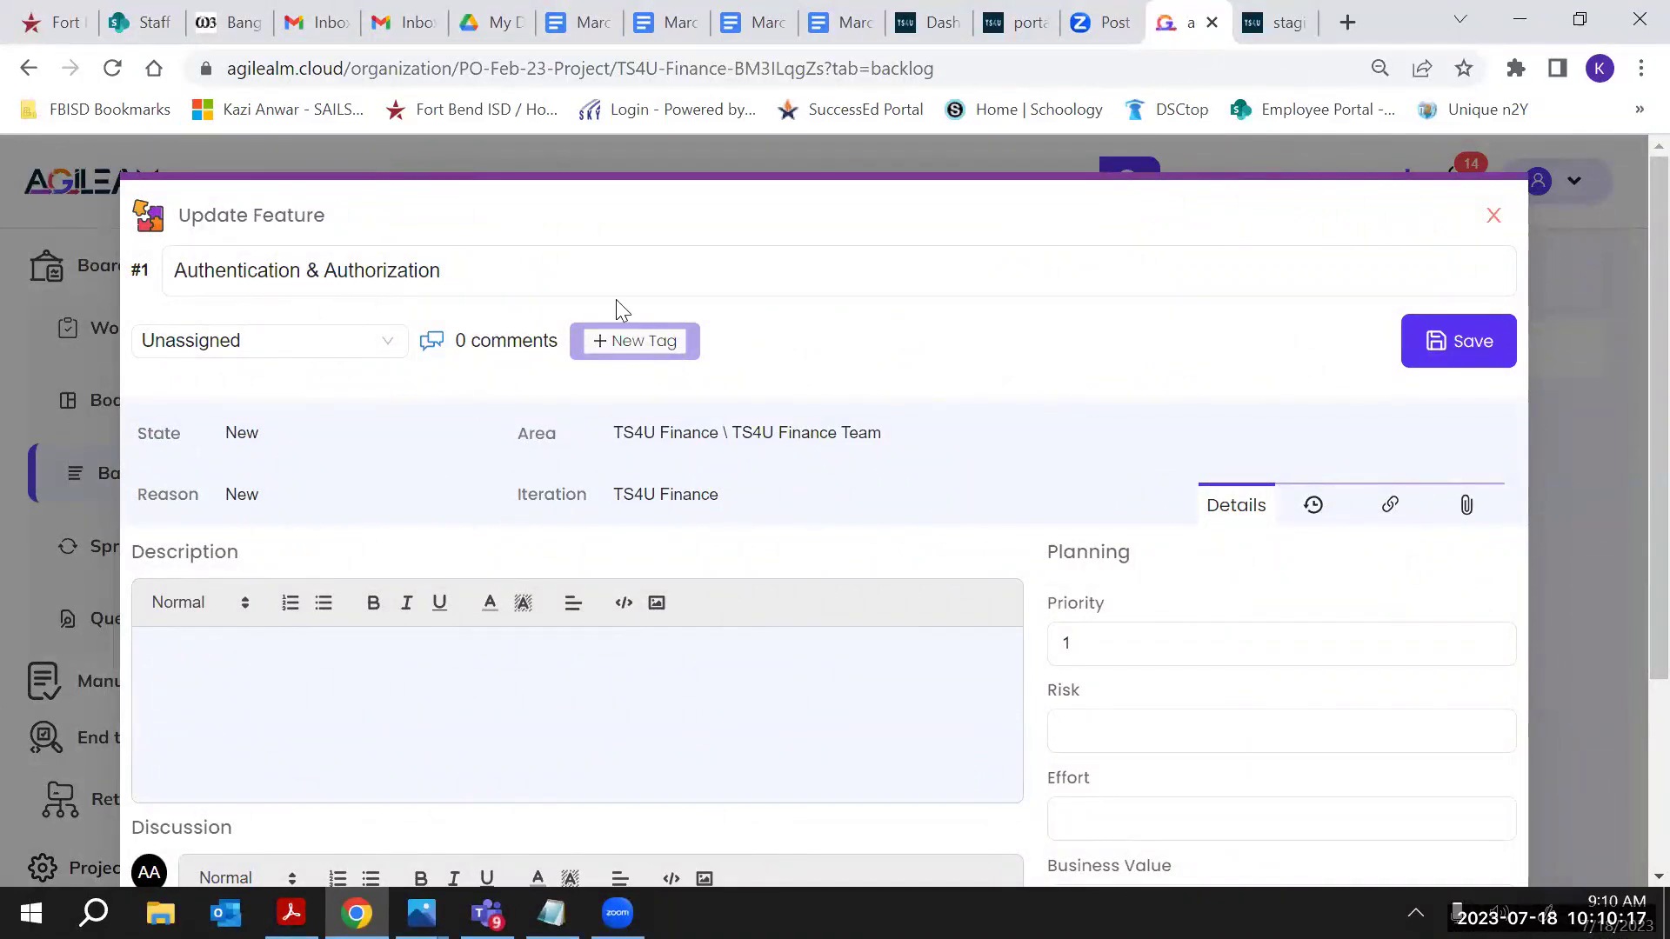
left_click(1492, 219)
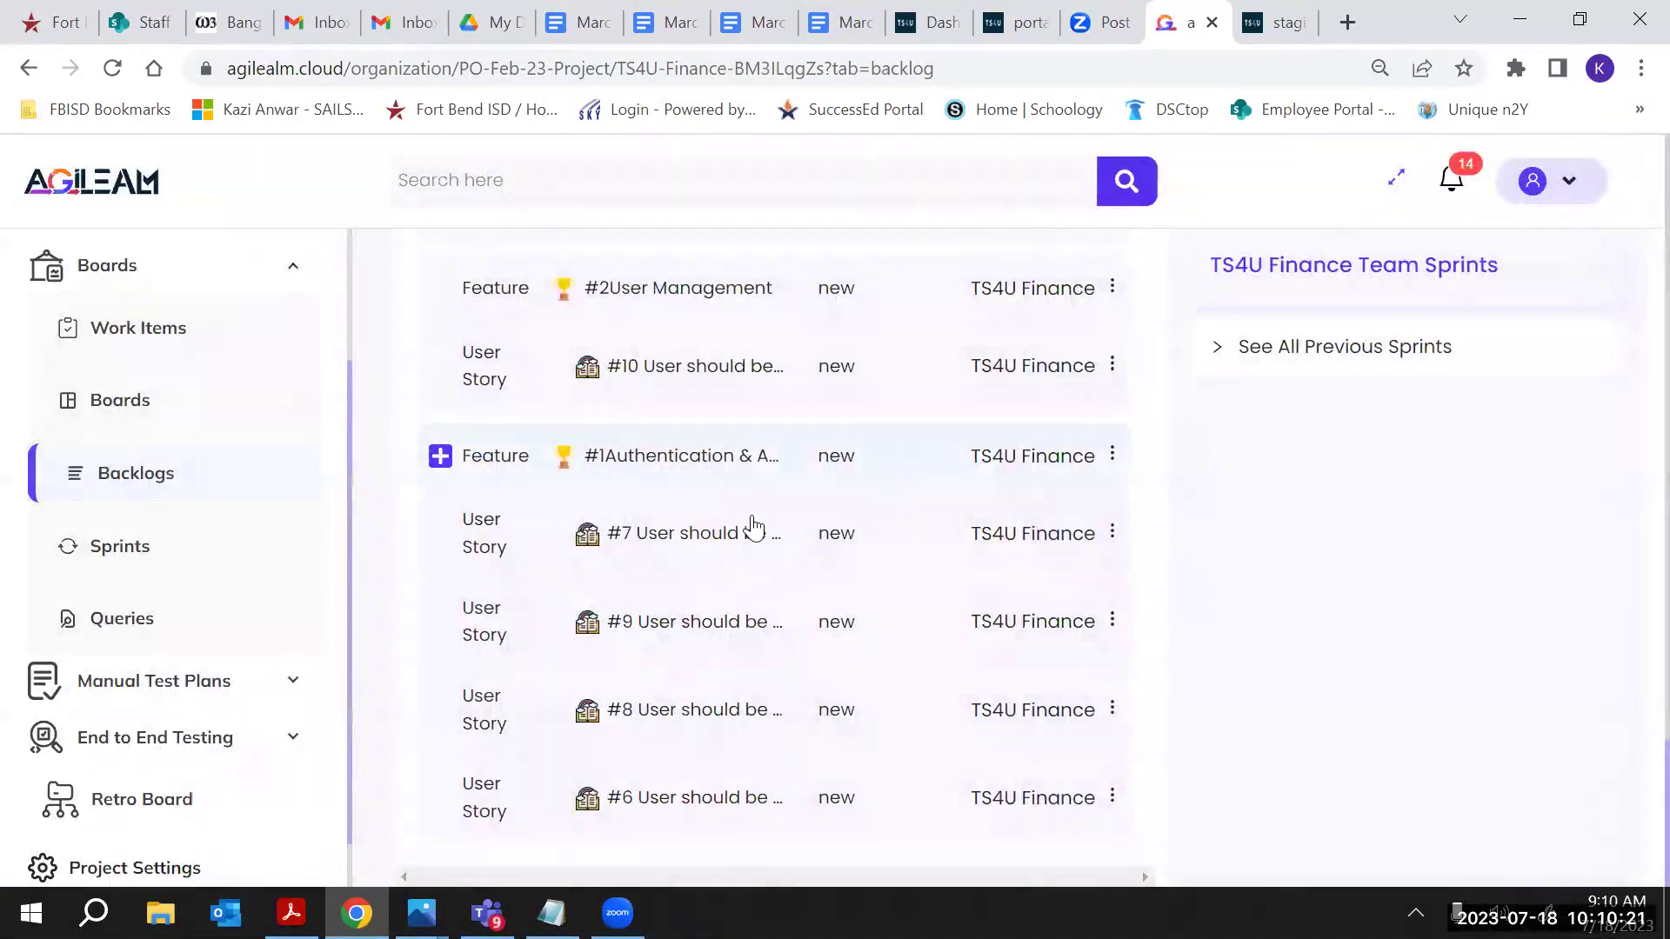
left_click(705, 534)
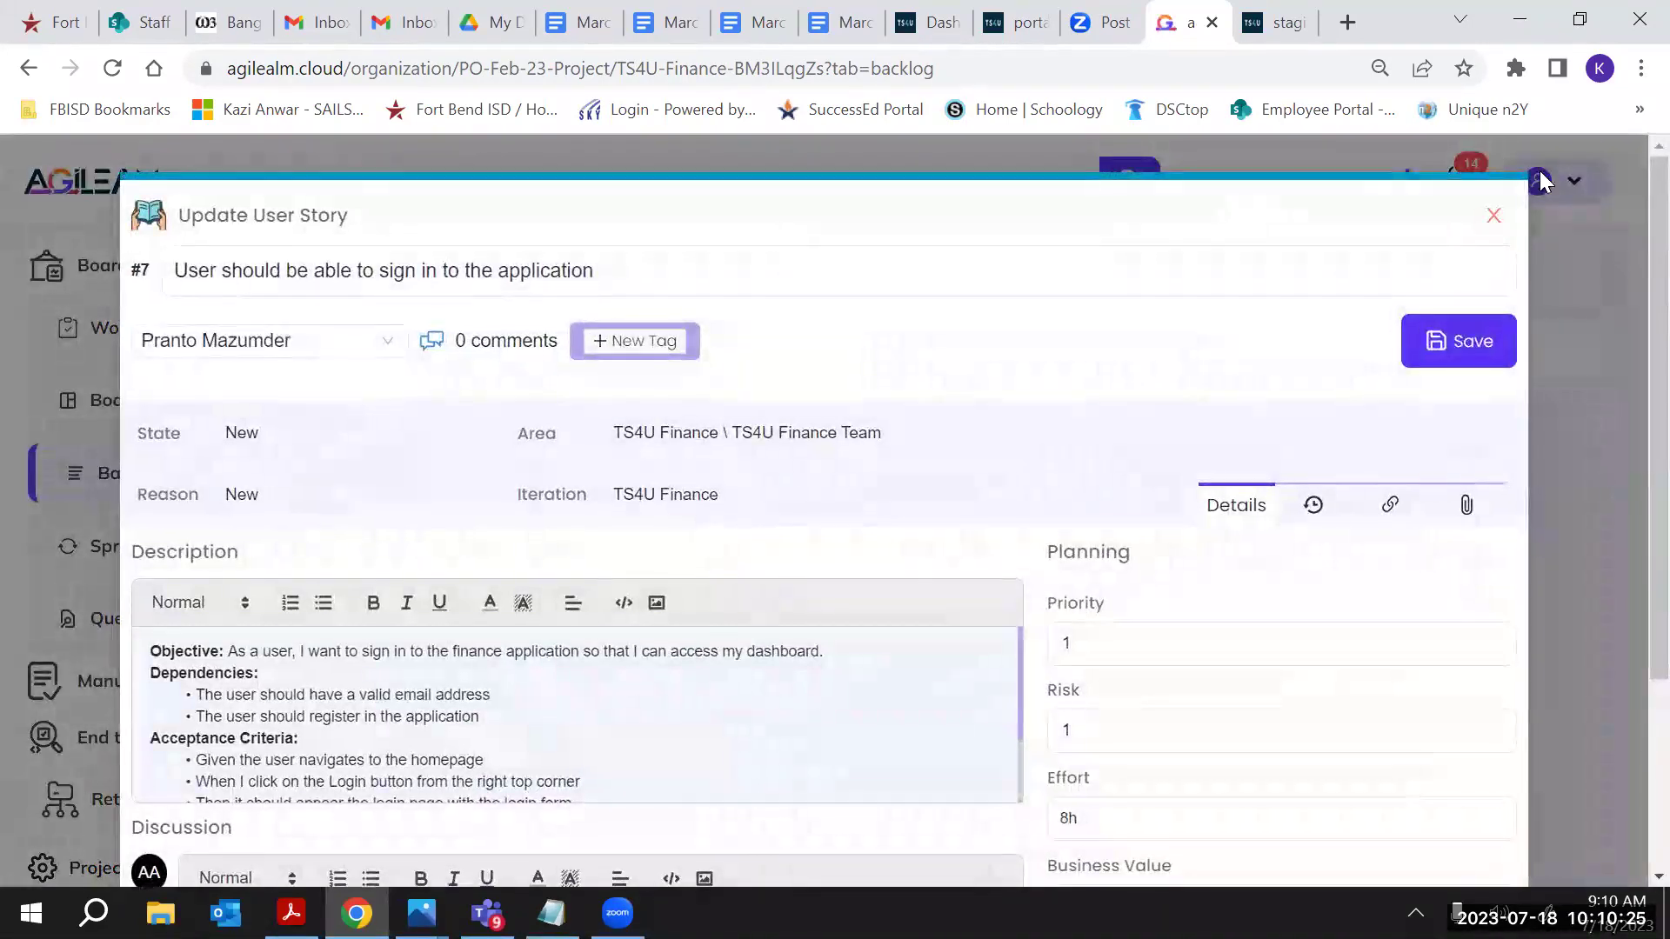
left_click(1464, 227)
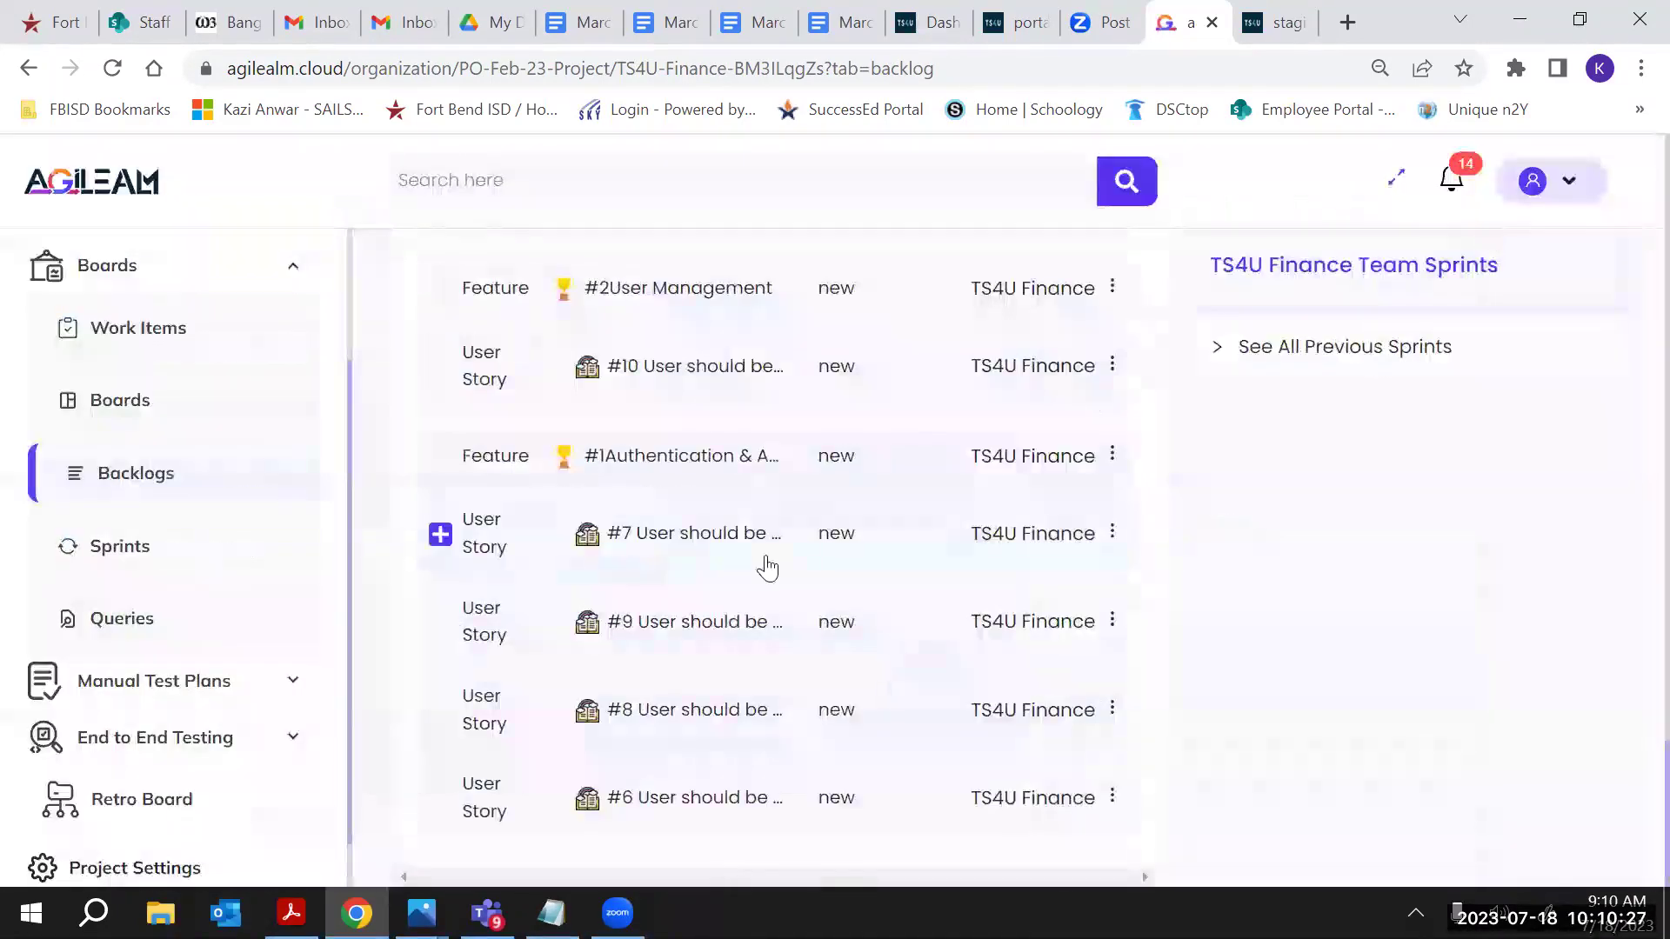
scroll(765, 561, "up", 6)
scroll(766, 567, "up", 5)
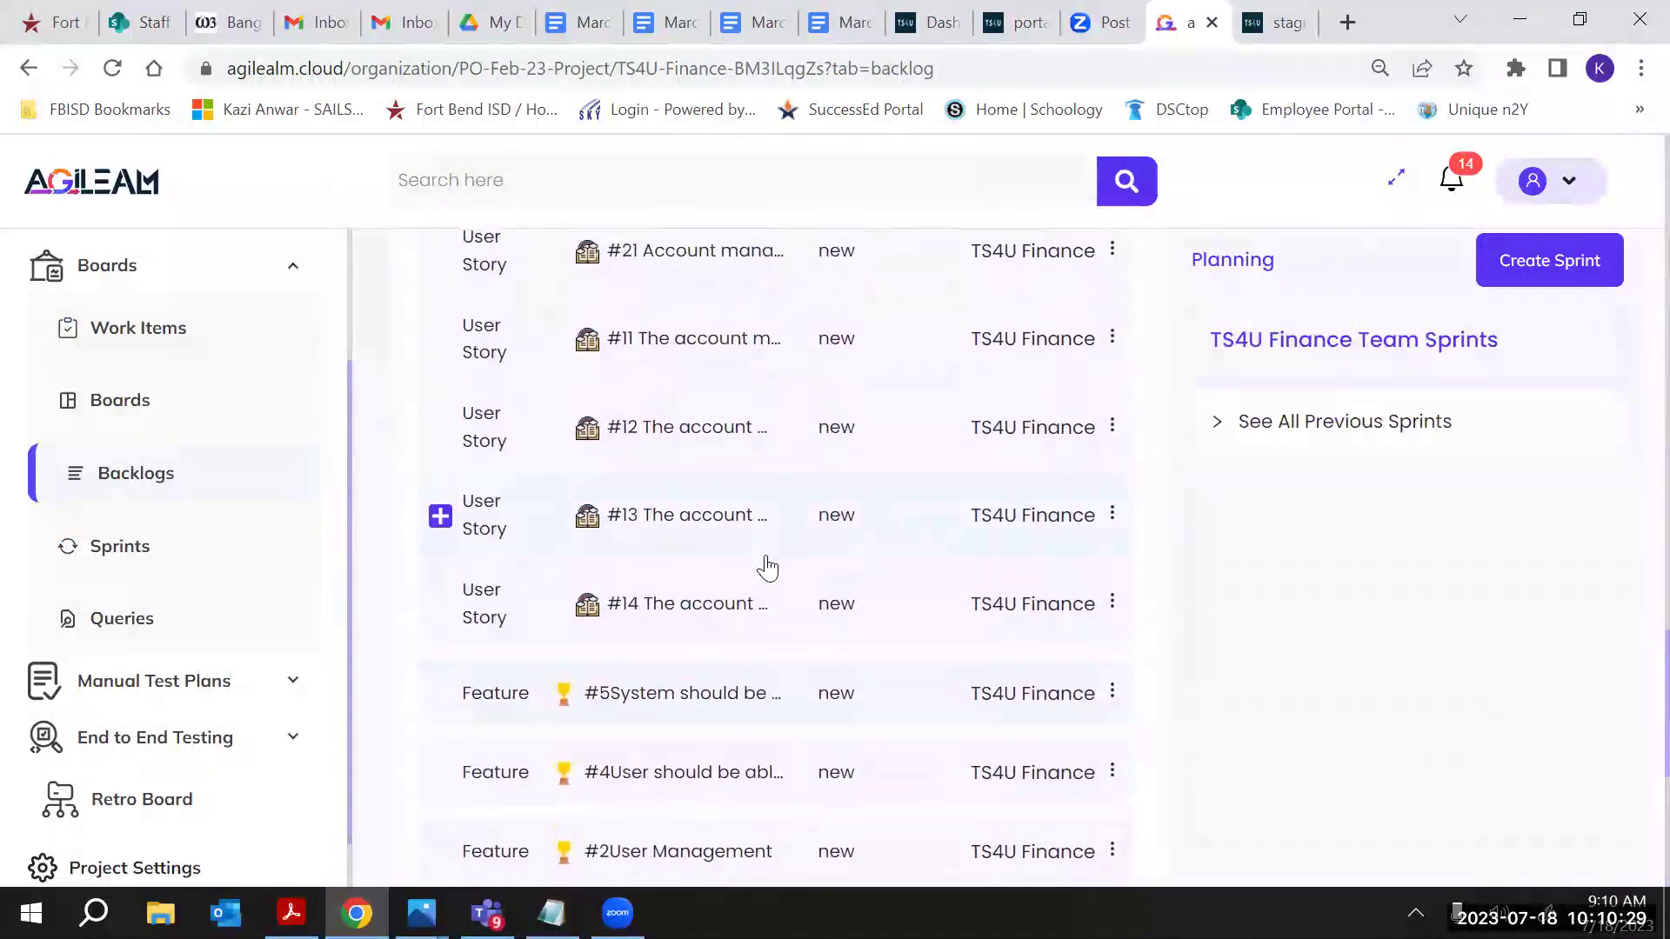
scroll(767, 567, "up", 4)
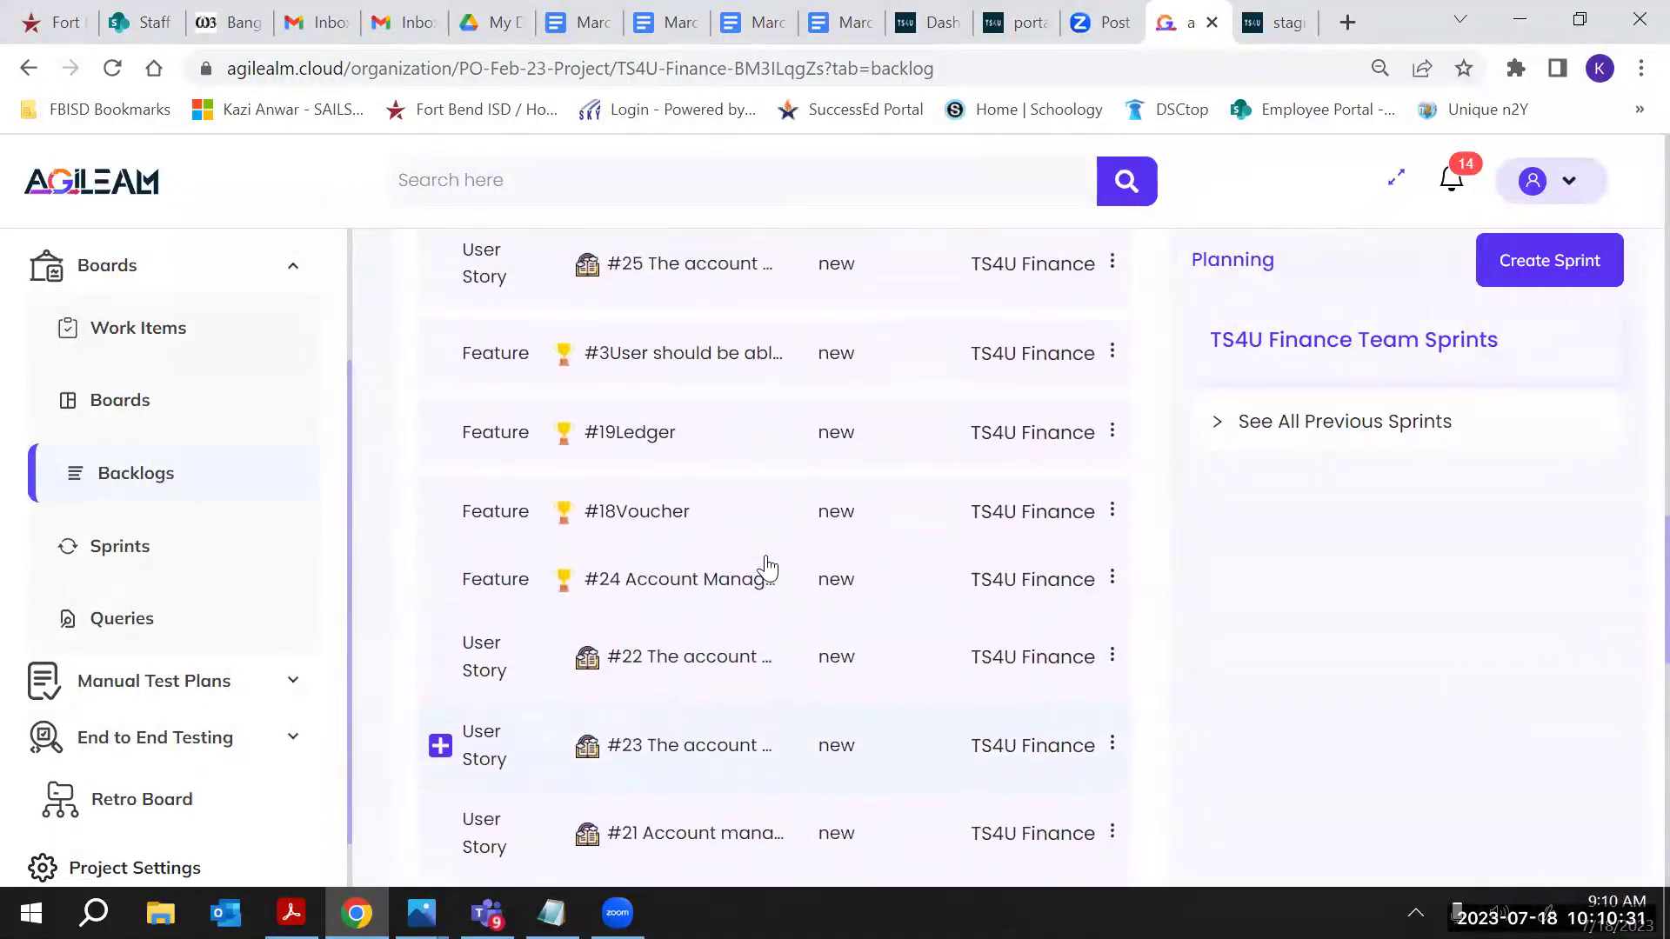
scroll(770, 567, "up", 5)
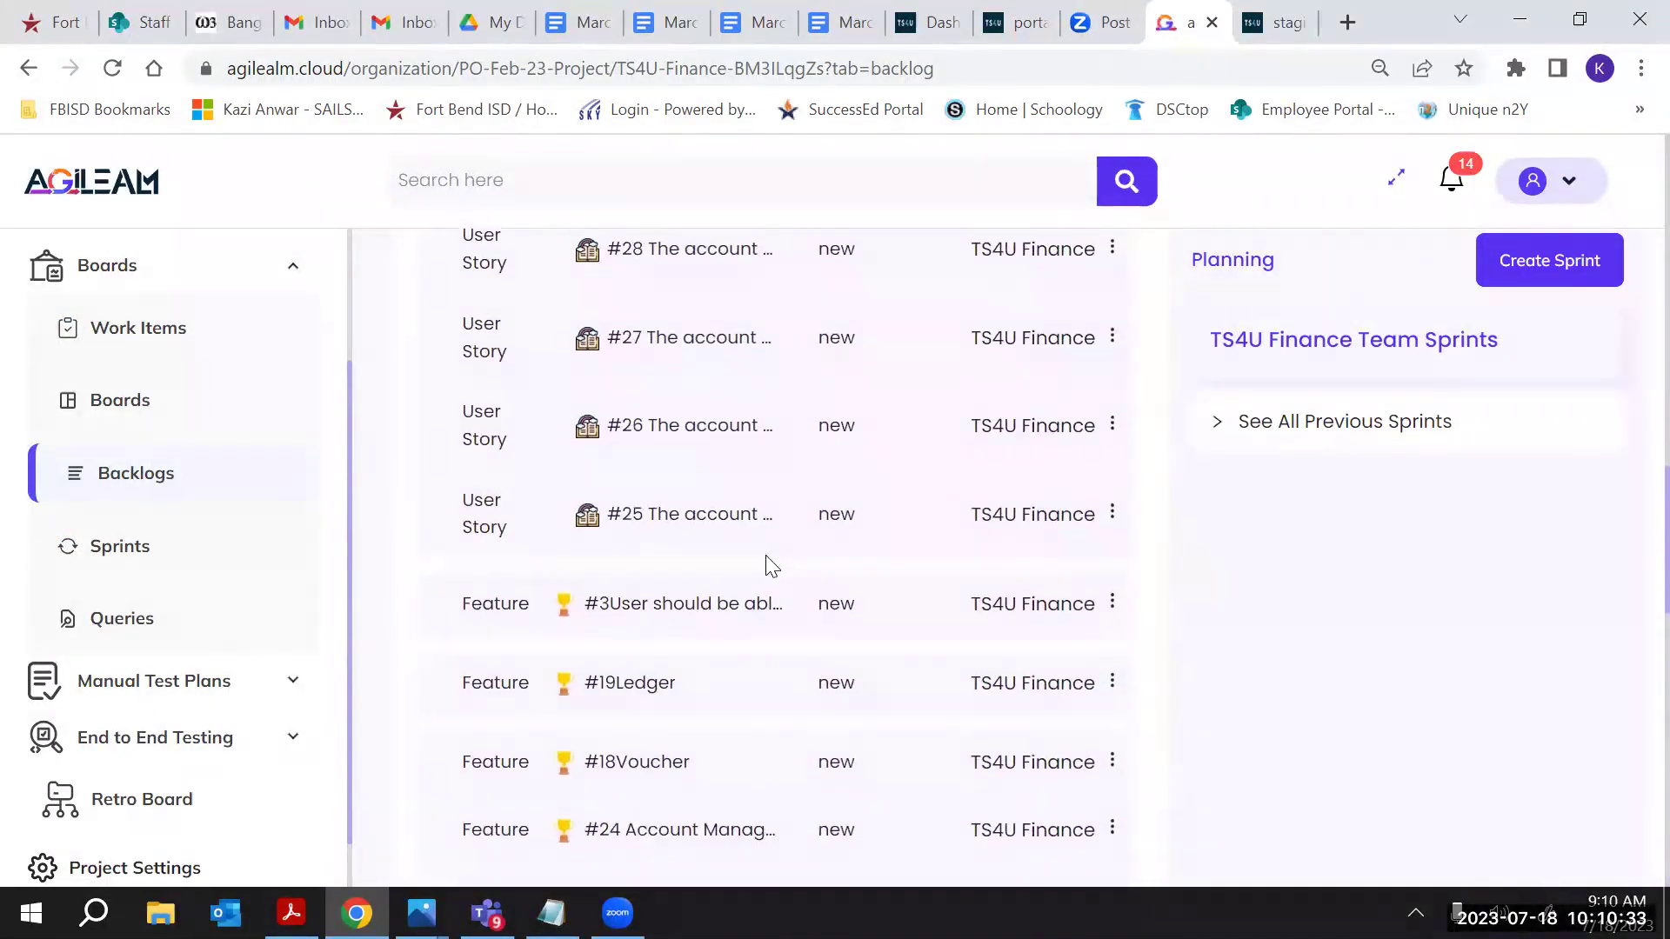
scroll(767, 567, "up", 4)
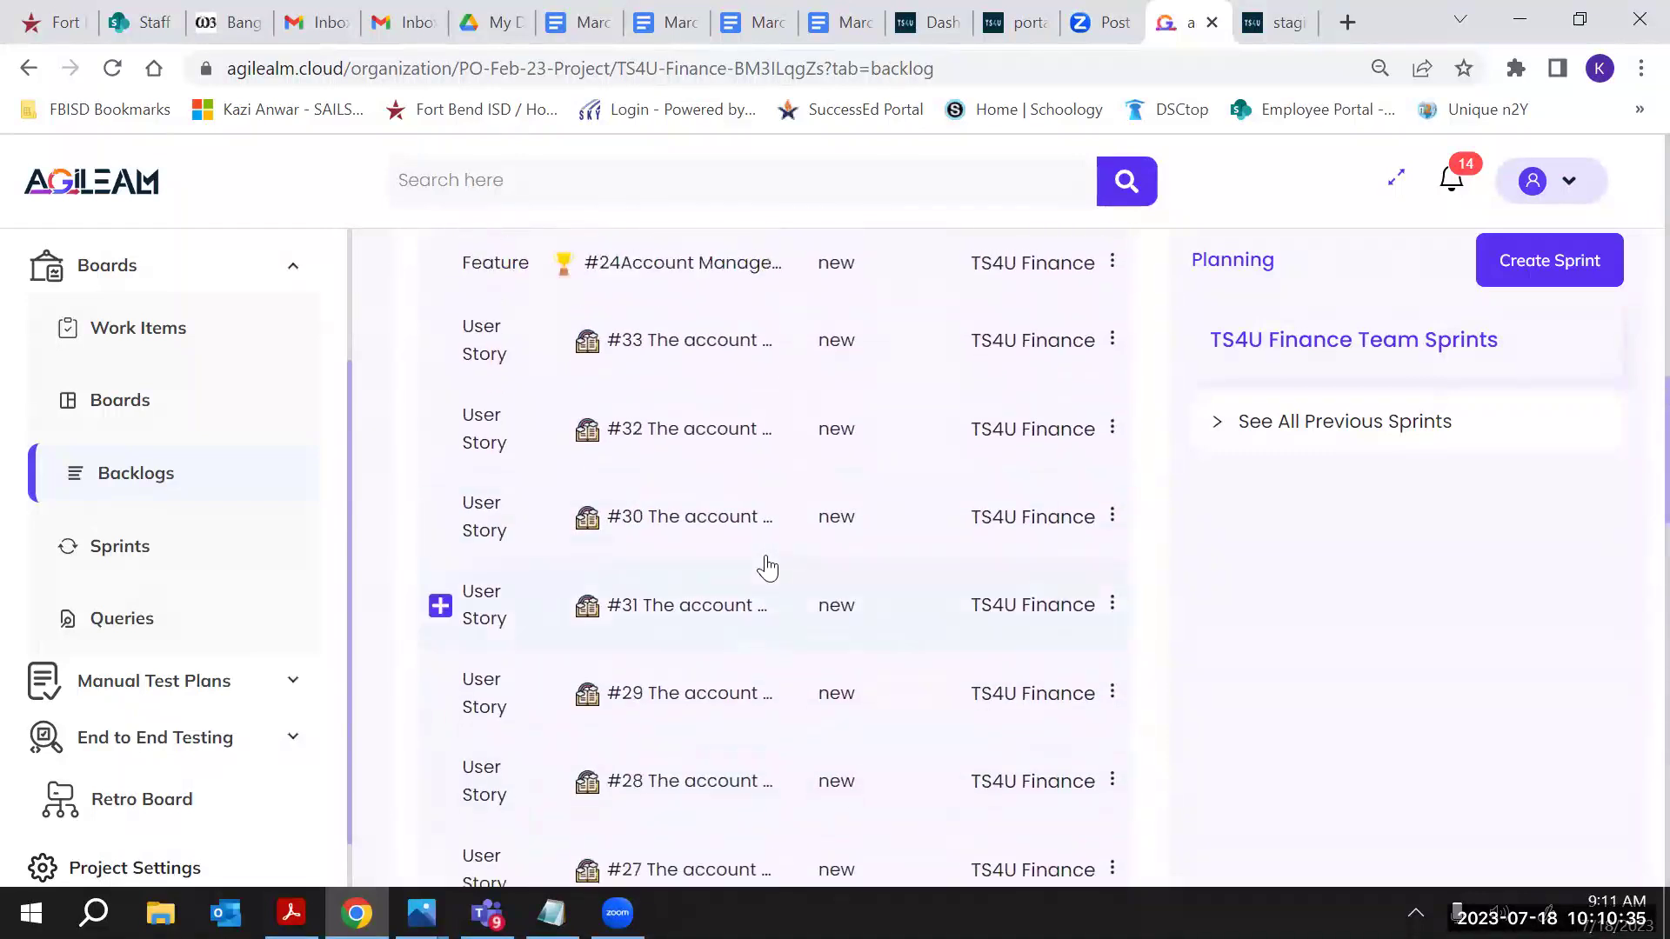
scroll(767, 567, "down", 10)
scroll(767, 567, "down", 10)
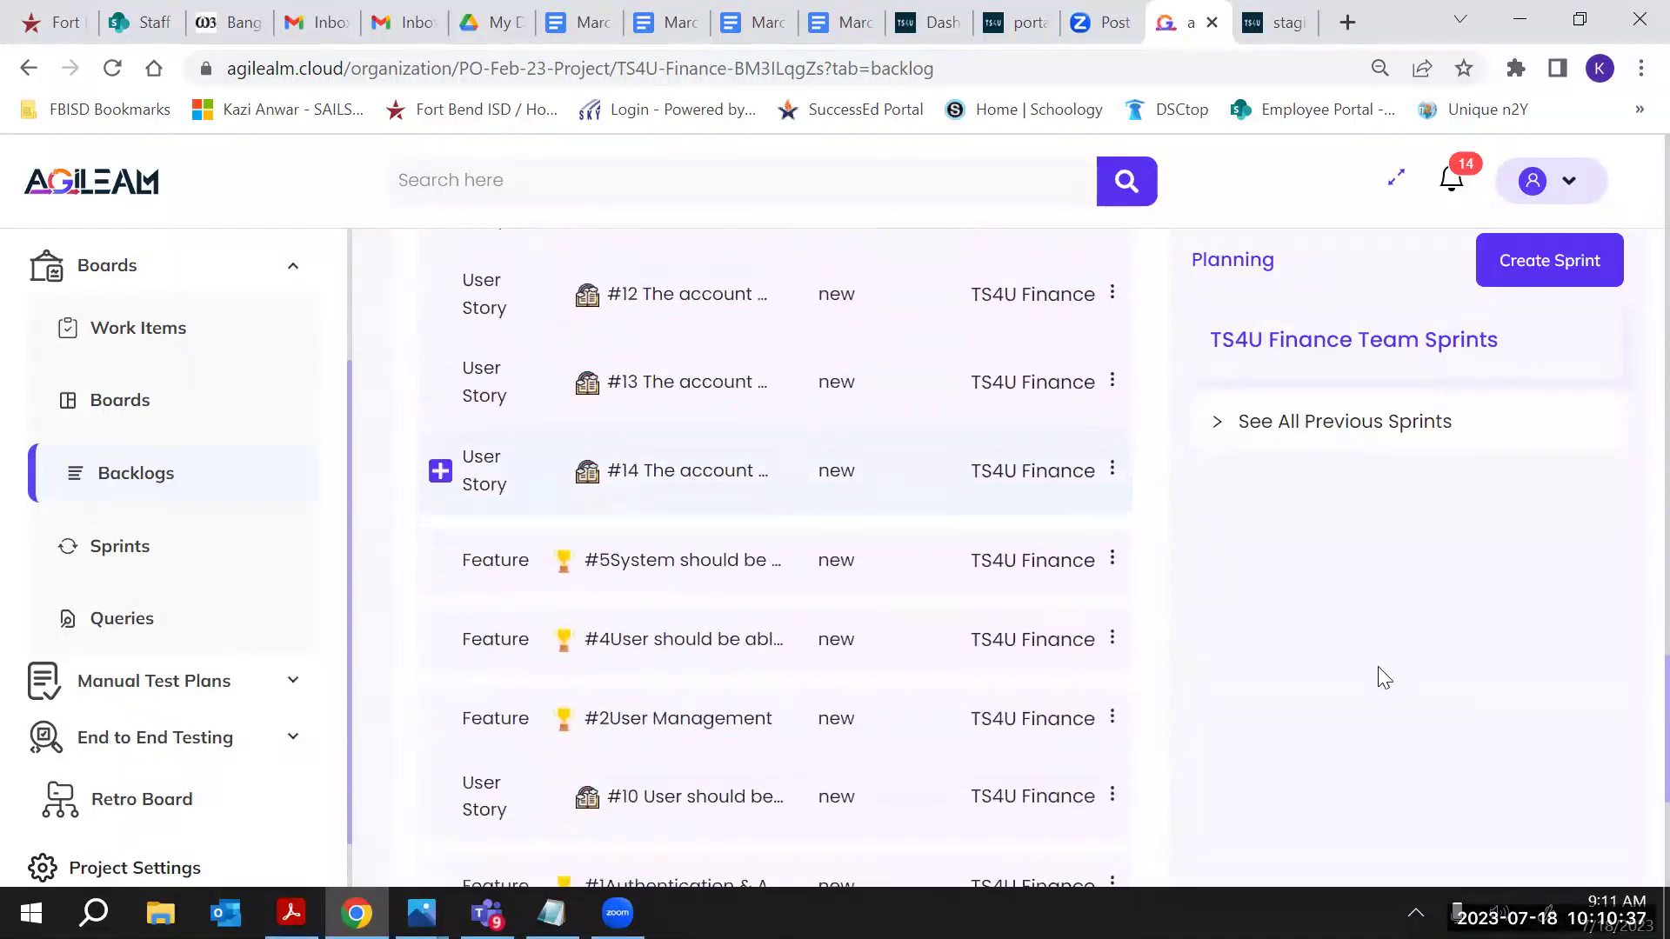
scroll(1414, 694, "down", 5)
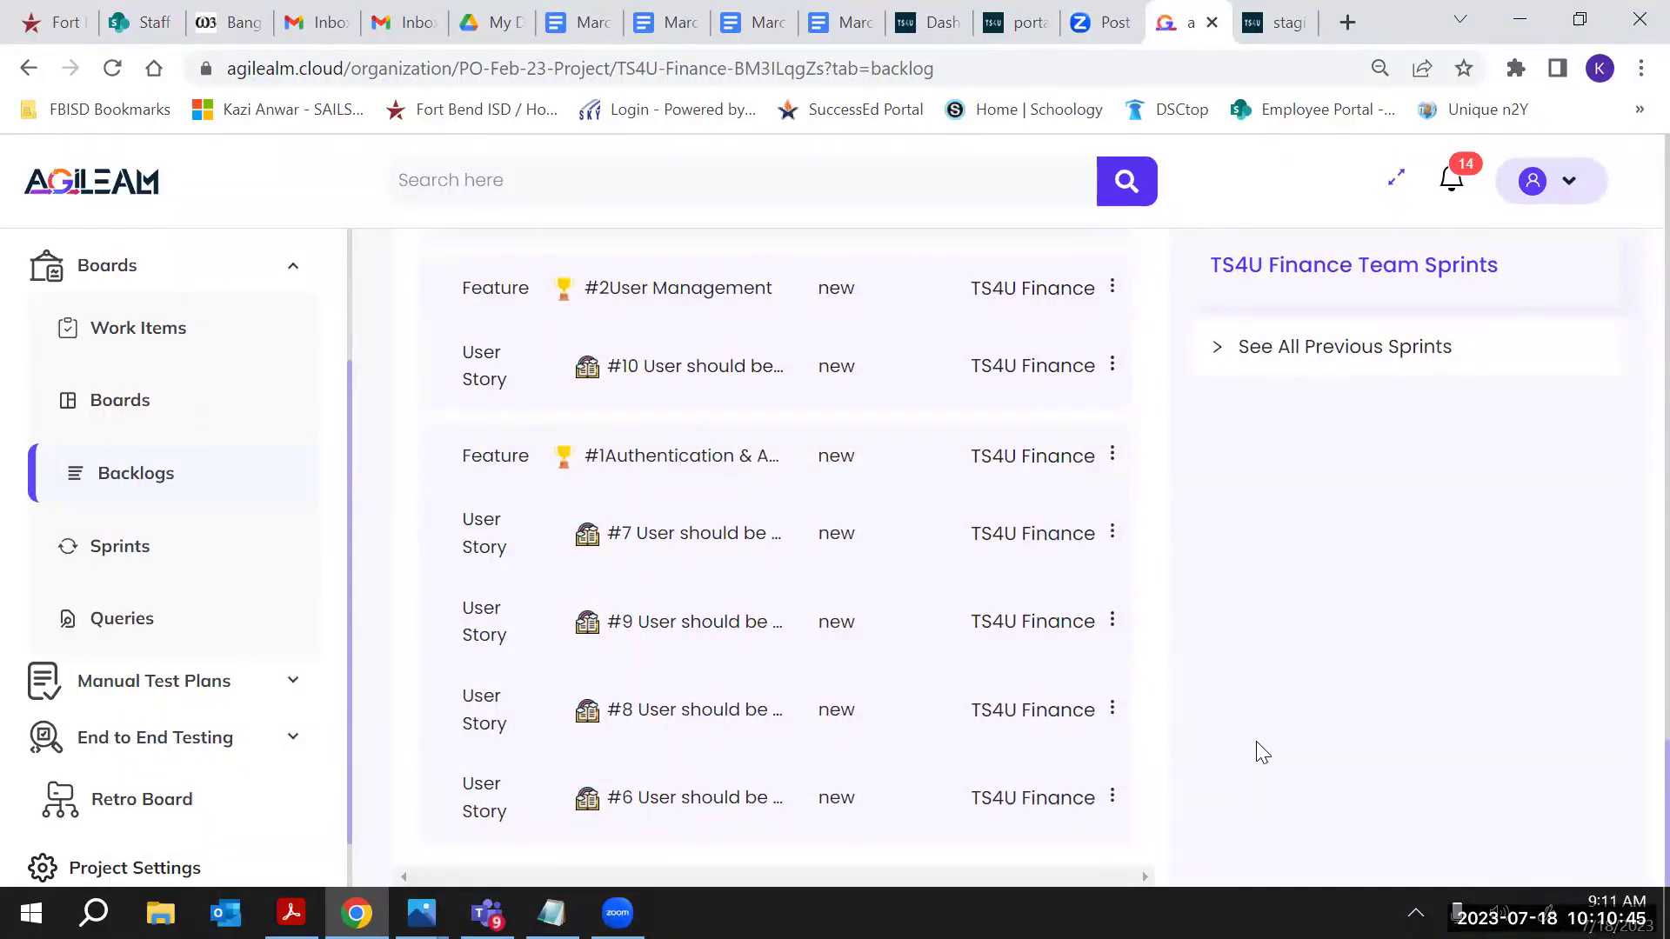
scroll(1261, 752, "up", 5)
scroll(1256, 741, "down", 15)
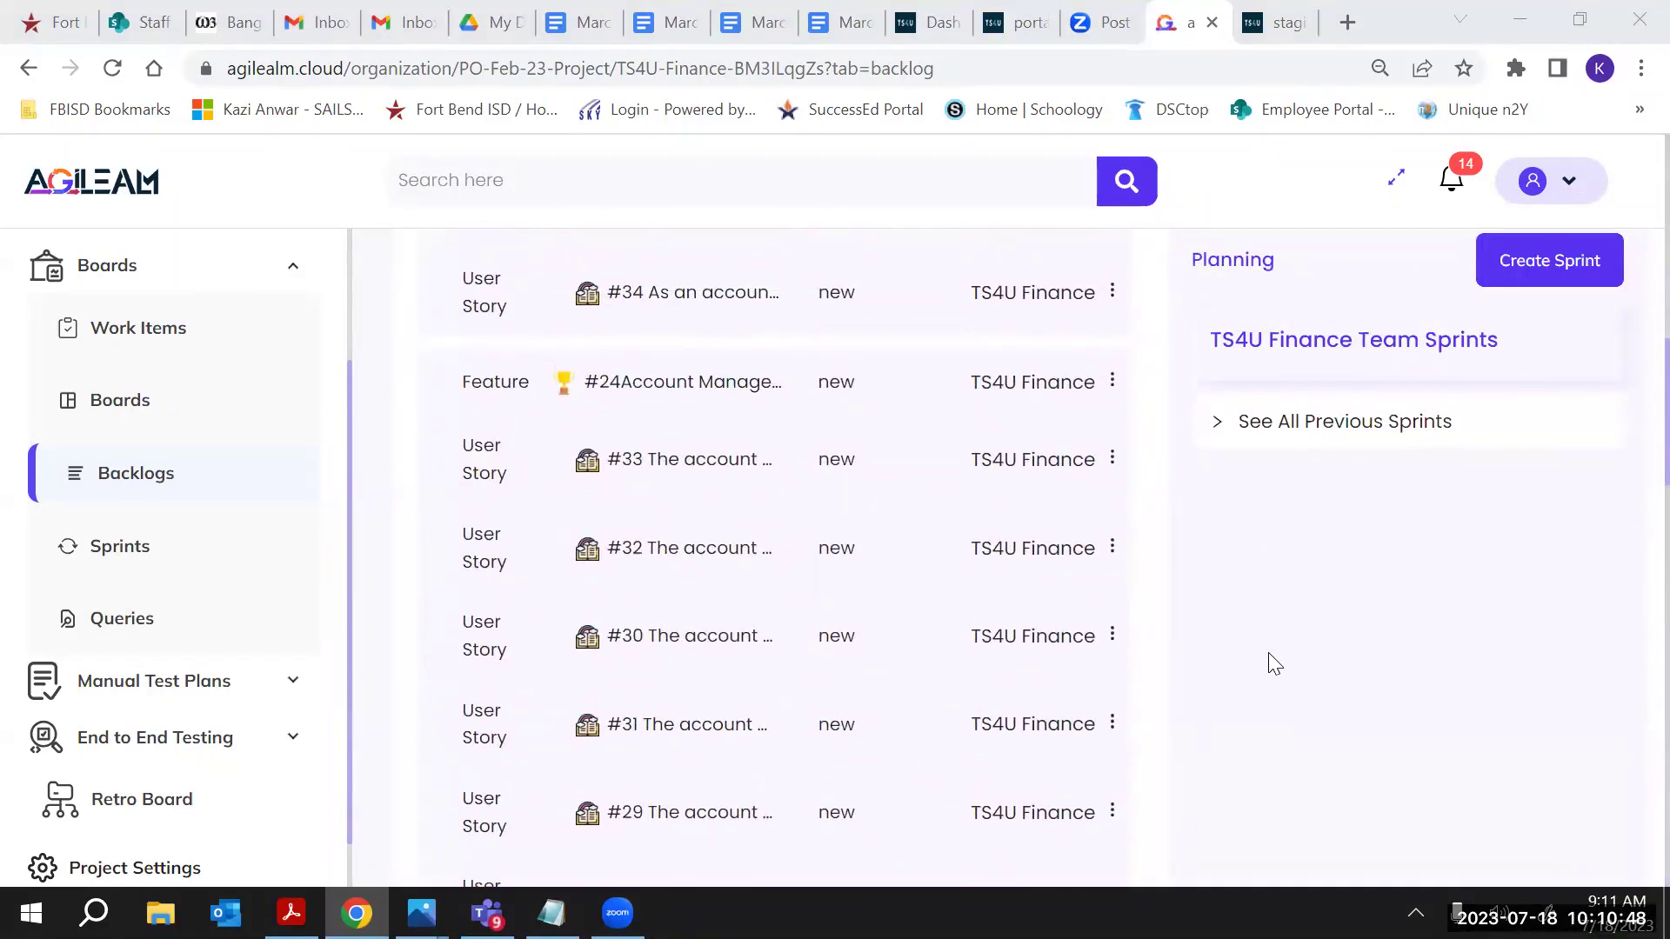
scroll(1269, 654, "up", 3)
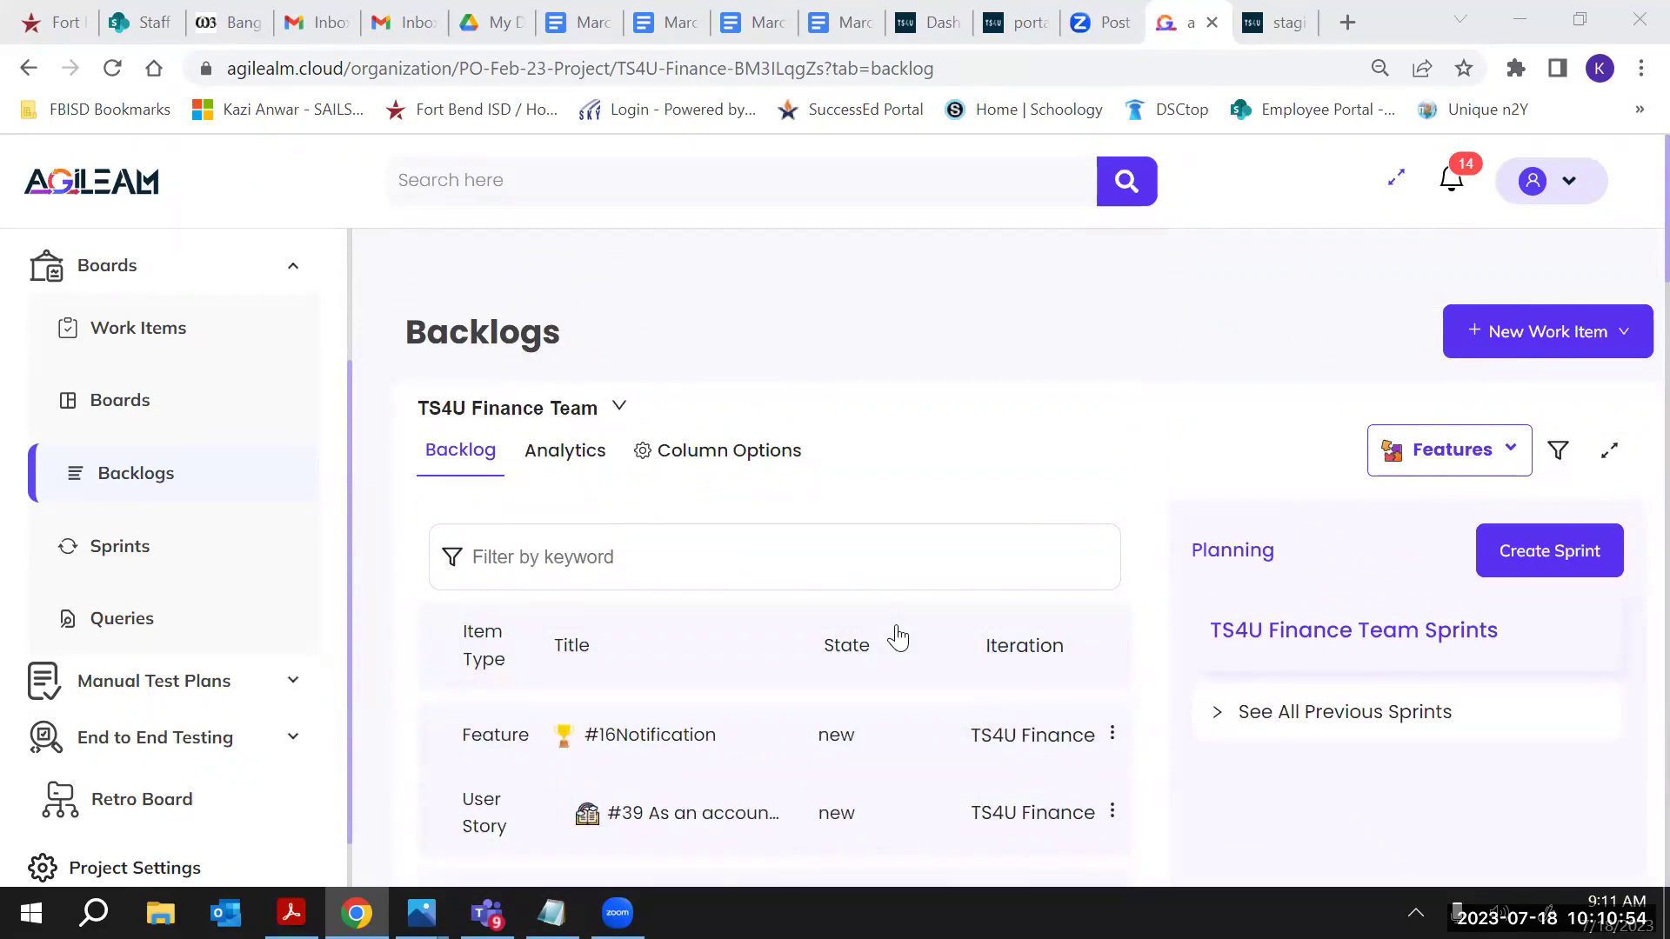
scroll(1061, 358, "down", 4)
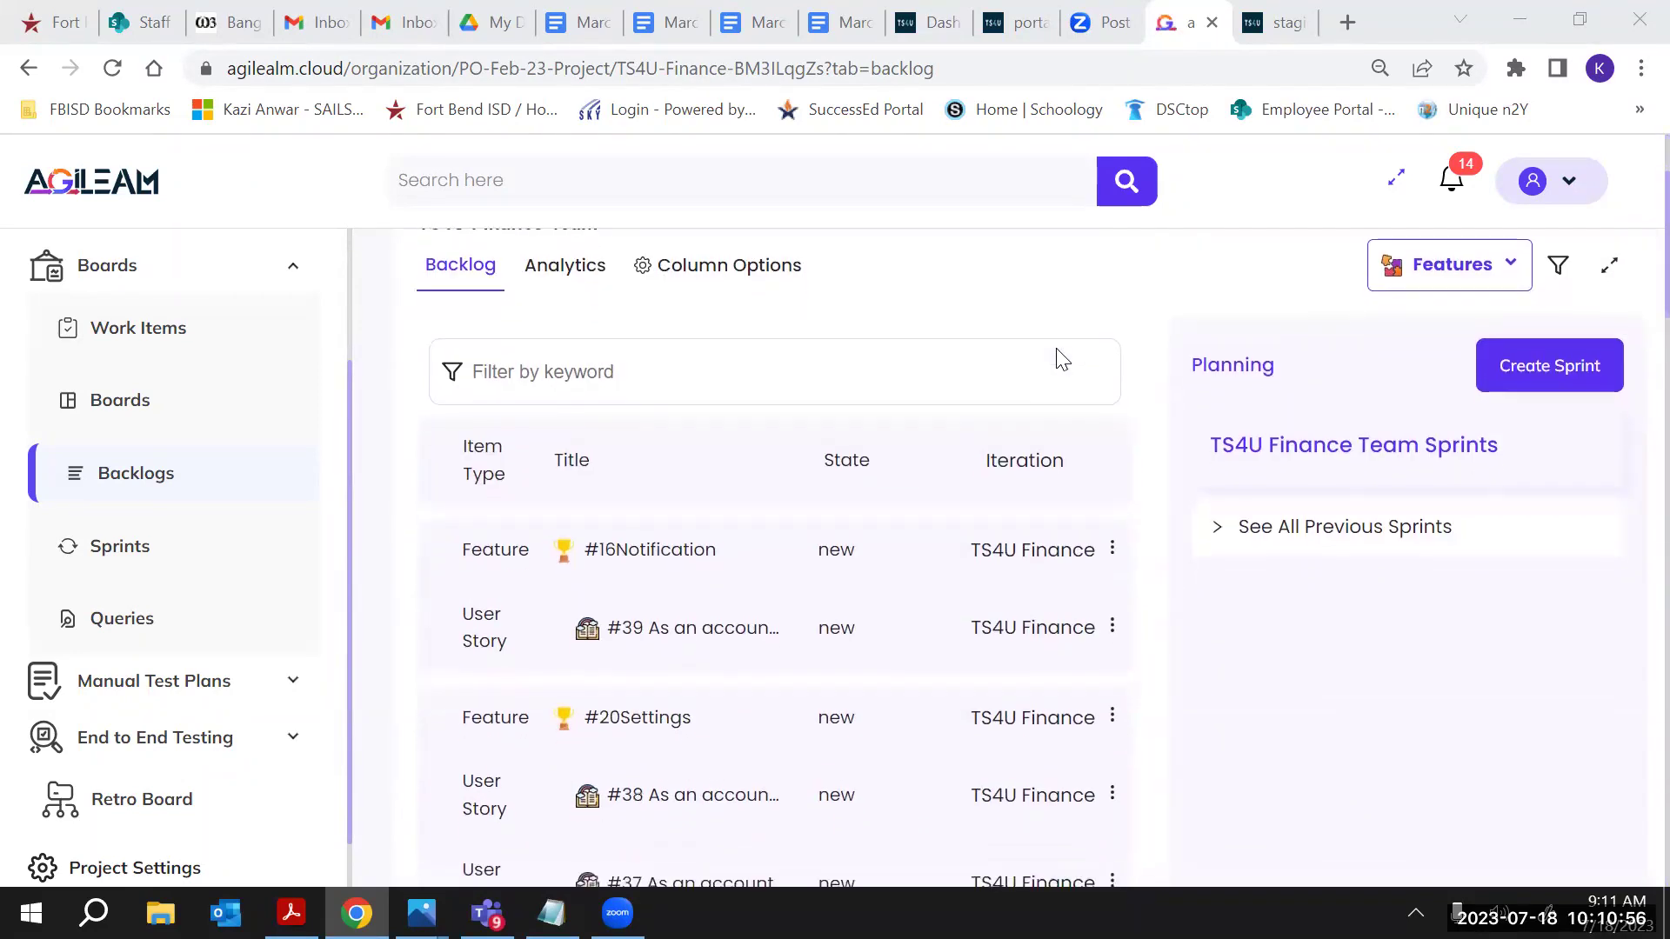
scroll(1061, 359, "down", 2)
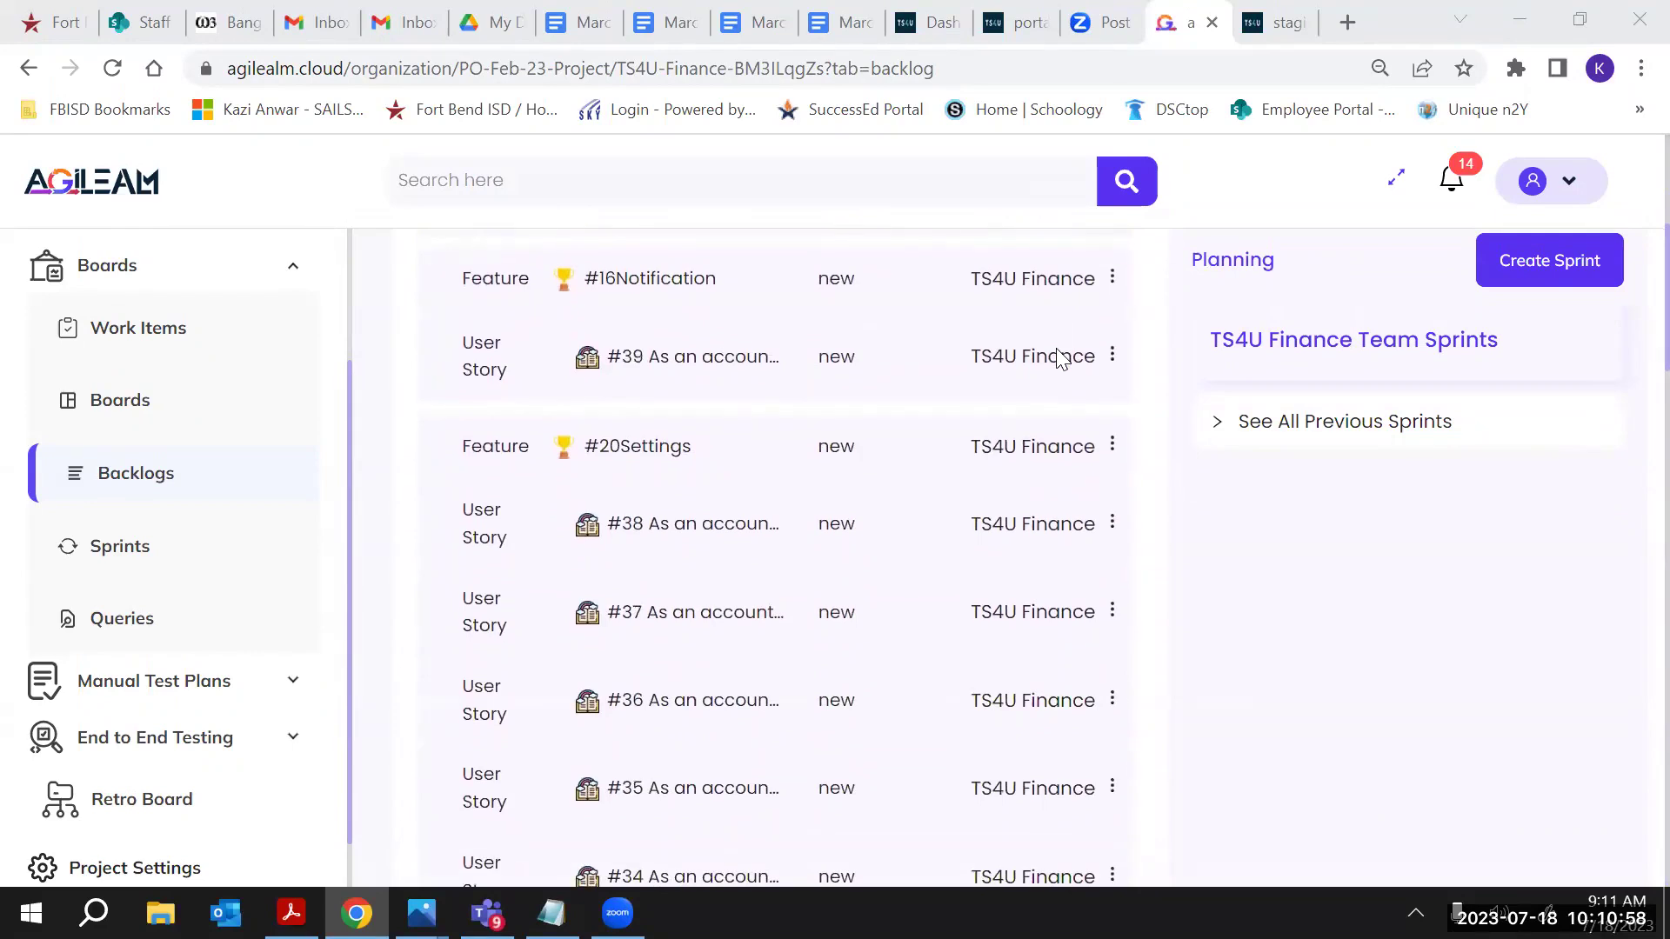
mouse_move(701, 489)
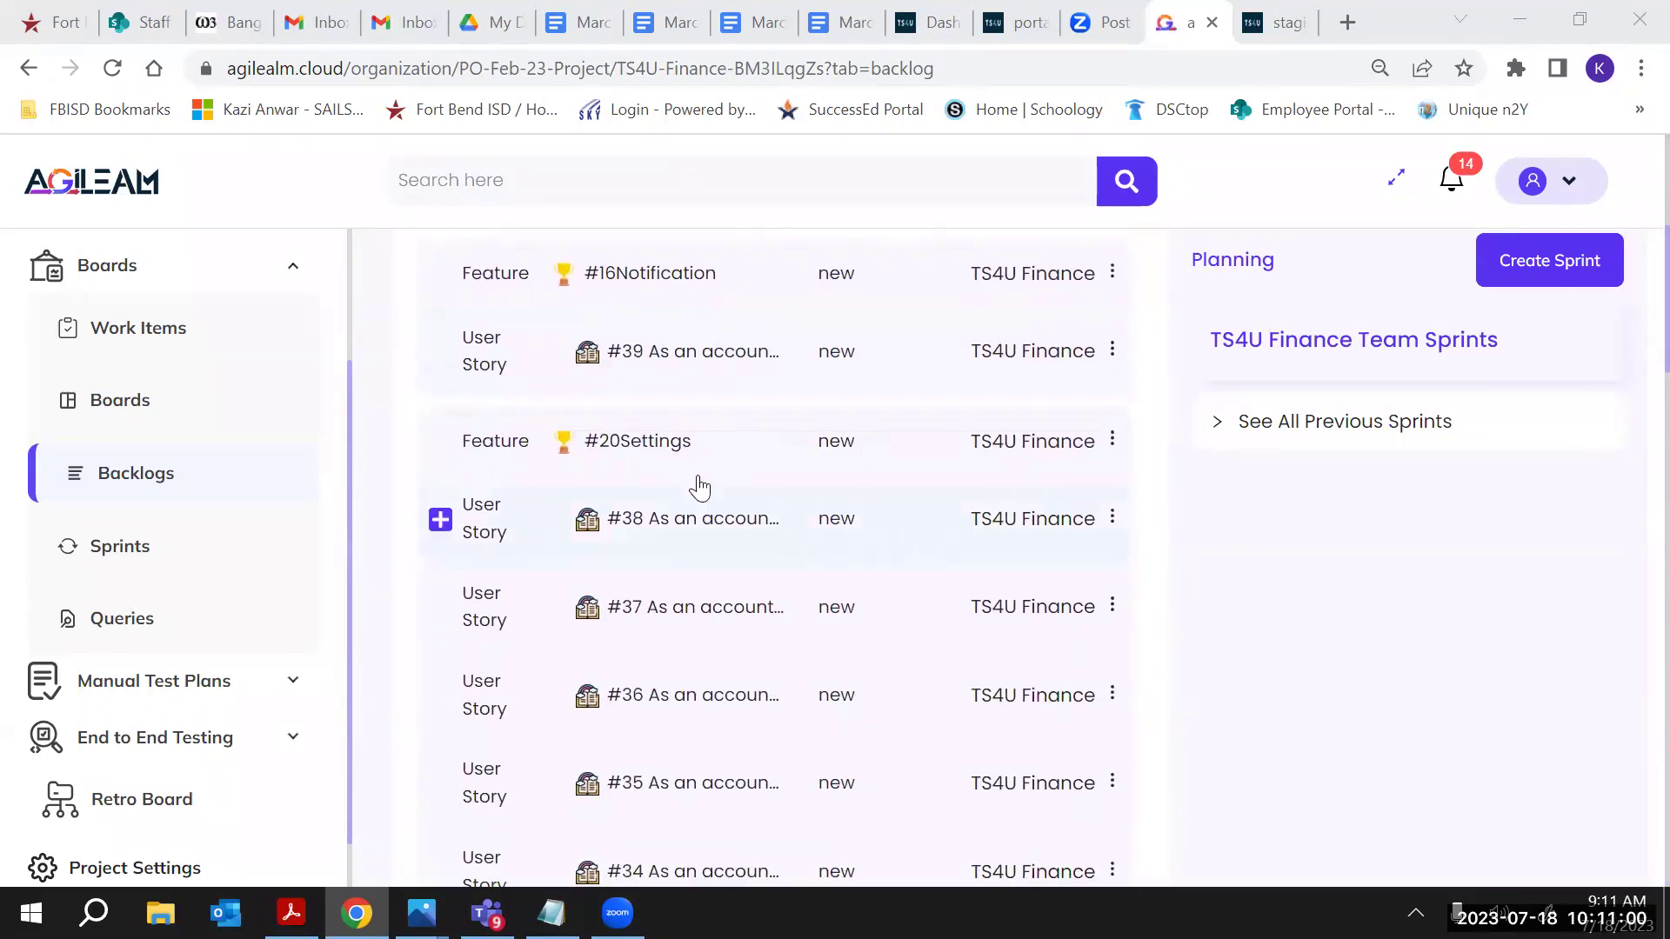
scroll(700, 489, "up", 2)
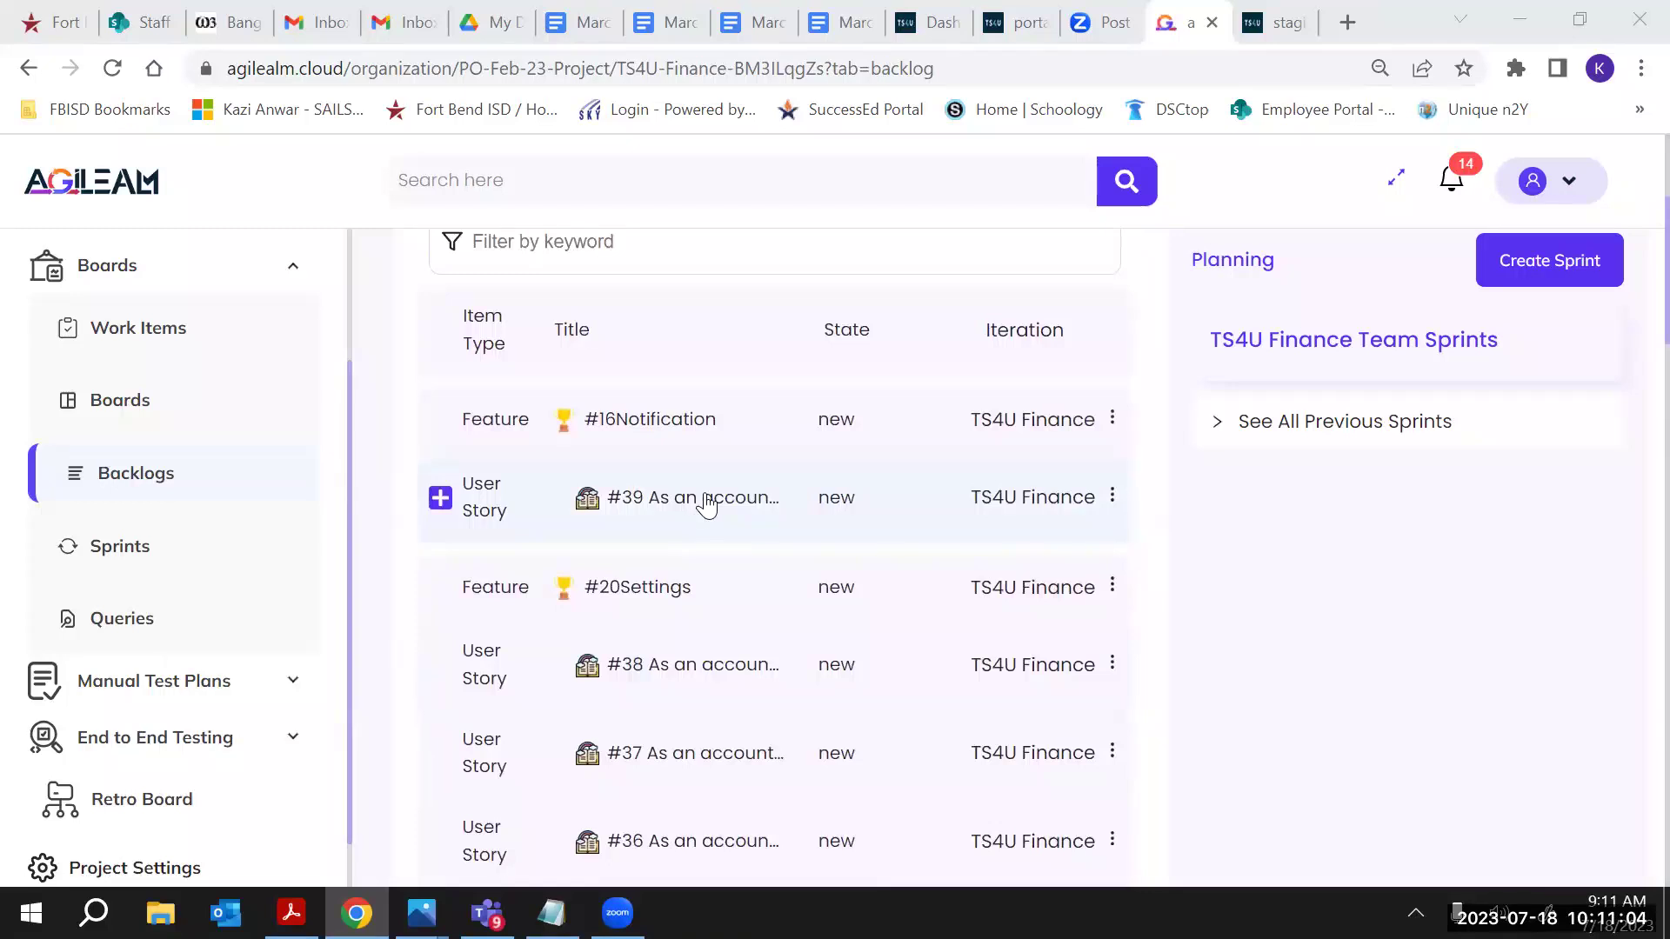
scroll(706, 504, "down", 8)
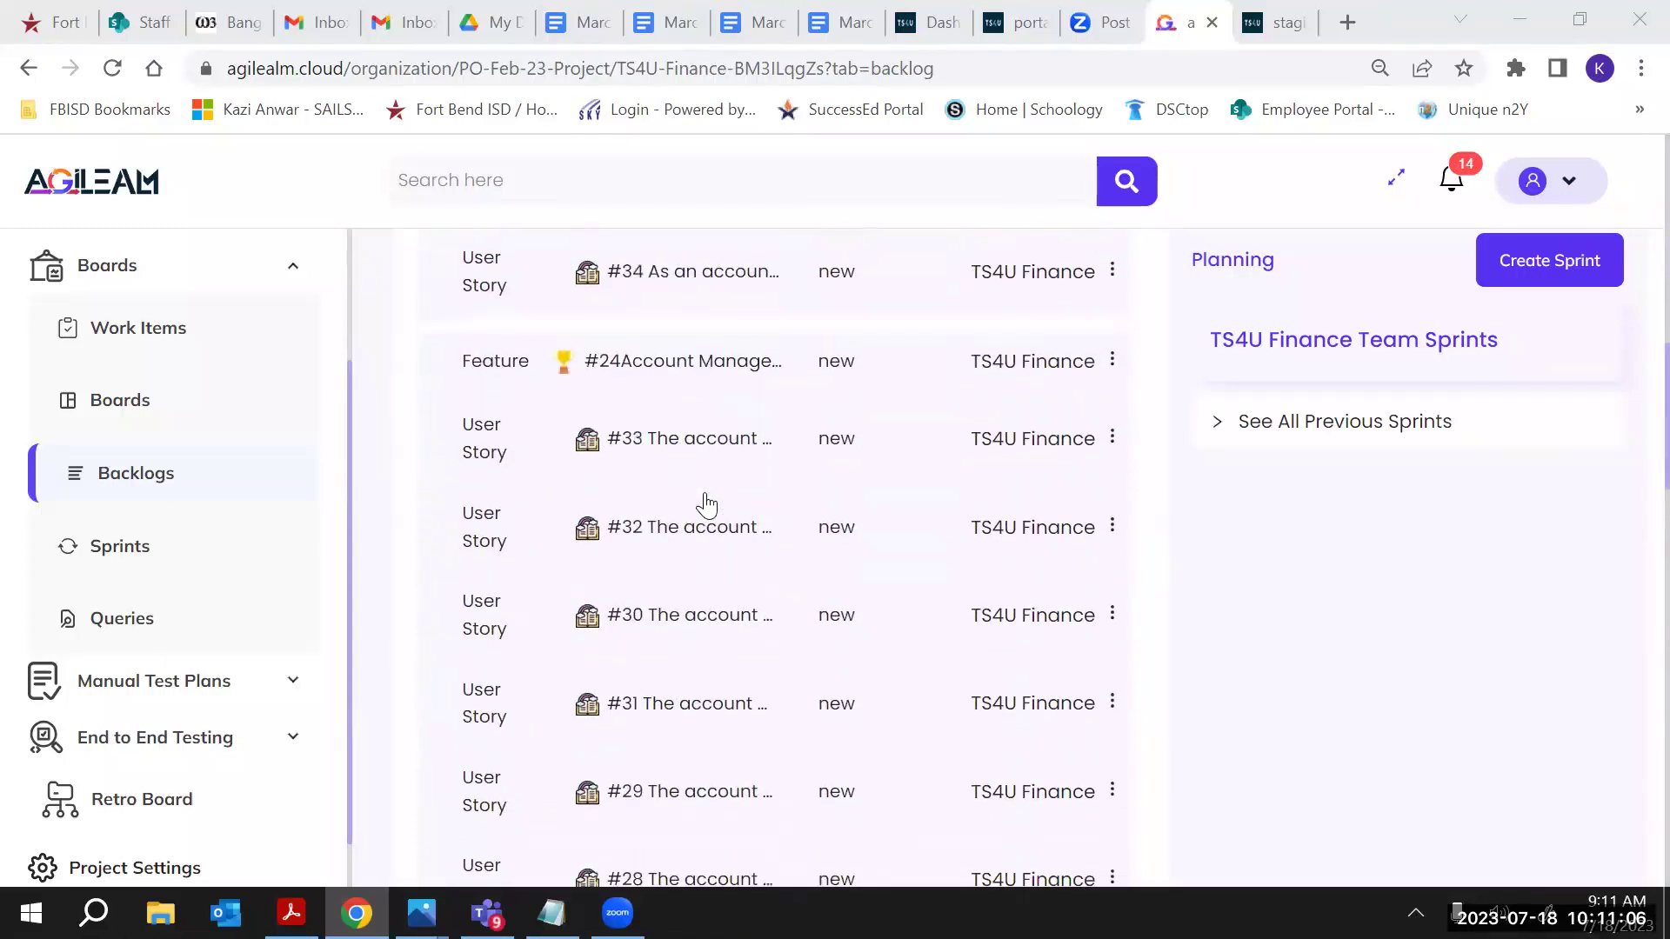
scroll(704, 503, "up", 2)
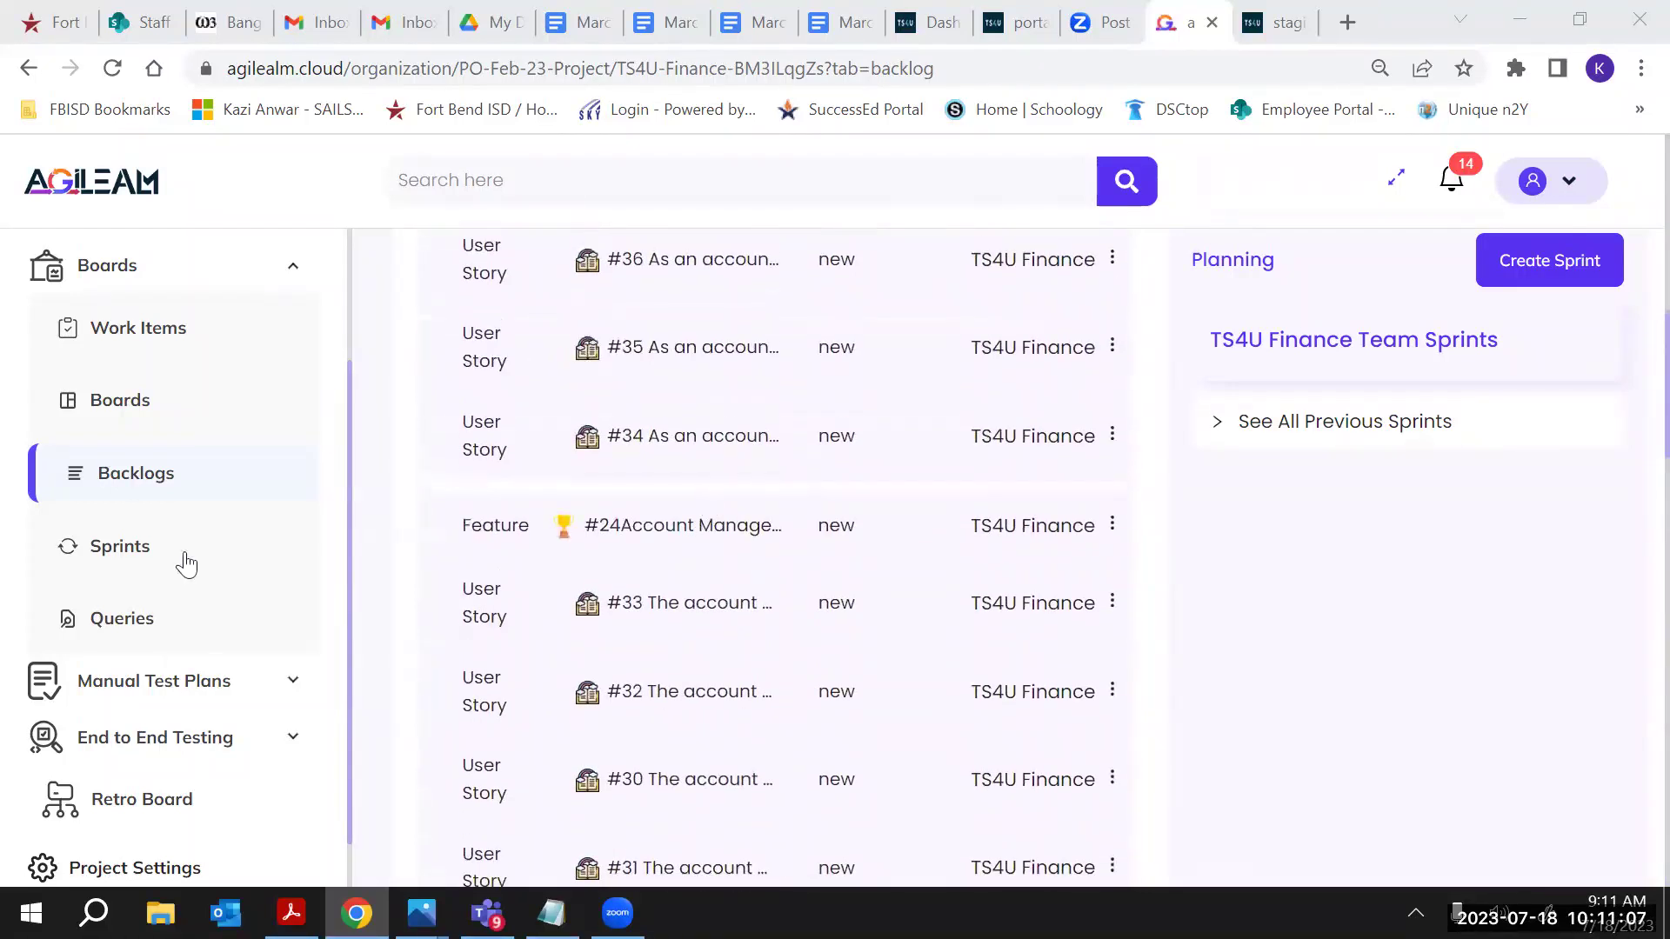
Open the project's full Work Items list and scroll down to the pagination bar
left_click(137, 330)
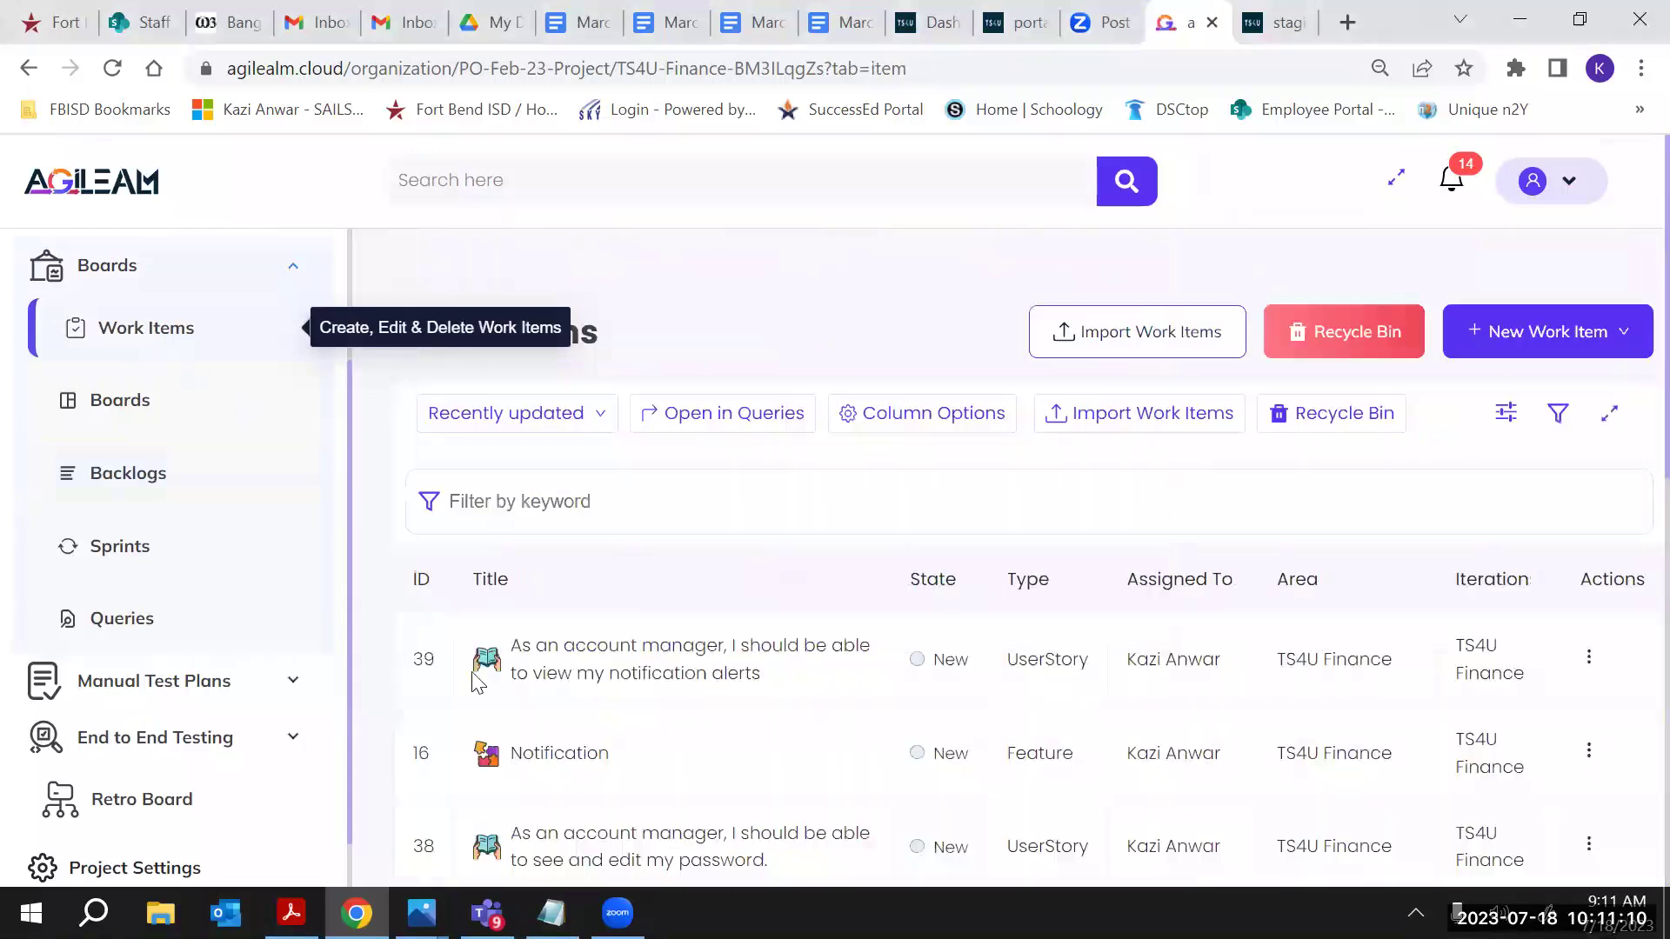
scroll(482, 696, "down", 3)
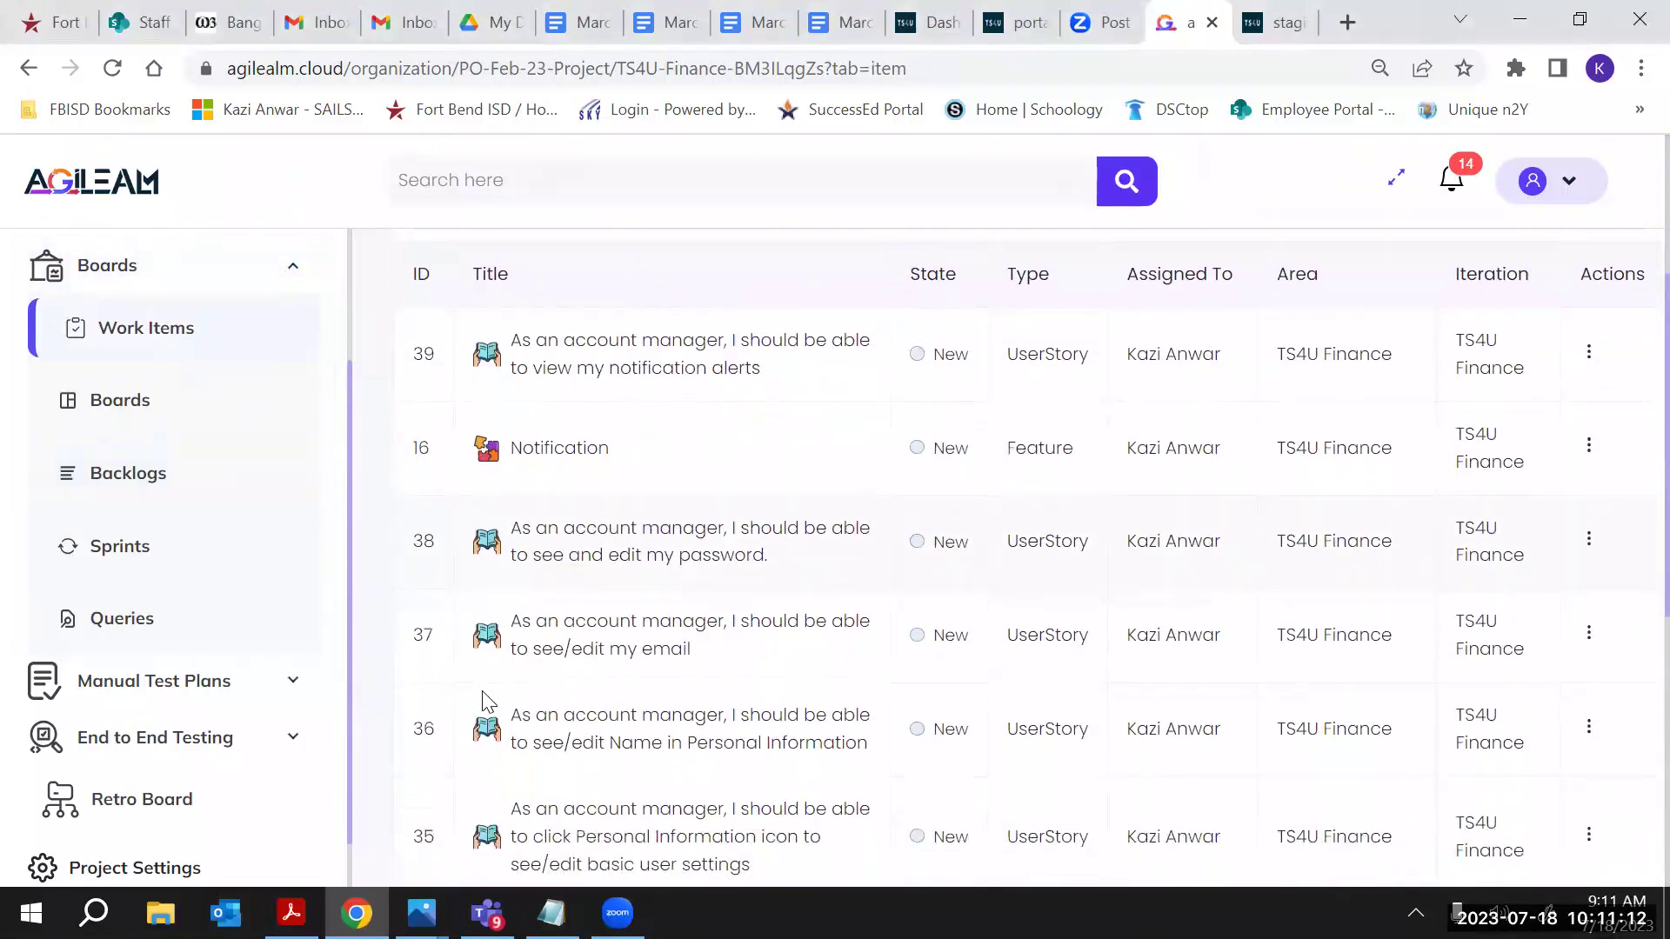
scroll(483, 693, "down", 1)
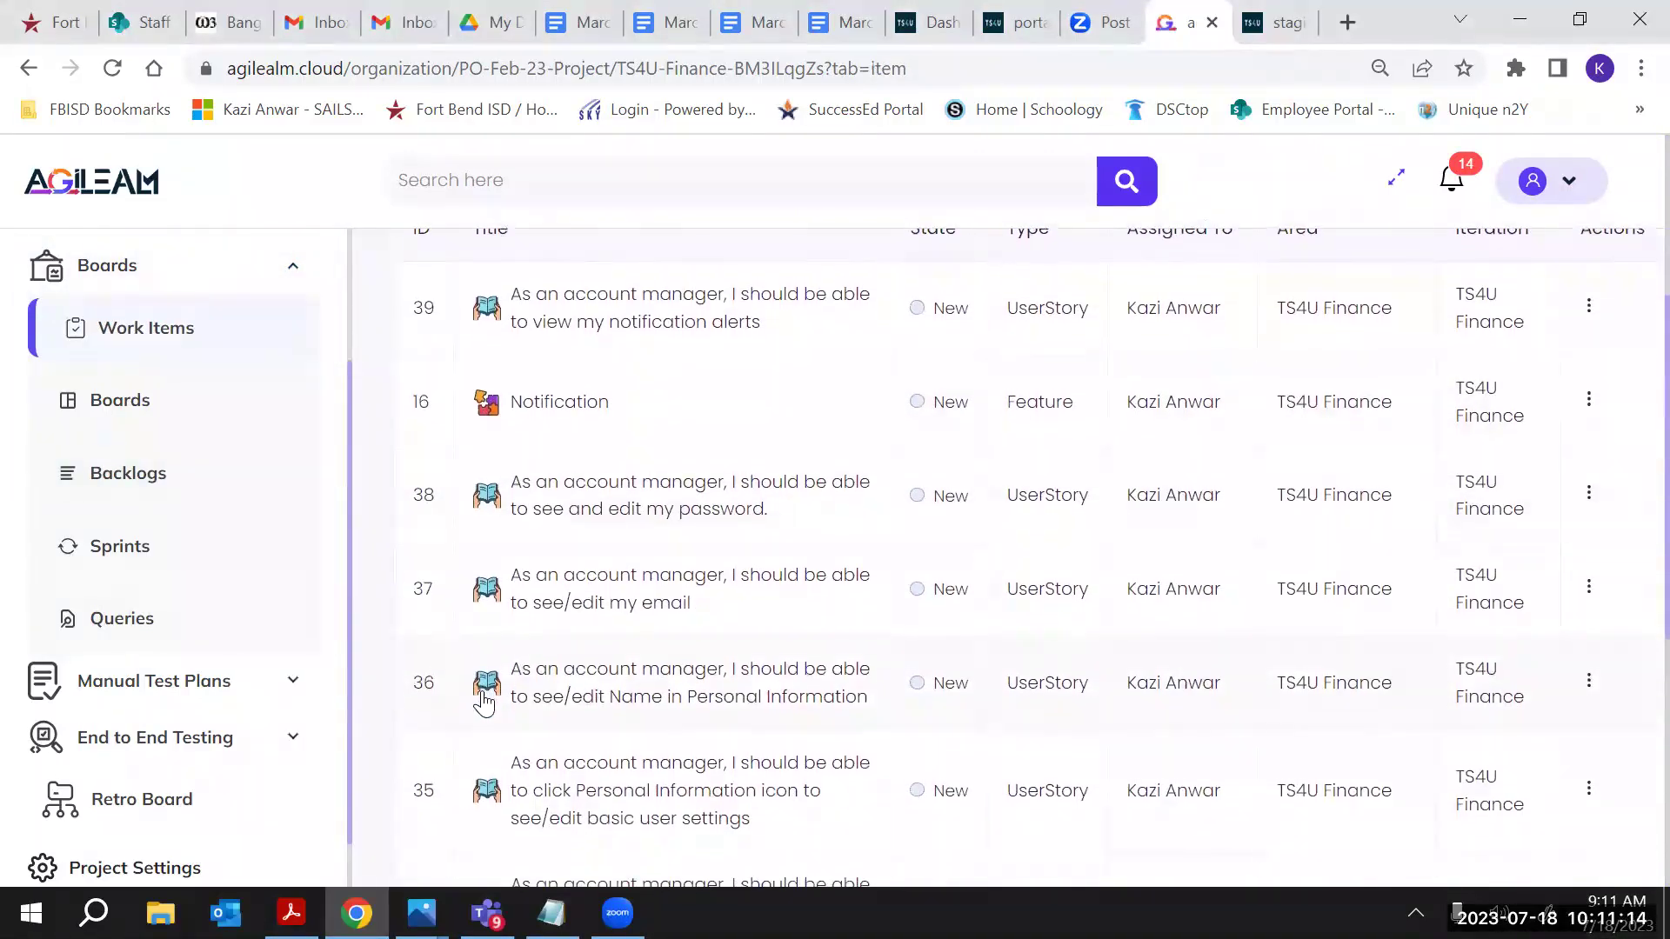
scroll(484, 702, "down", 1)
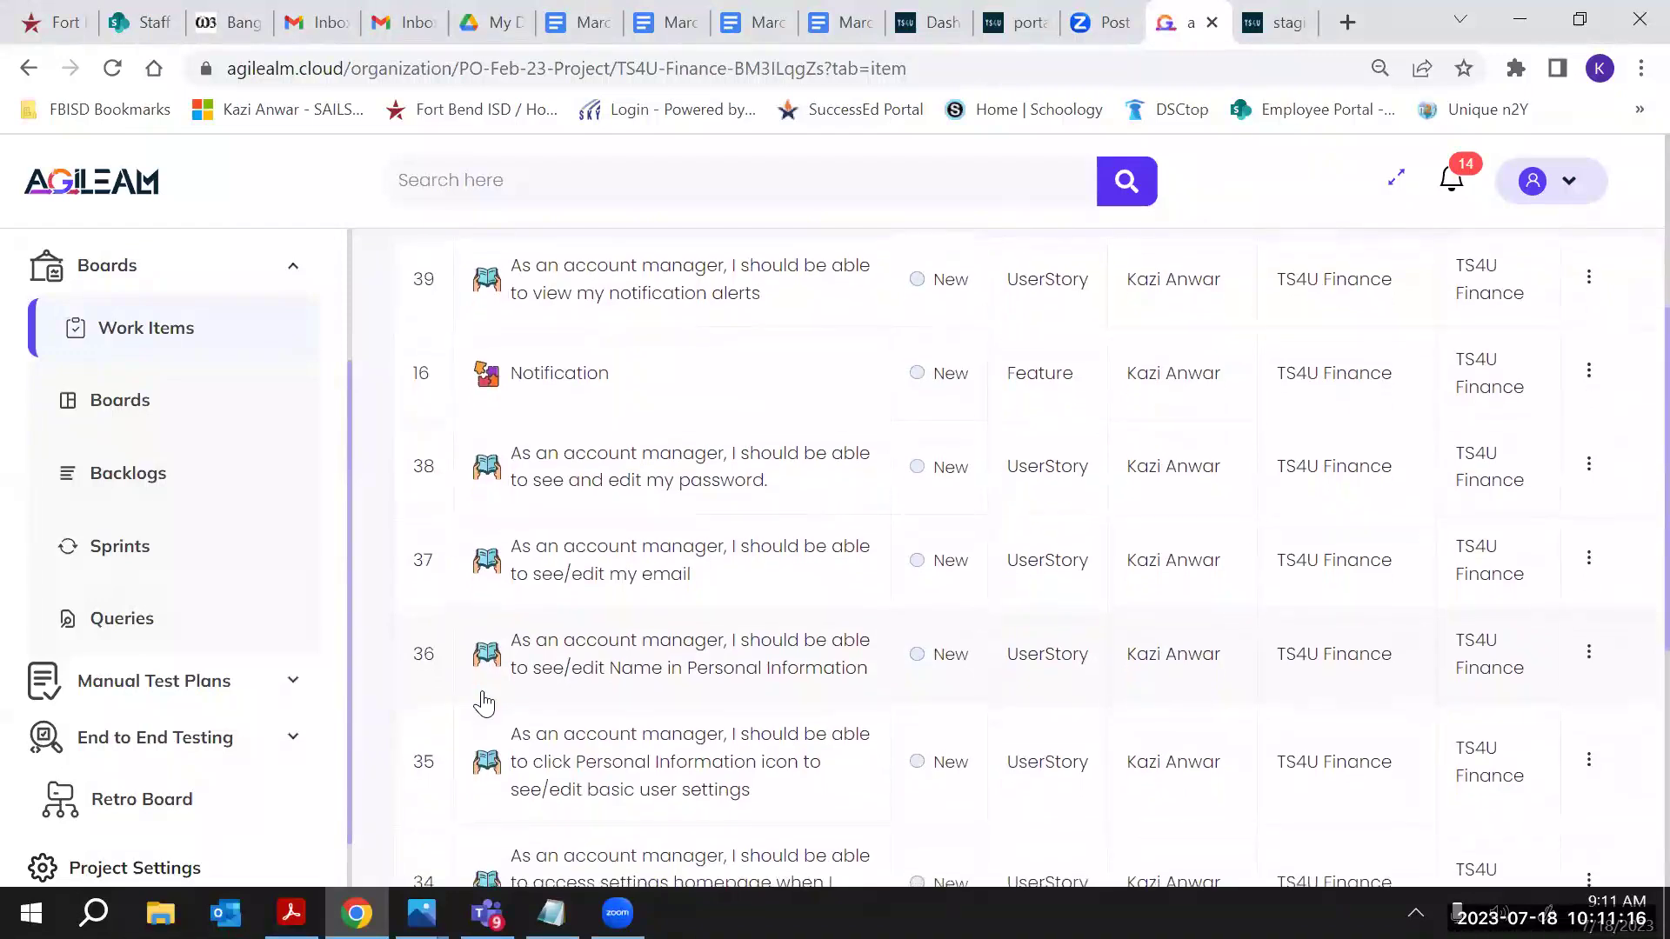
scroll(484, 703, "down", 2)
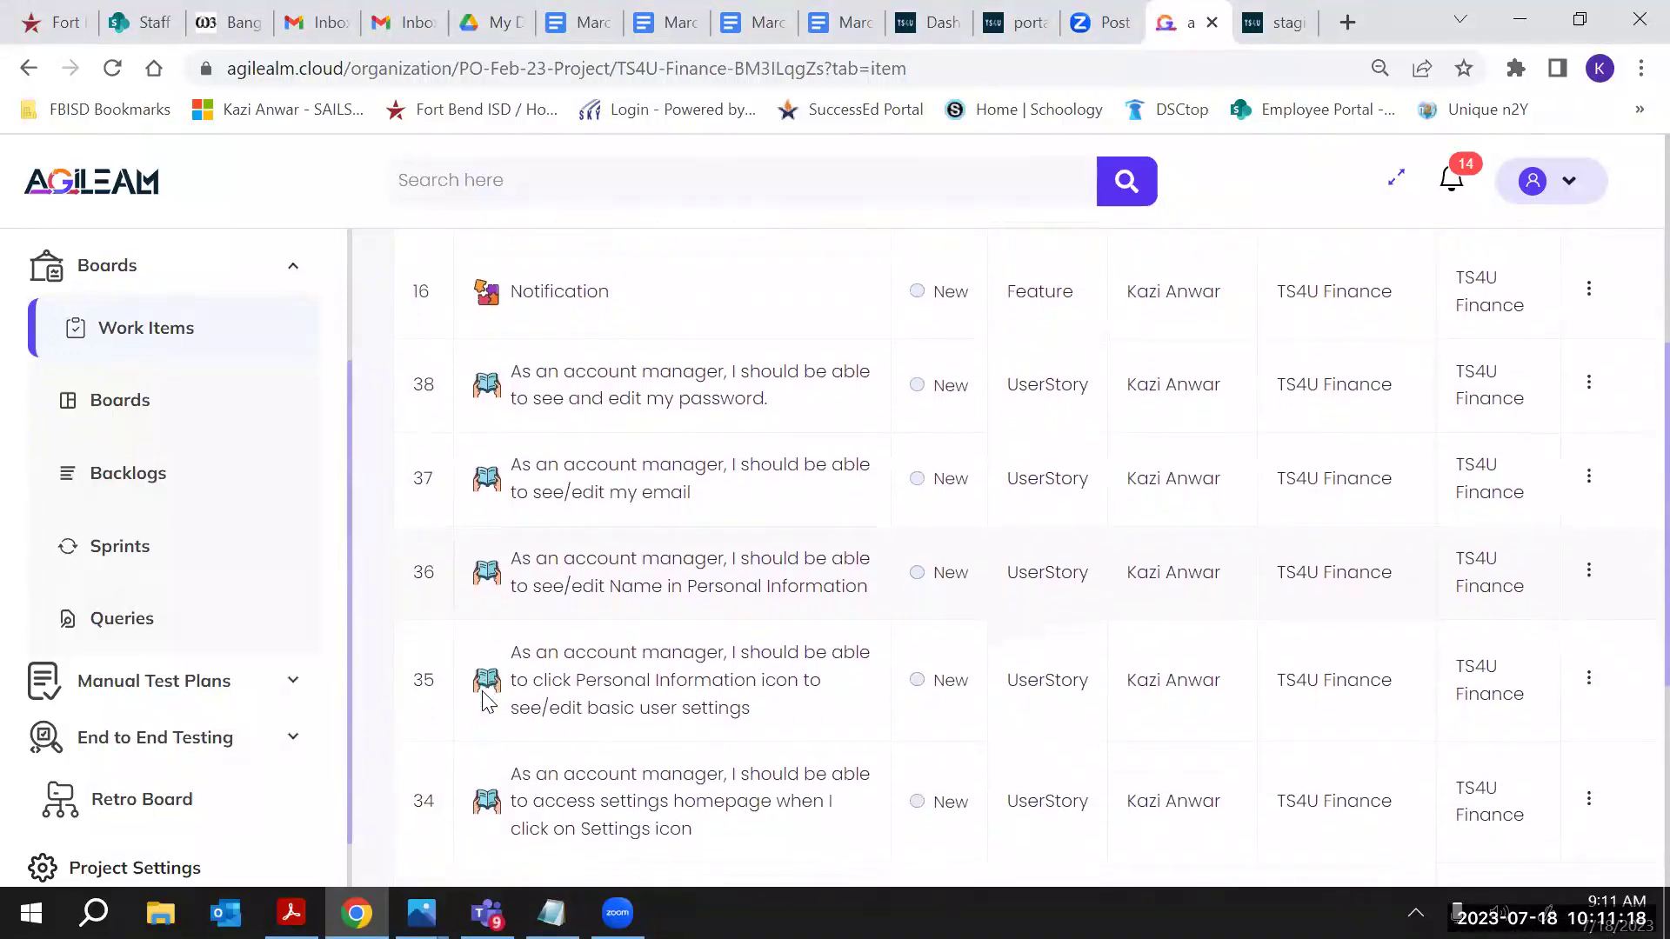
scroll(484, 703, "down", 4)
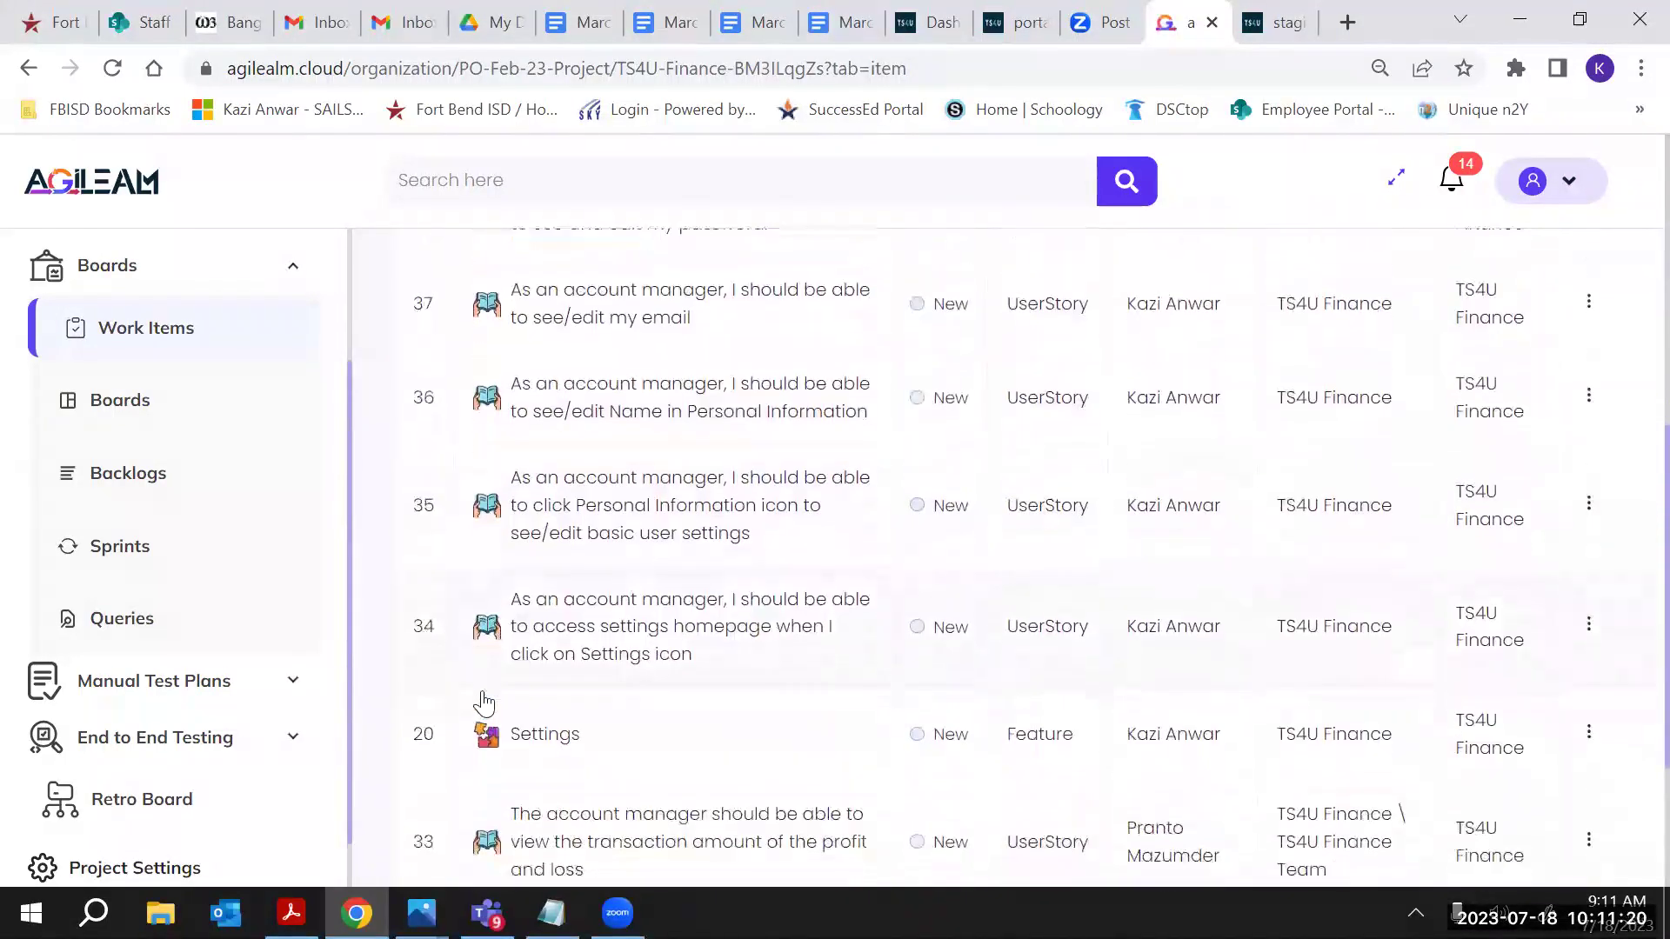
scroll(485, 703, "down", 3)
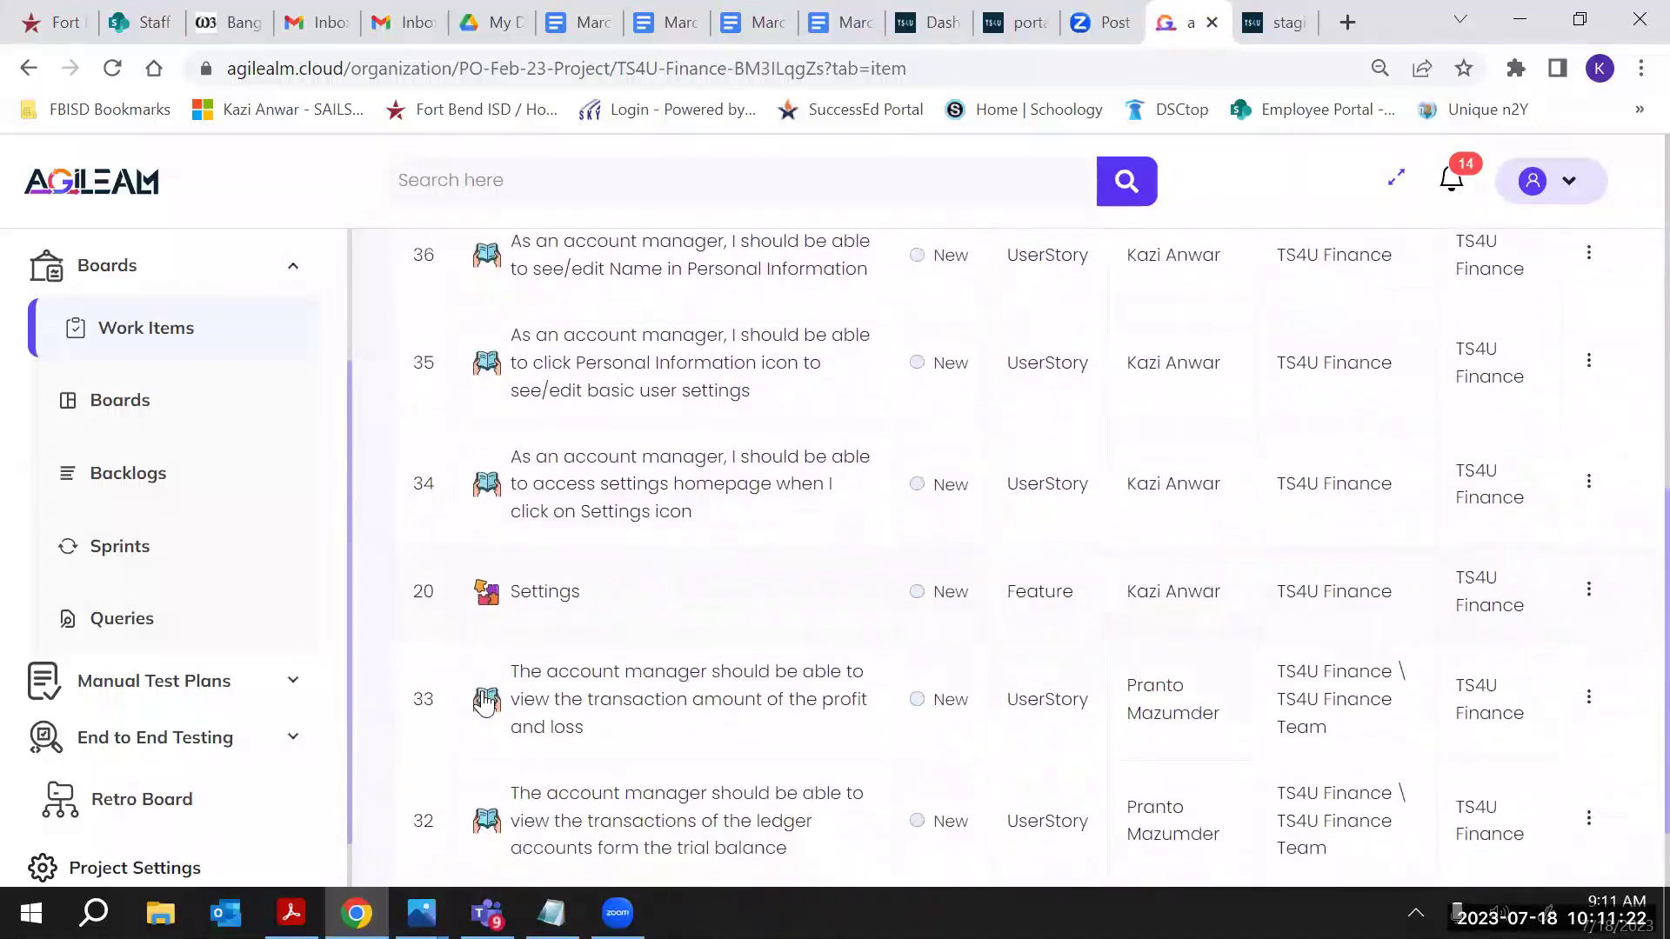
scroll(485, 703, "down", 3)
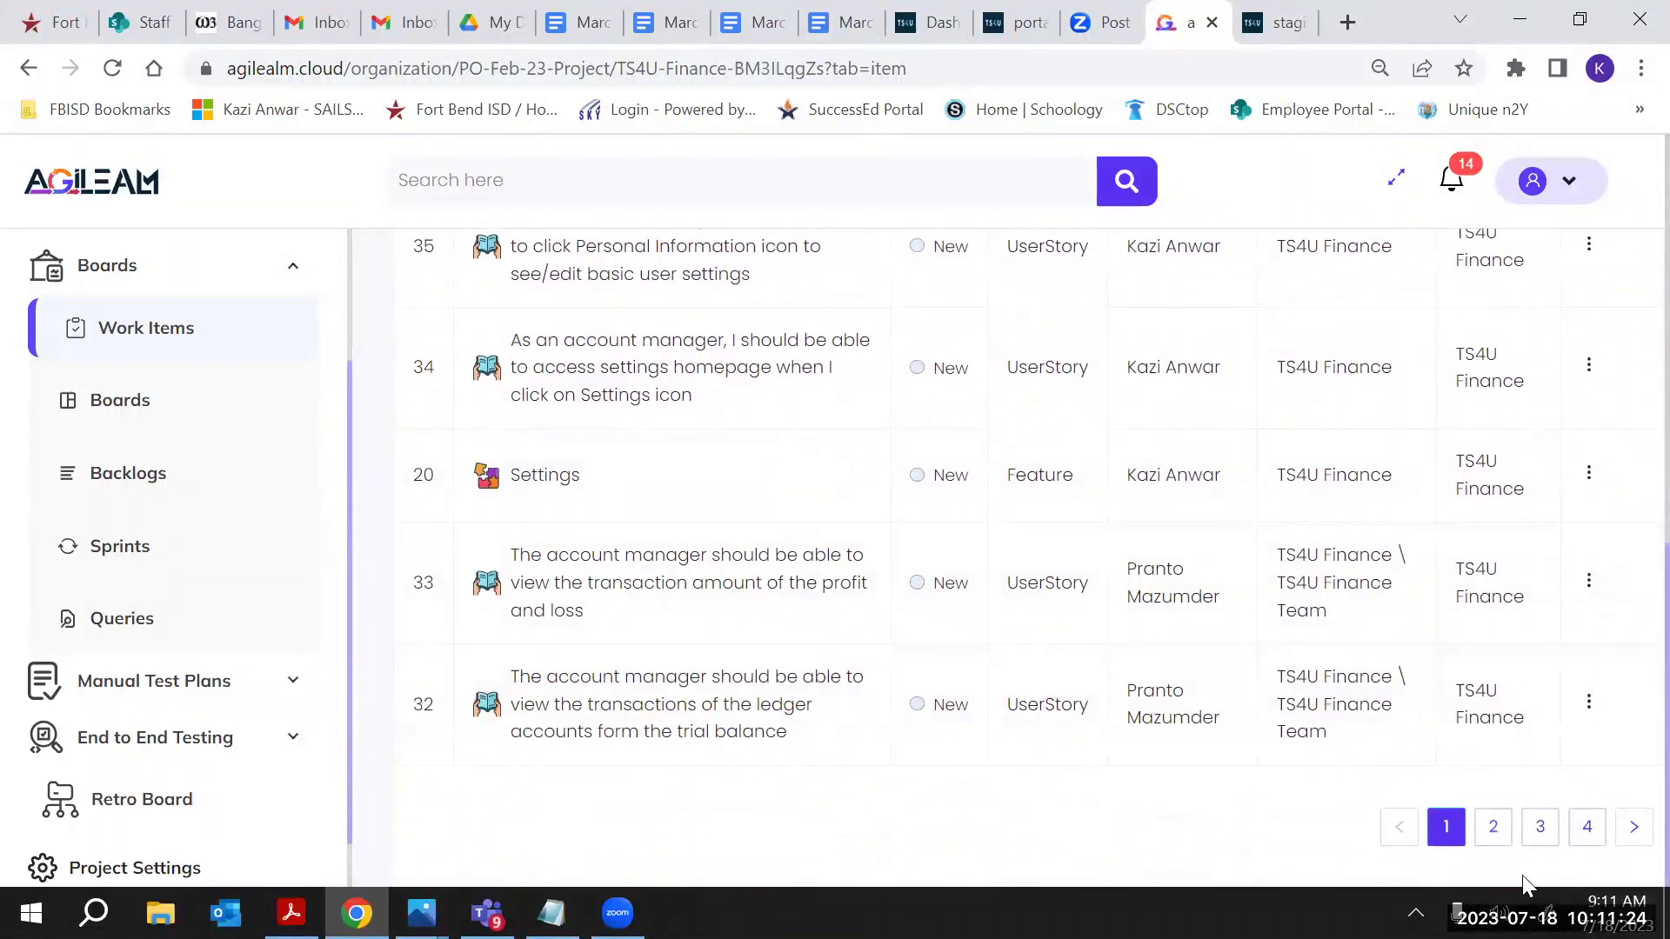
Browse the second page of TS4U Finance work items
left_click(1493, 827)
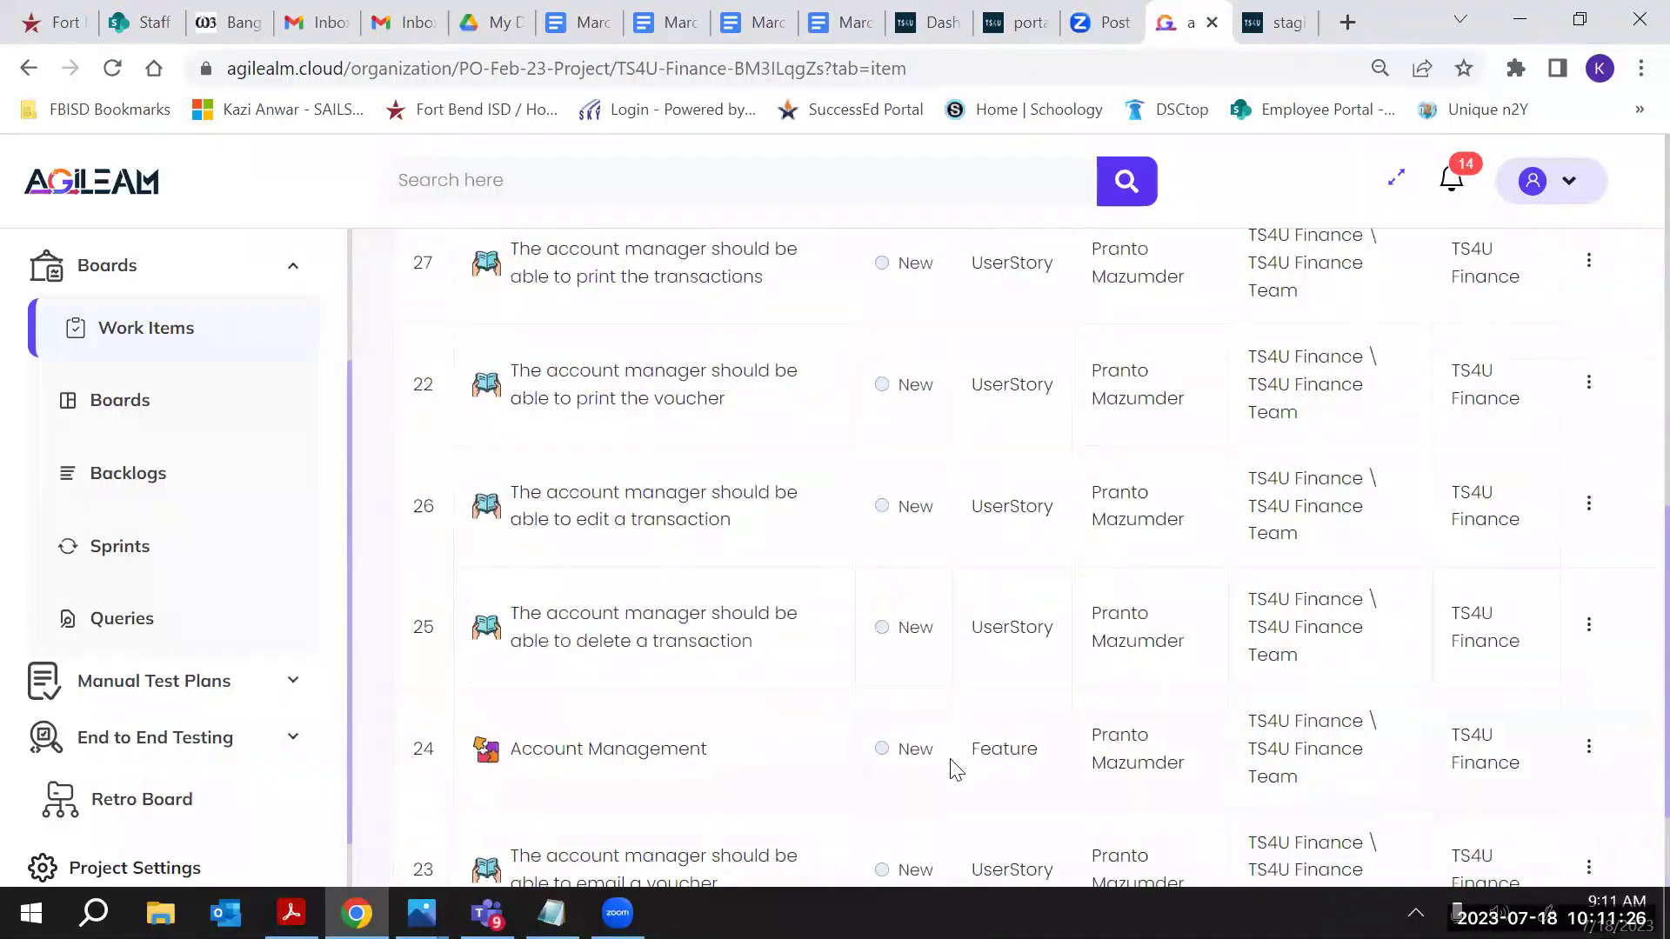
scroll(957, 770, "up", 10)
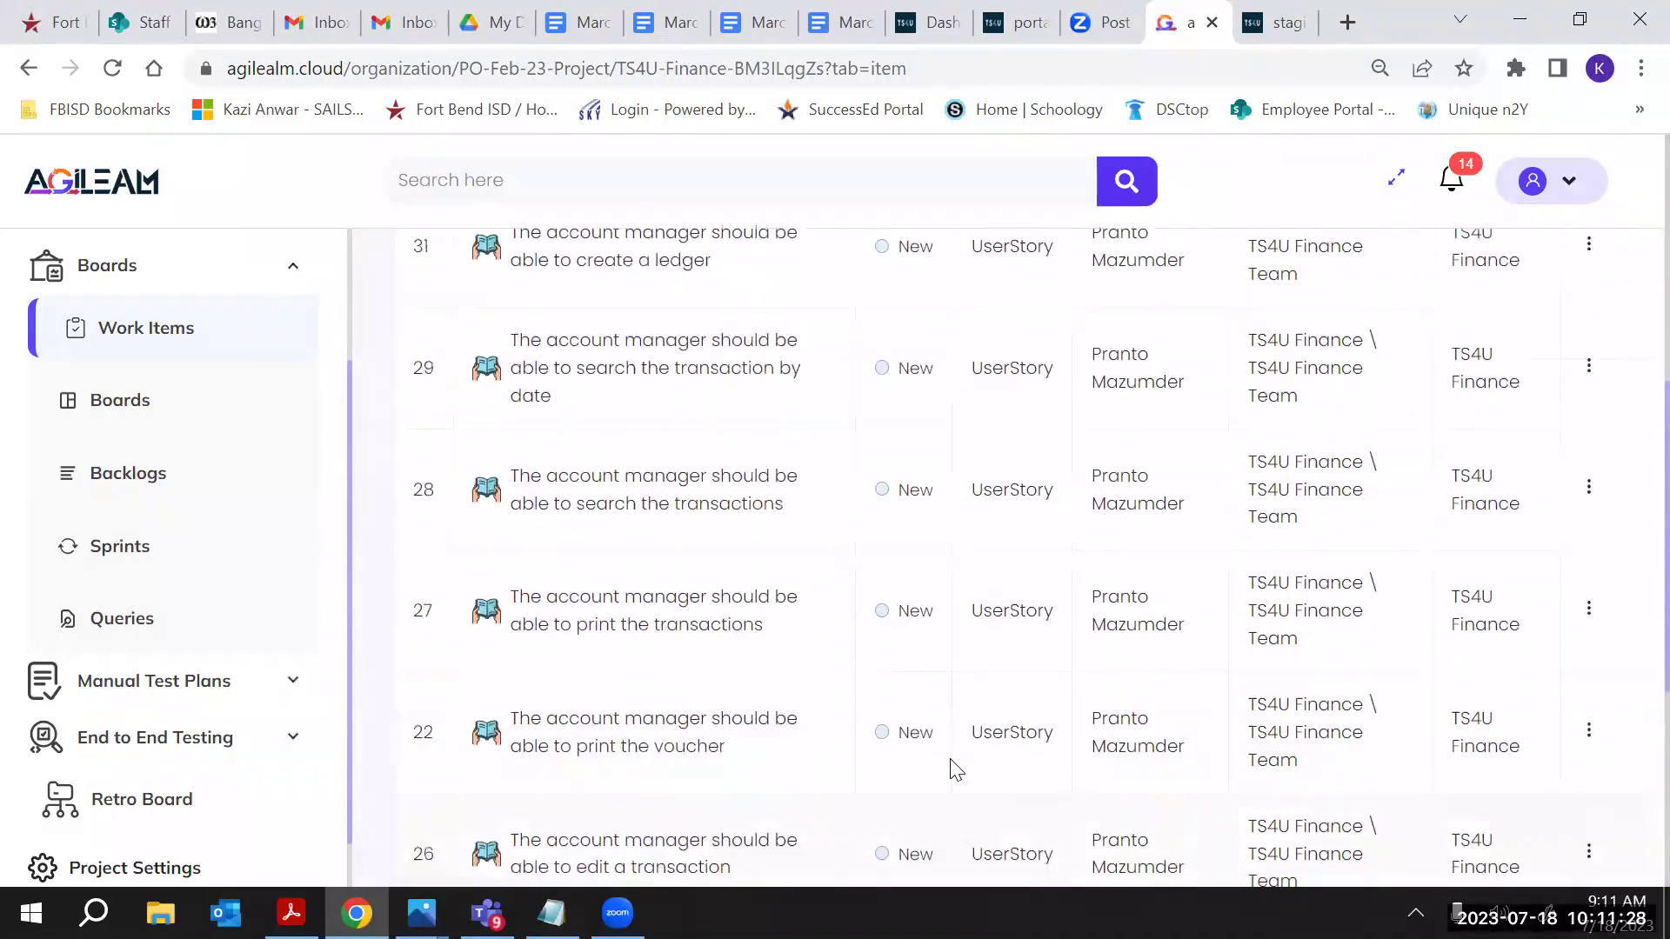
scroll(956, 770, "up", 2)
scroll(957, 770, "down", 4)
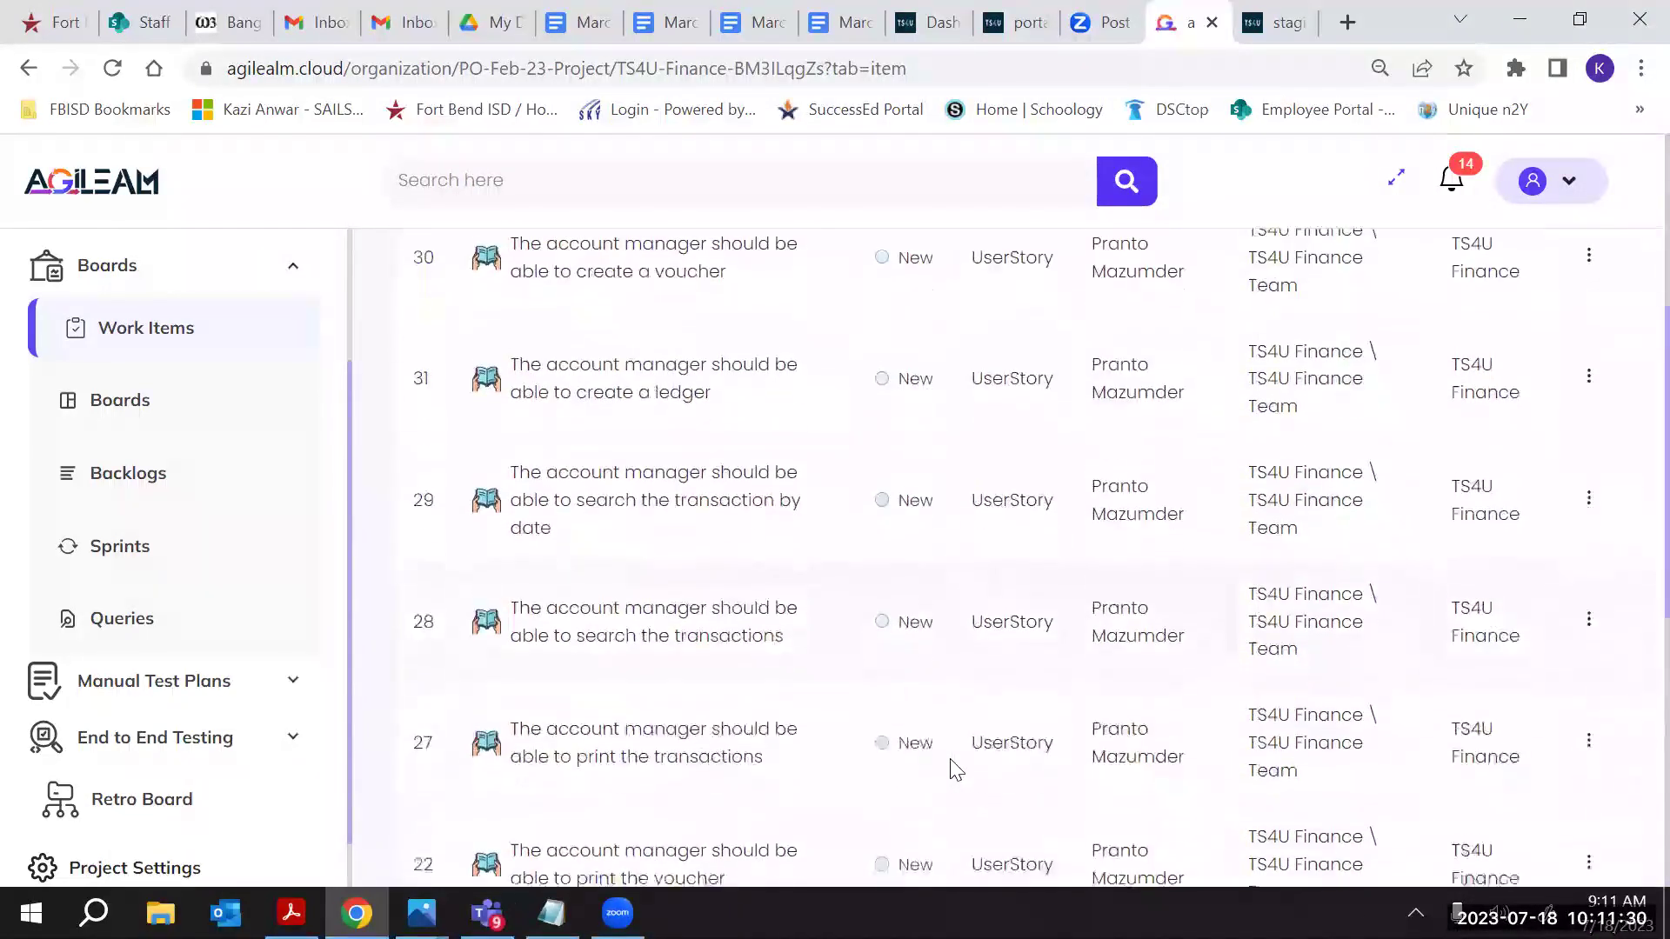
scroll(957, 770, "down", 3)
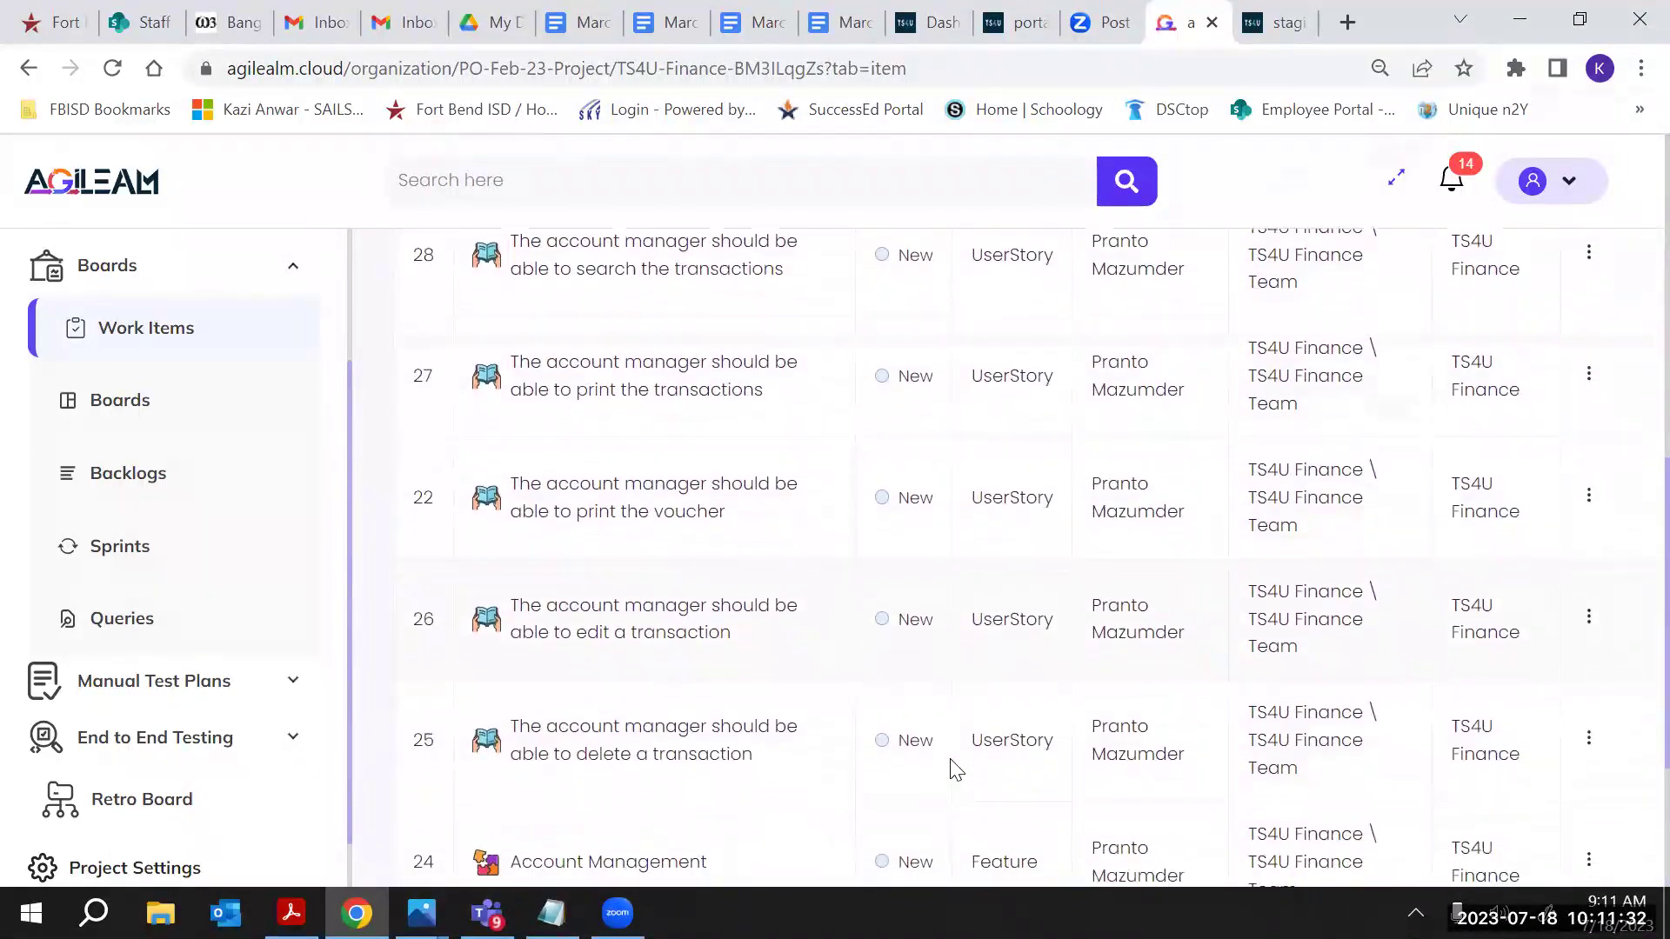
scroll(956, 769, "down", 4)
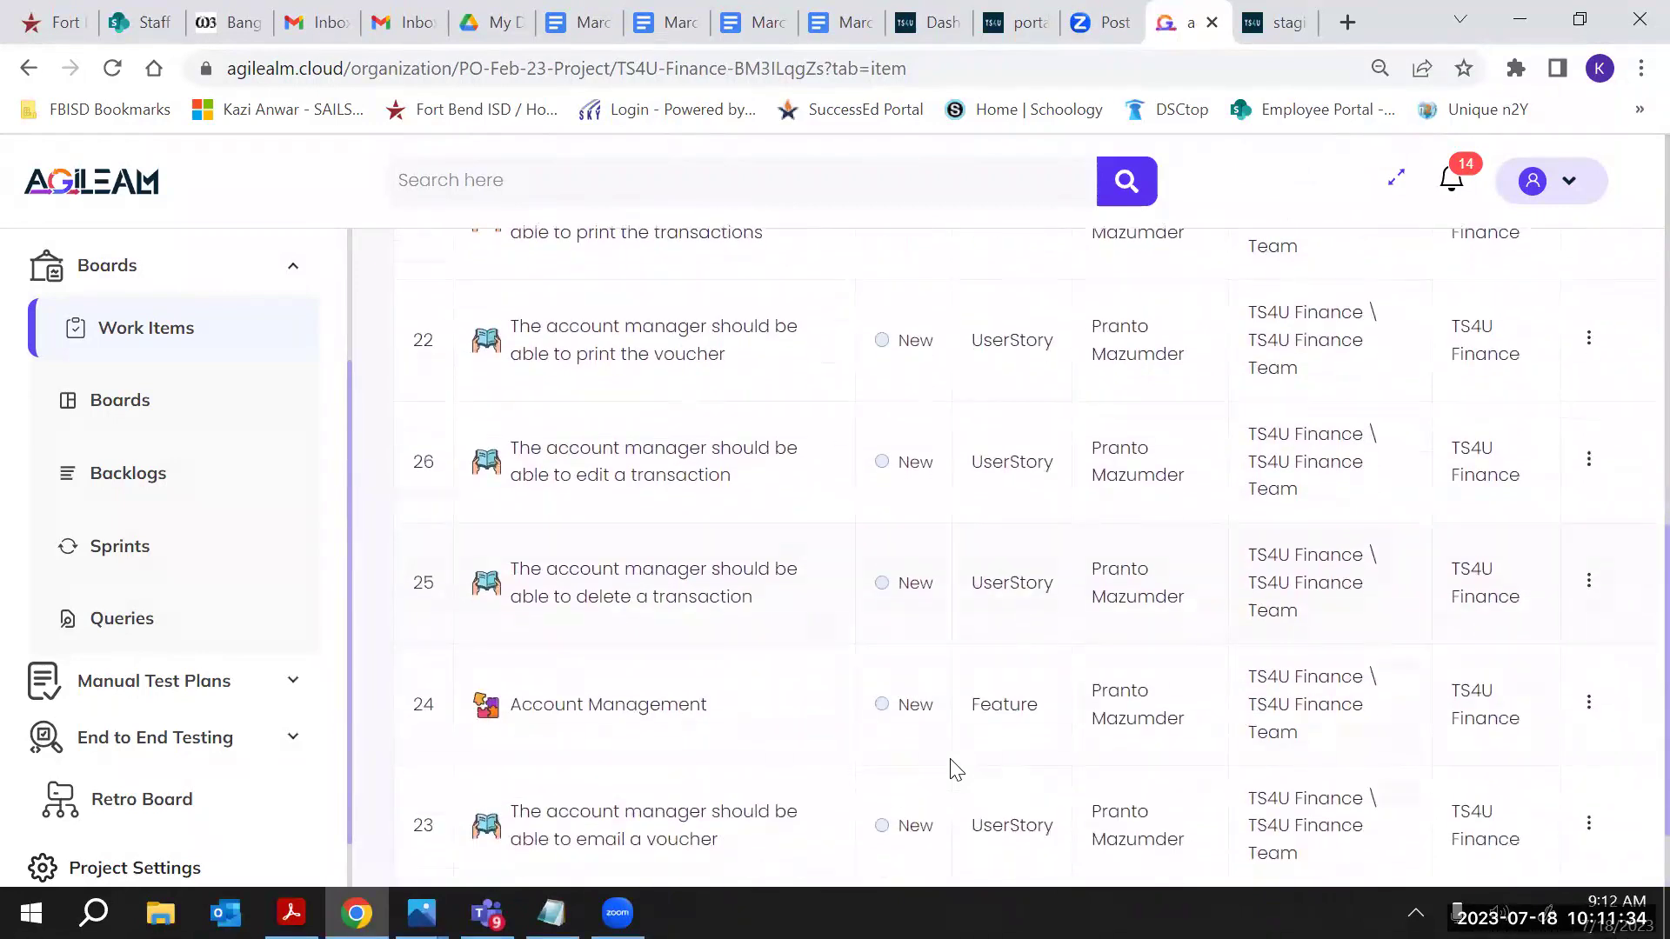
scroll(956, 769, "down", 1)
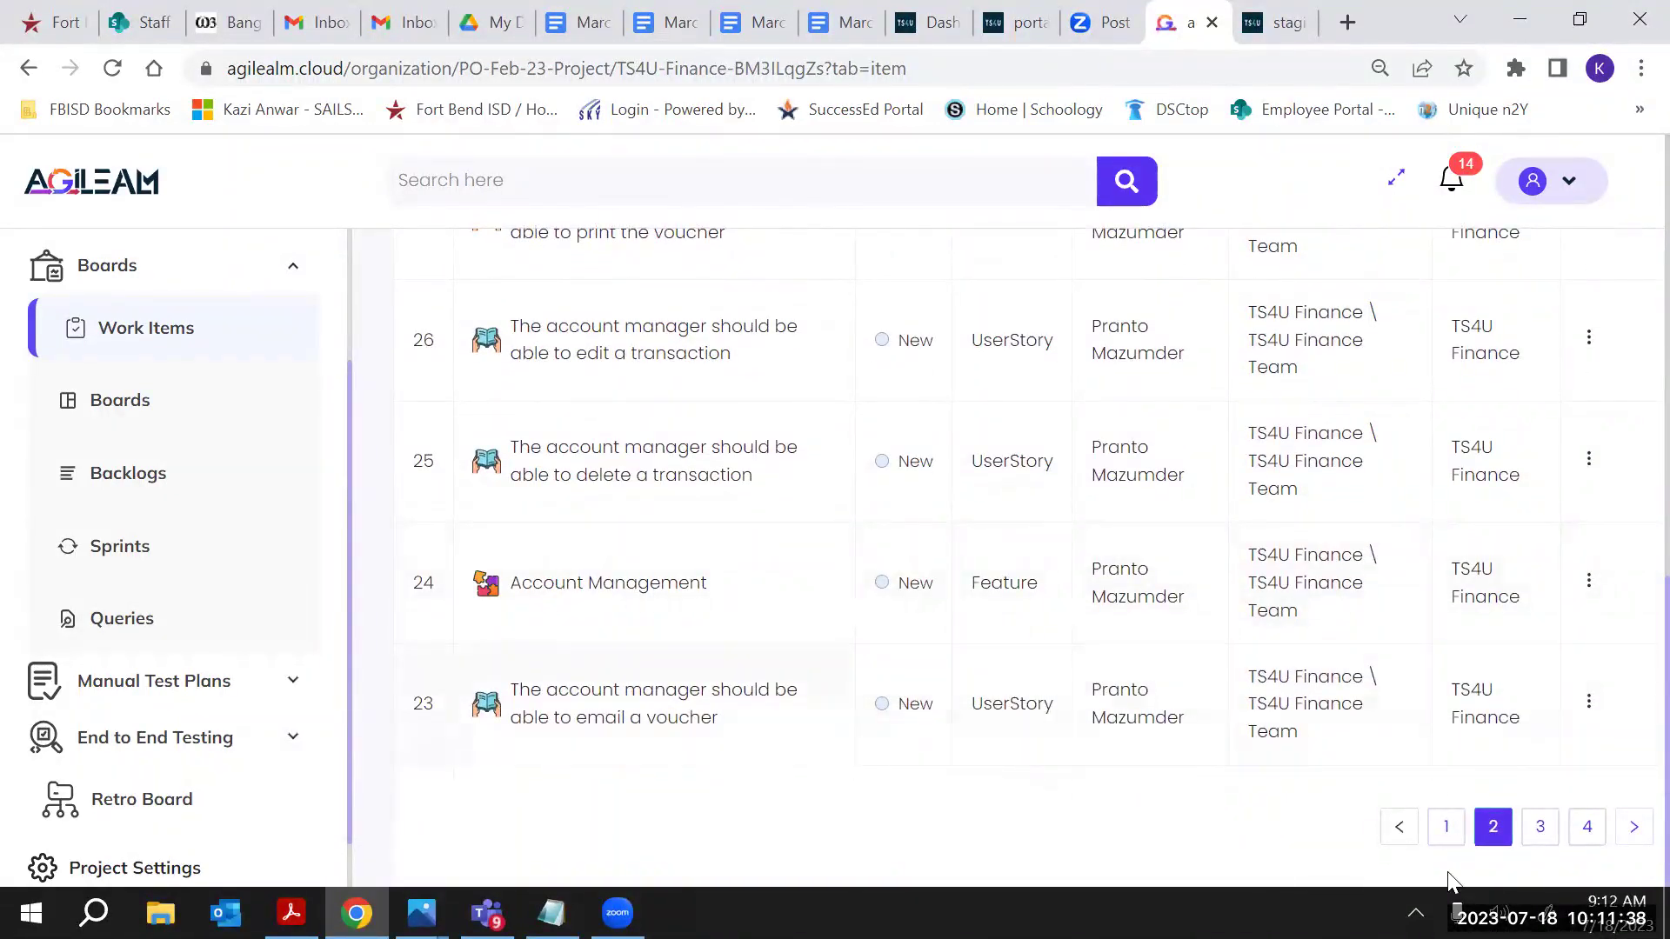
Review the third page of work items, then return to page 2
left_click(1540, 828)
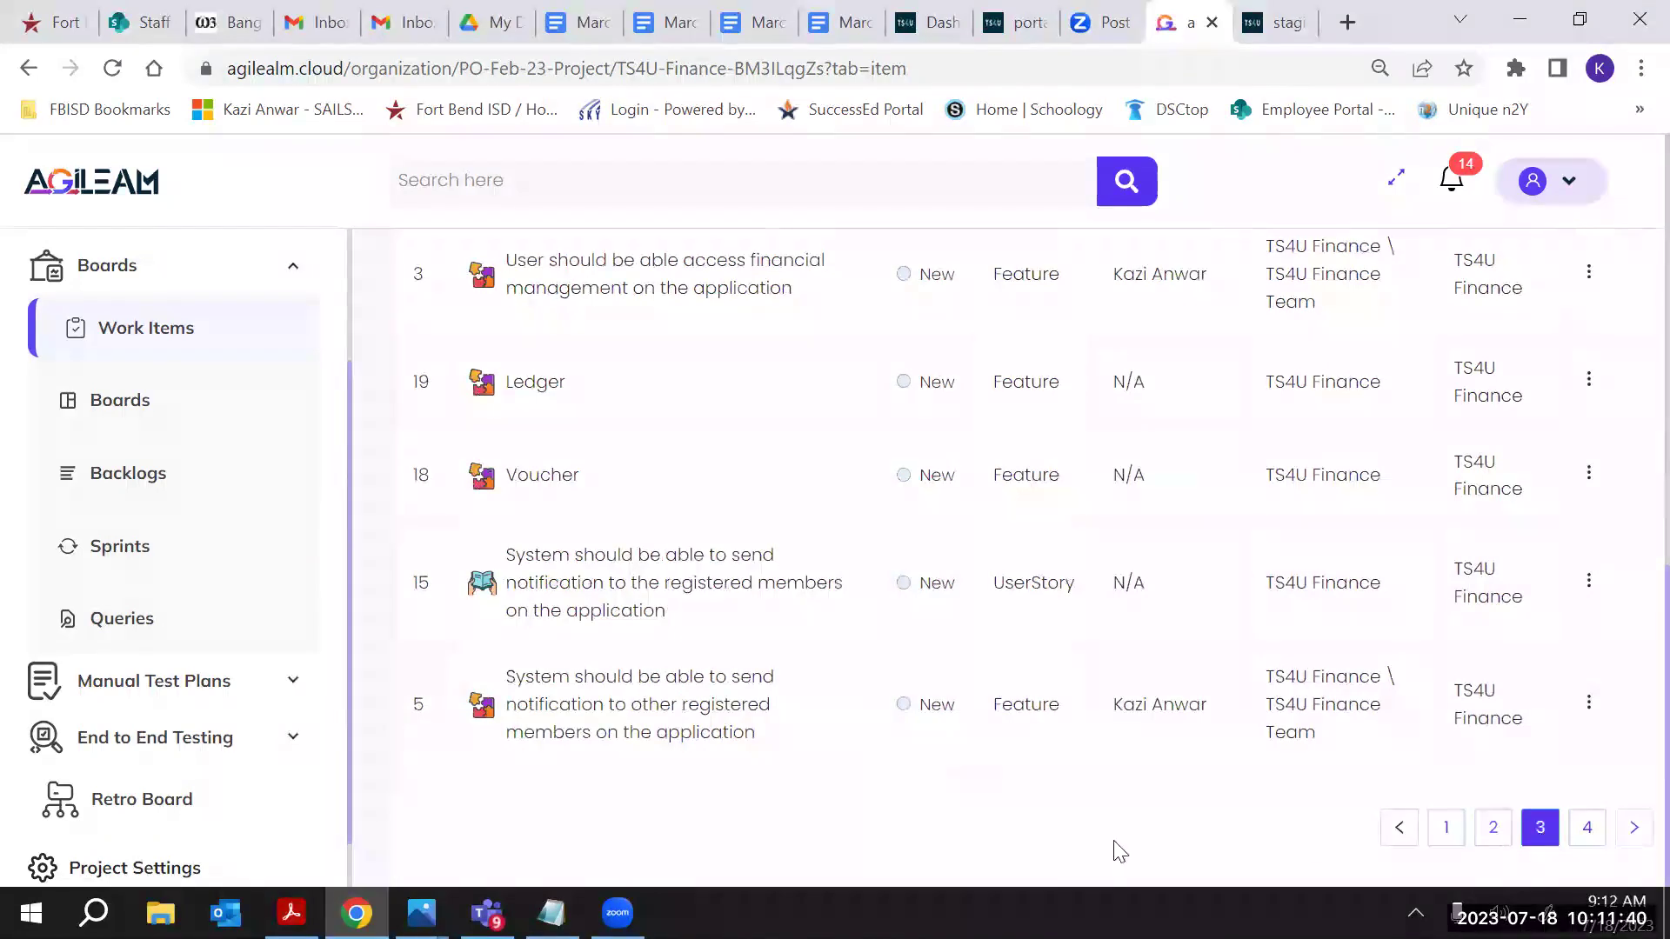
scroll(1114, 853, "up", 4)
scroll(1119, 851, "down", 2)
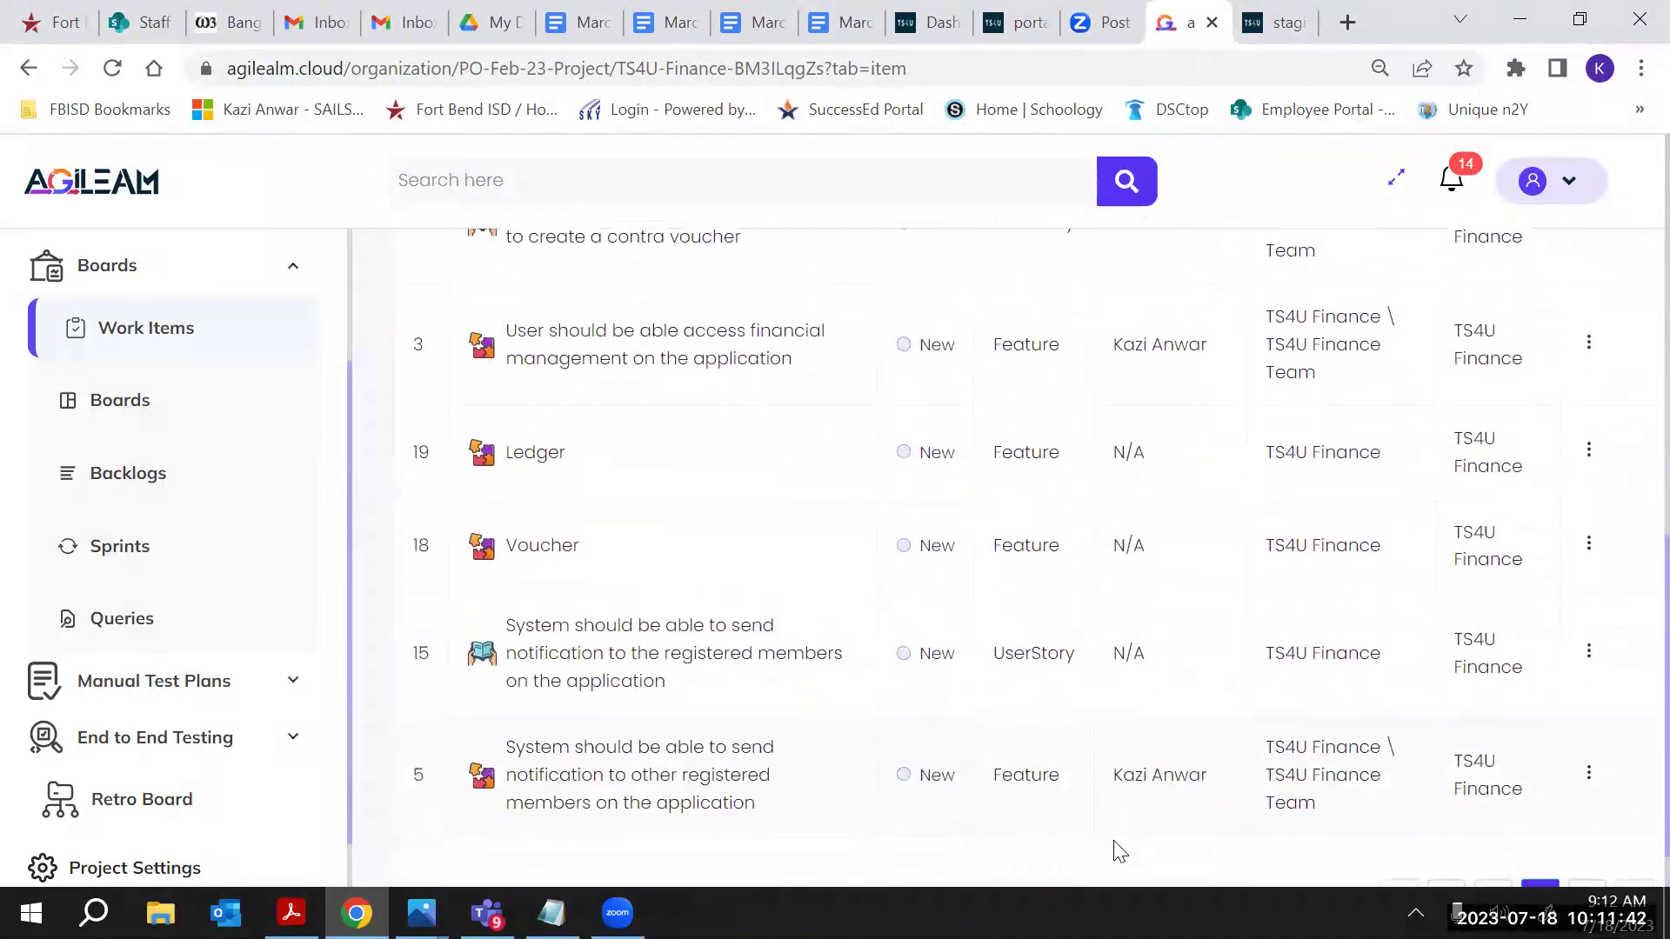
scroll(1119, 852, "up", 7)
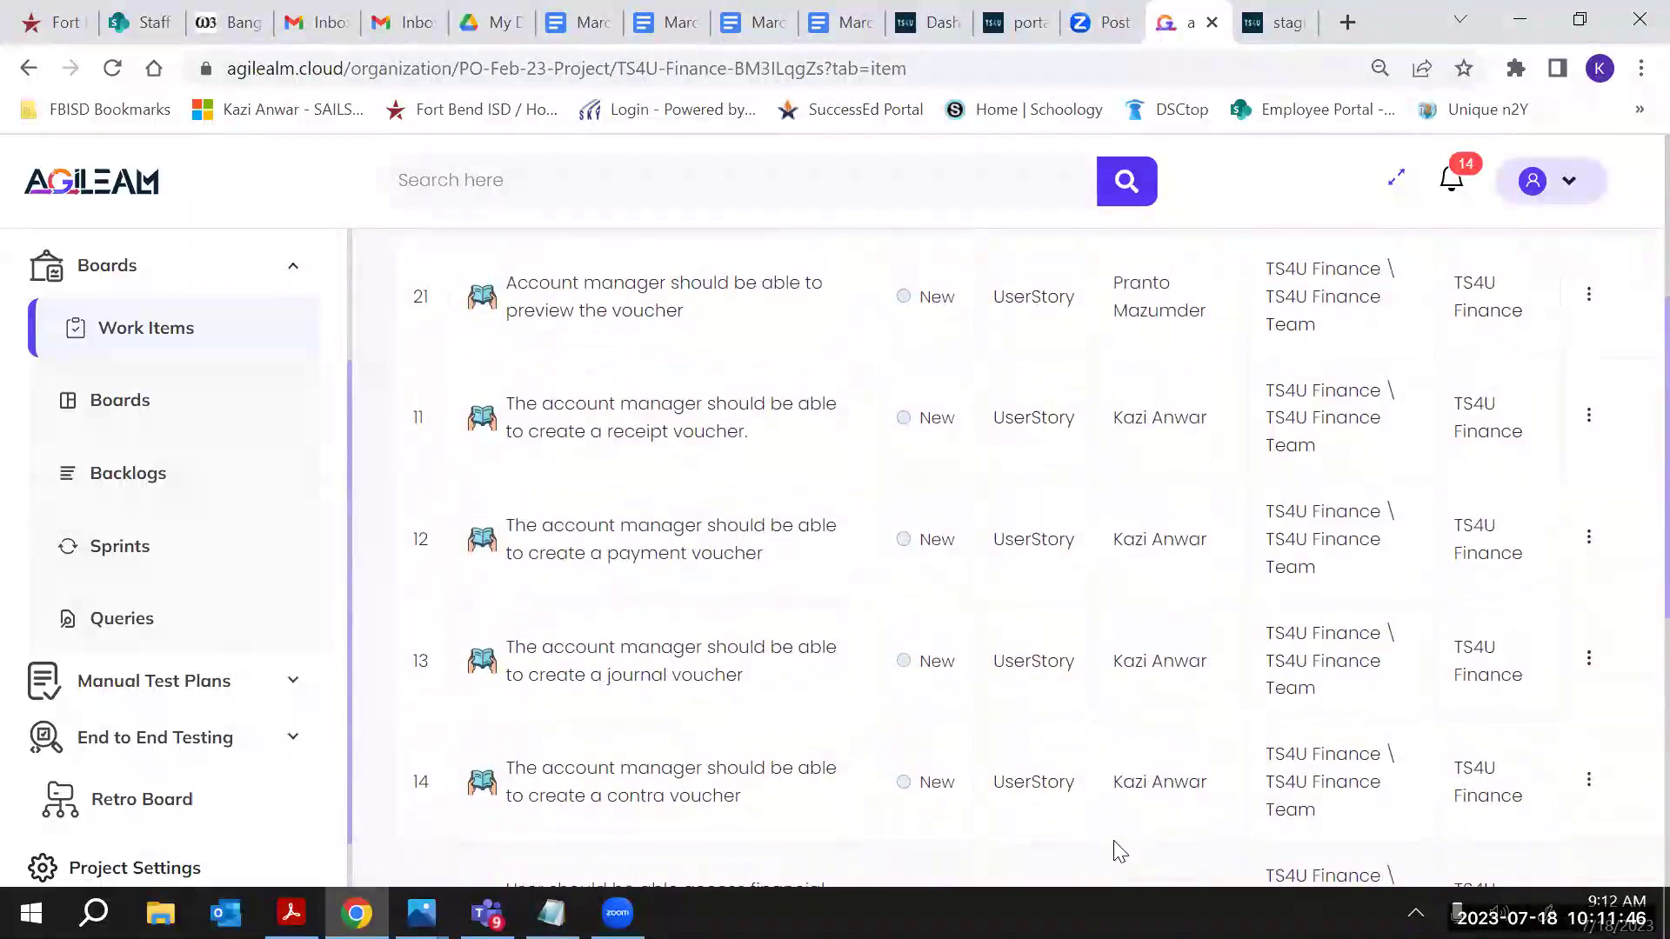
scroll(1119, 848, "up", 2)
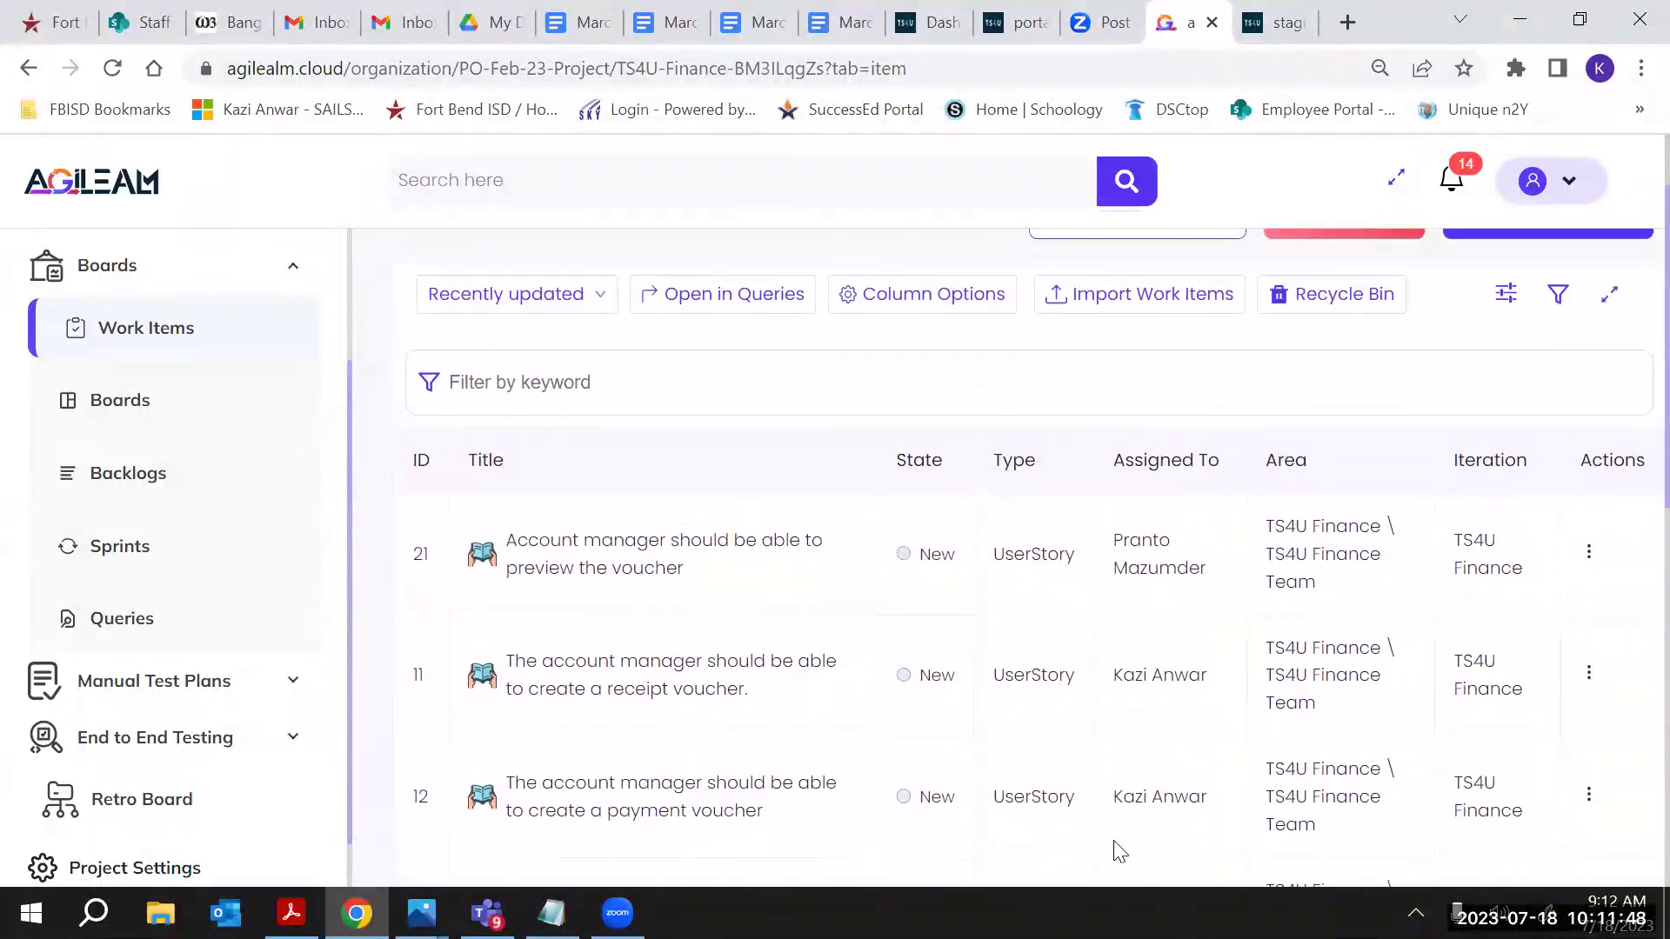
scroll(1117, 848, "down", 7)
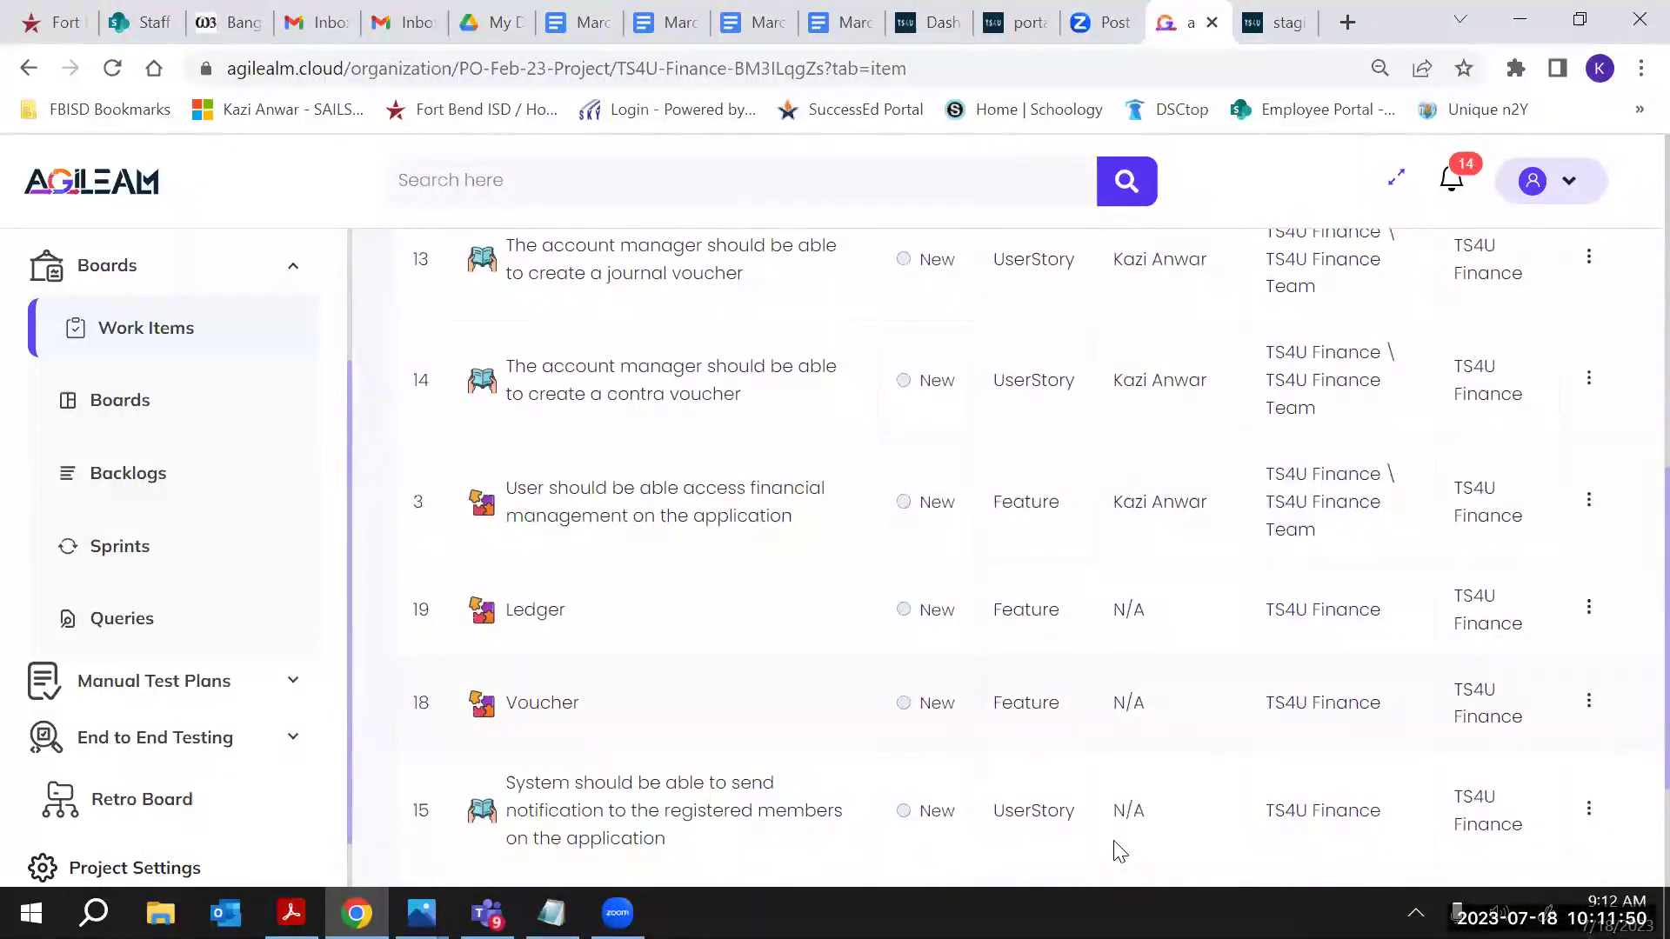
scroll(1119, 851, "down", 2)
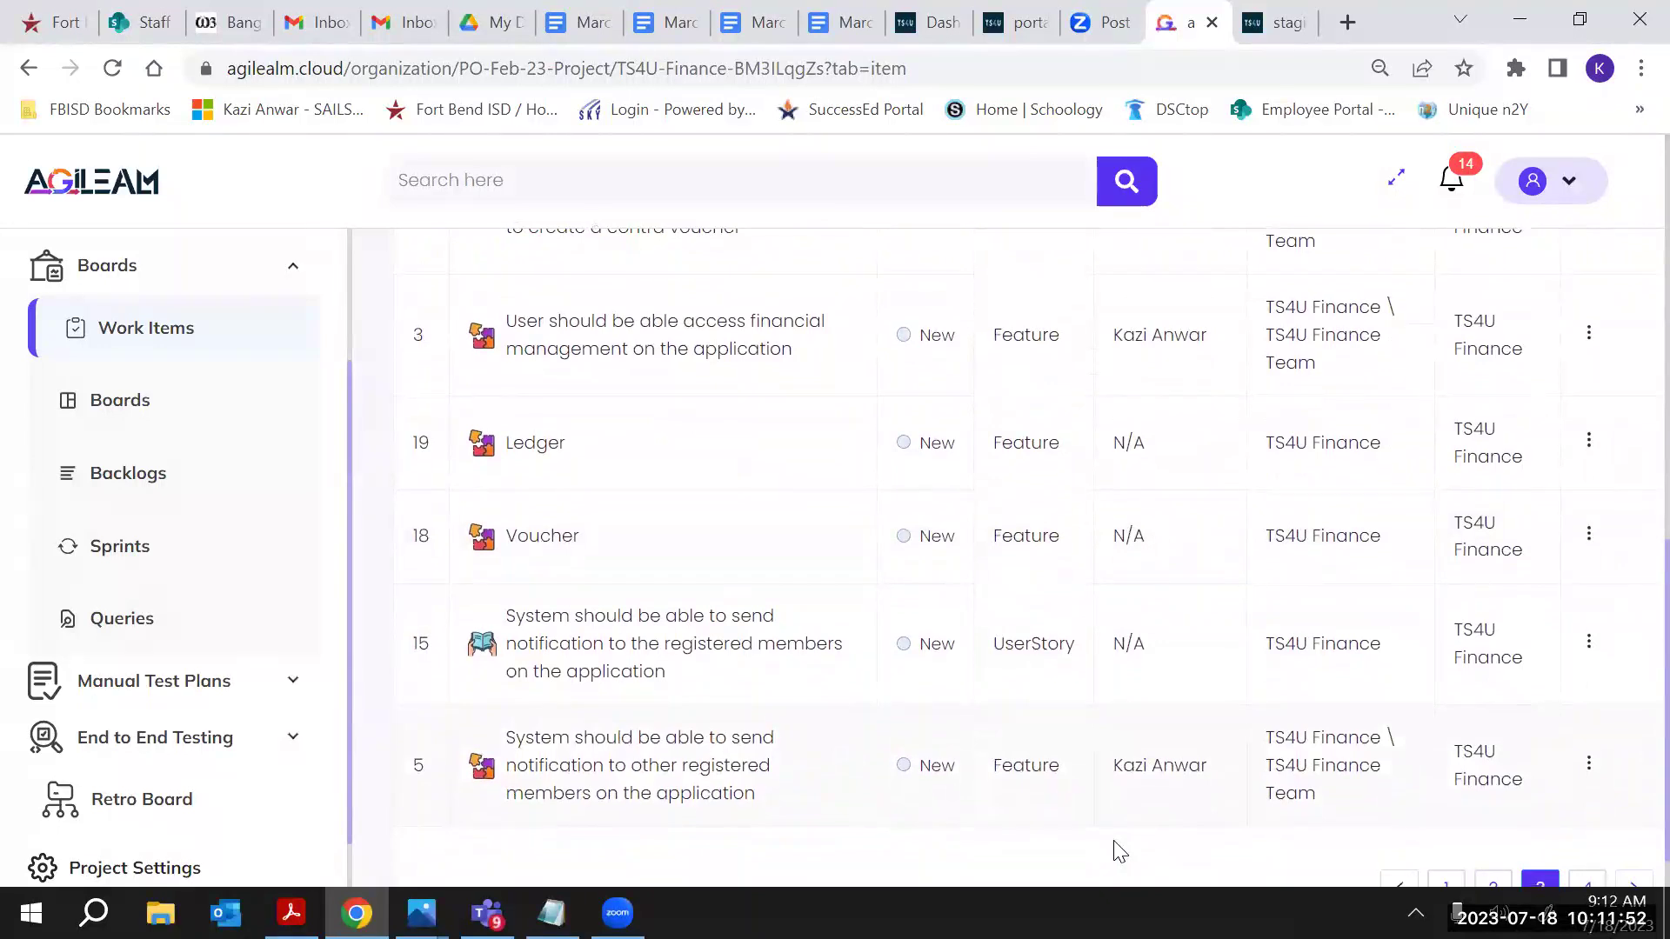
scroll(1119, 851, "down", 1)
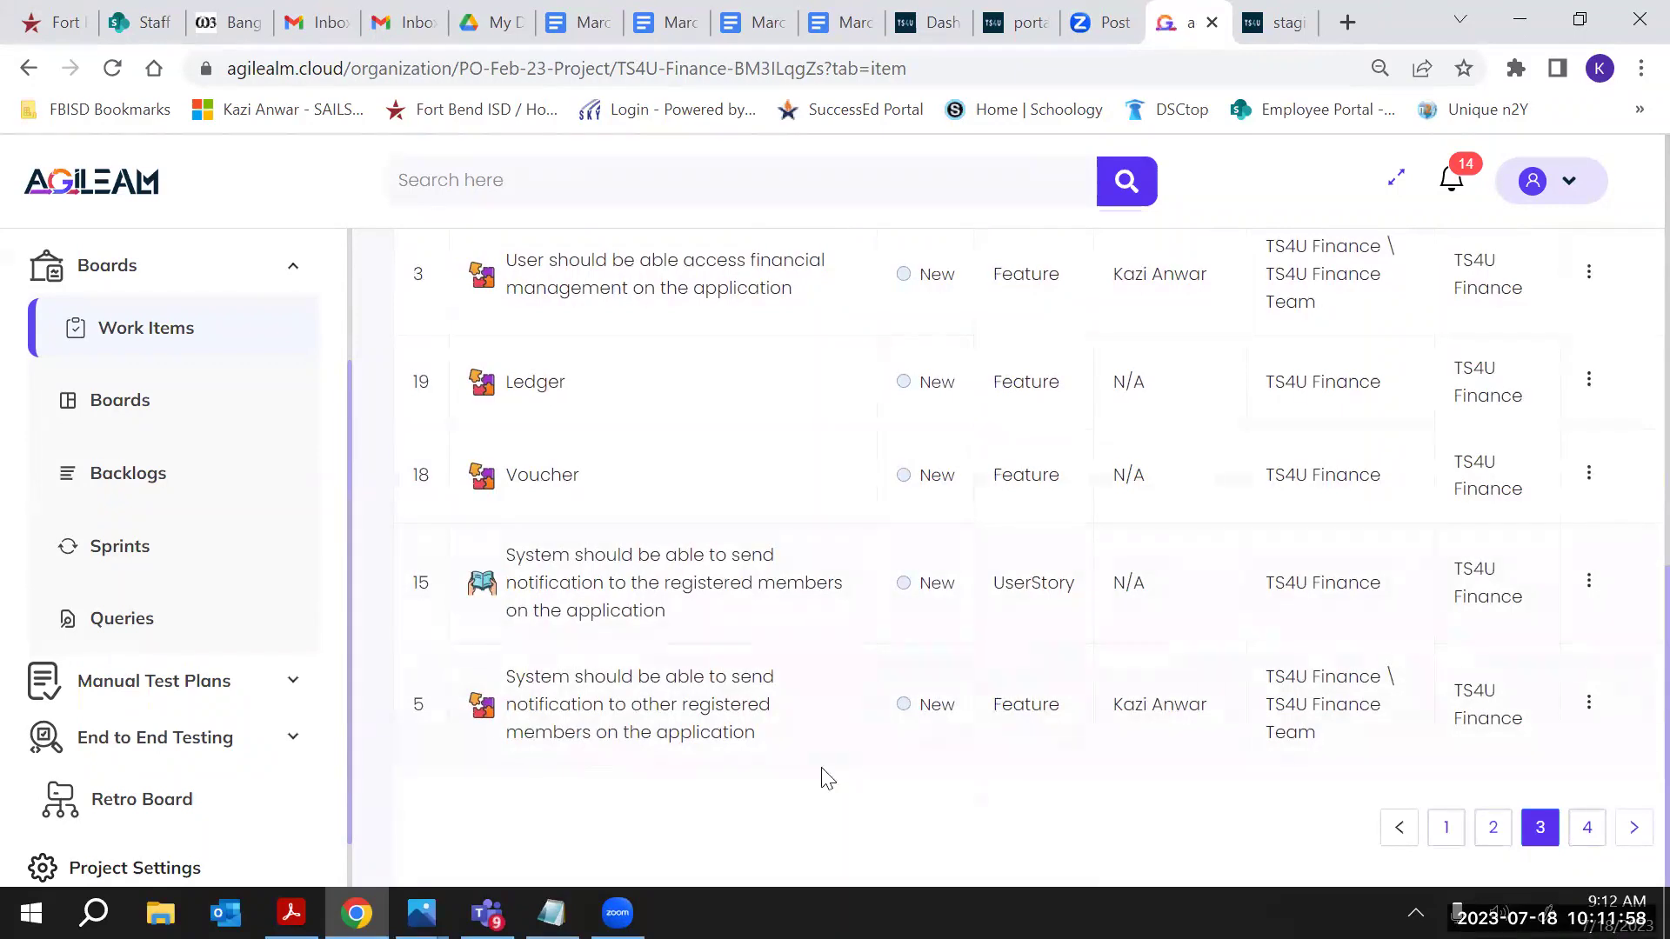
left_click(1493, 827)
scroll(1104, 765, "up", 9)
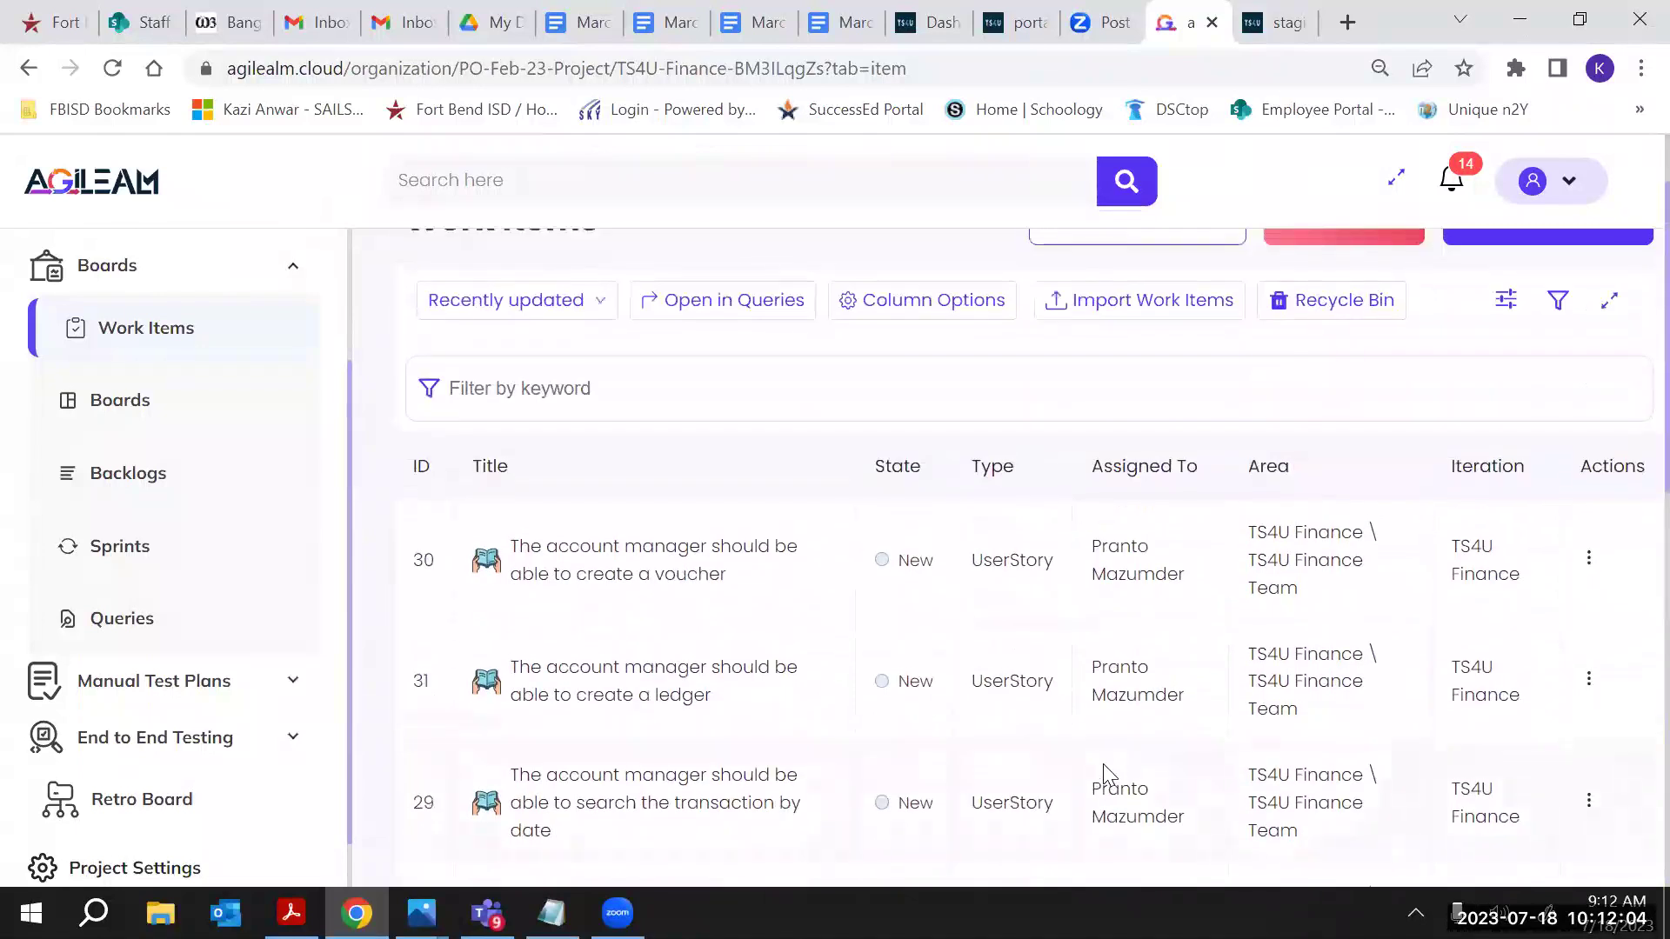
scroll(1105, 766, "down", 10)
Go to page 1 of work items, showing story #39, feature #16 Notification and stories #38–#35
left_click(1449, 873)
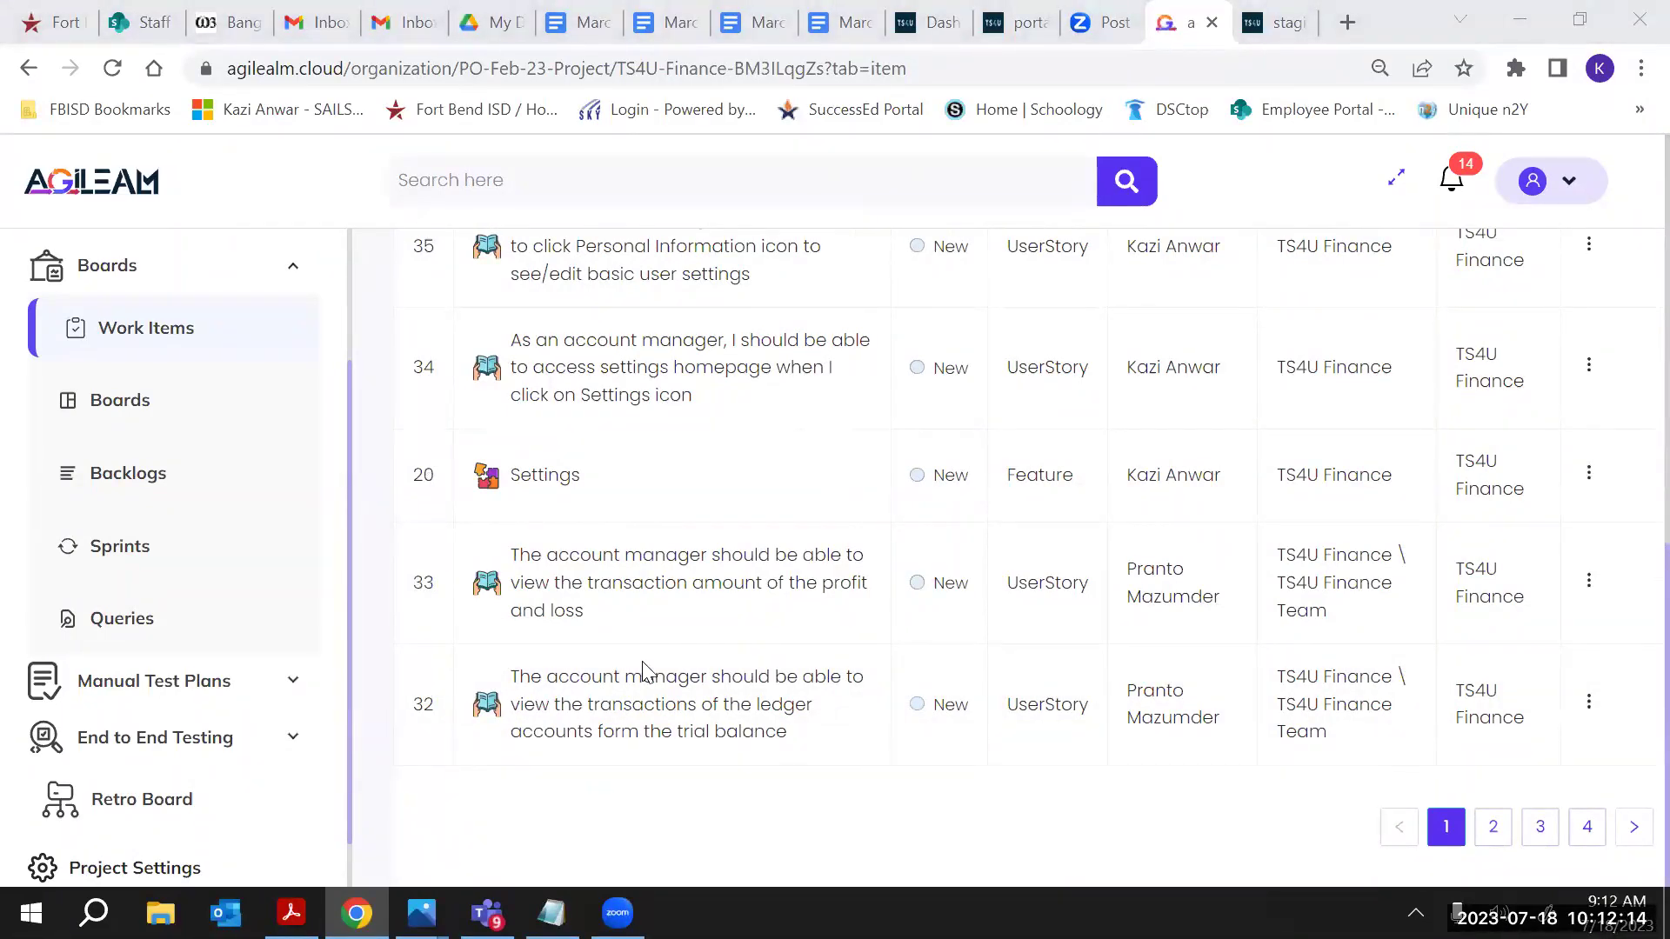
scroll(692, 581, "up", 5)
scroll(691, 581, "up", 3)
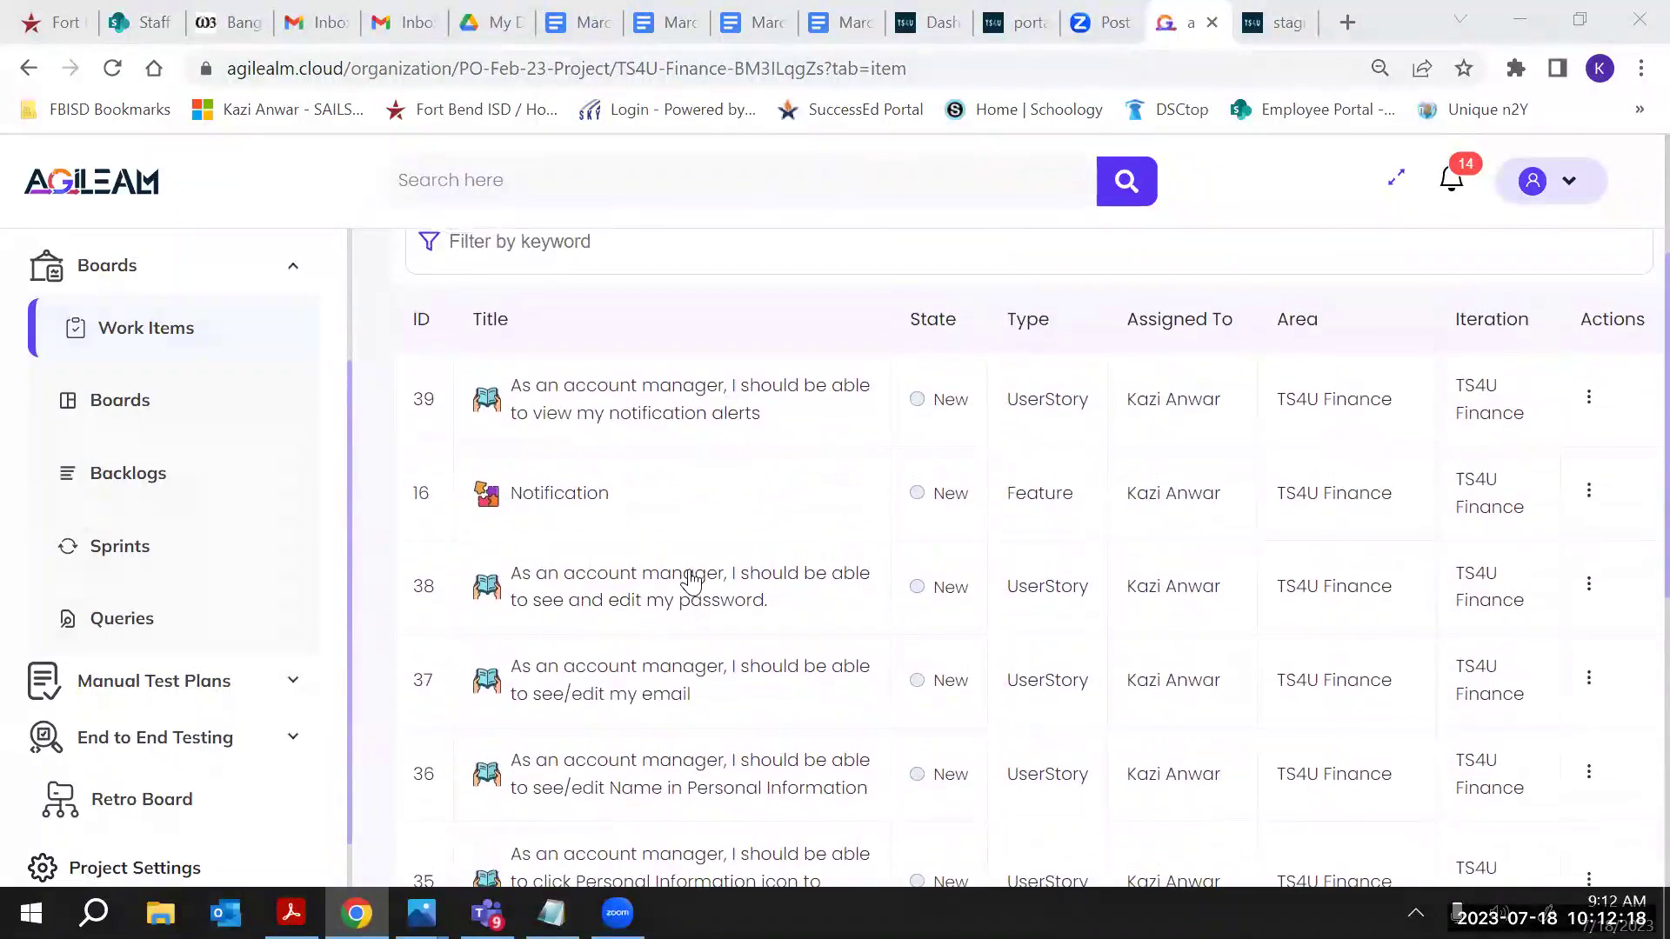
scroll(691, 581, "down", 1)
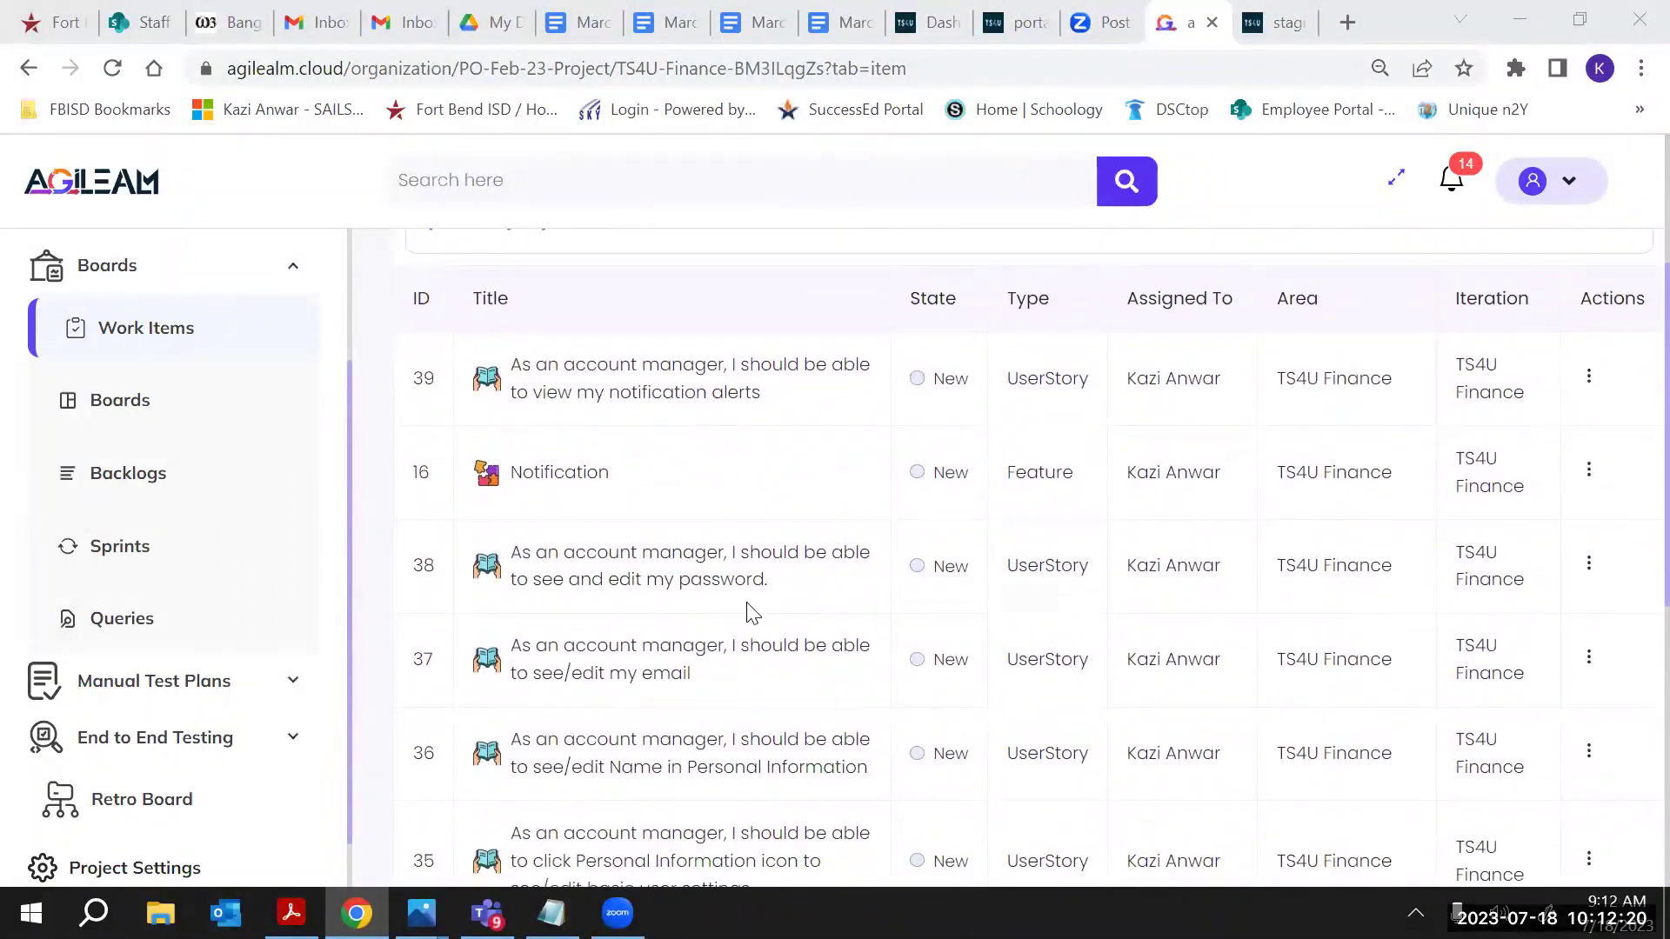
scroll(753, 613, "down", 1)
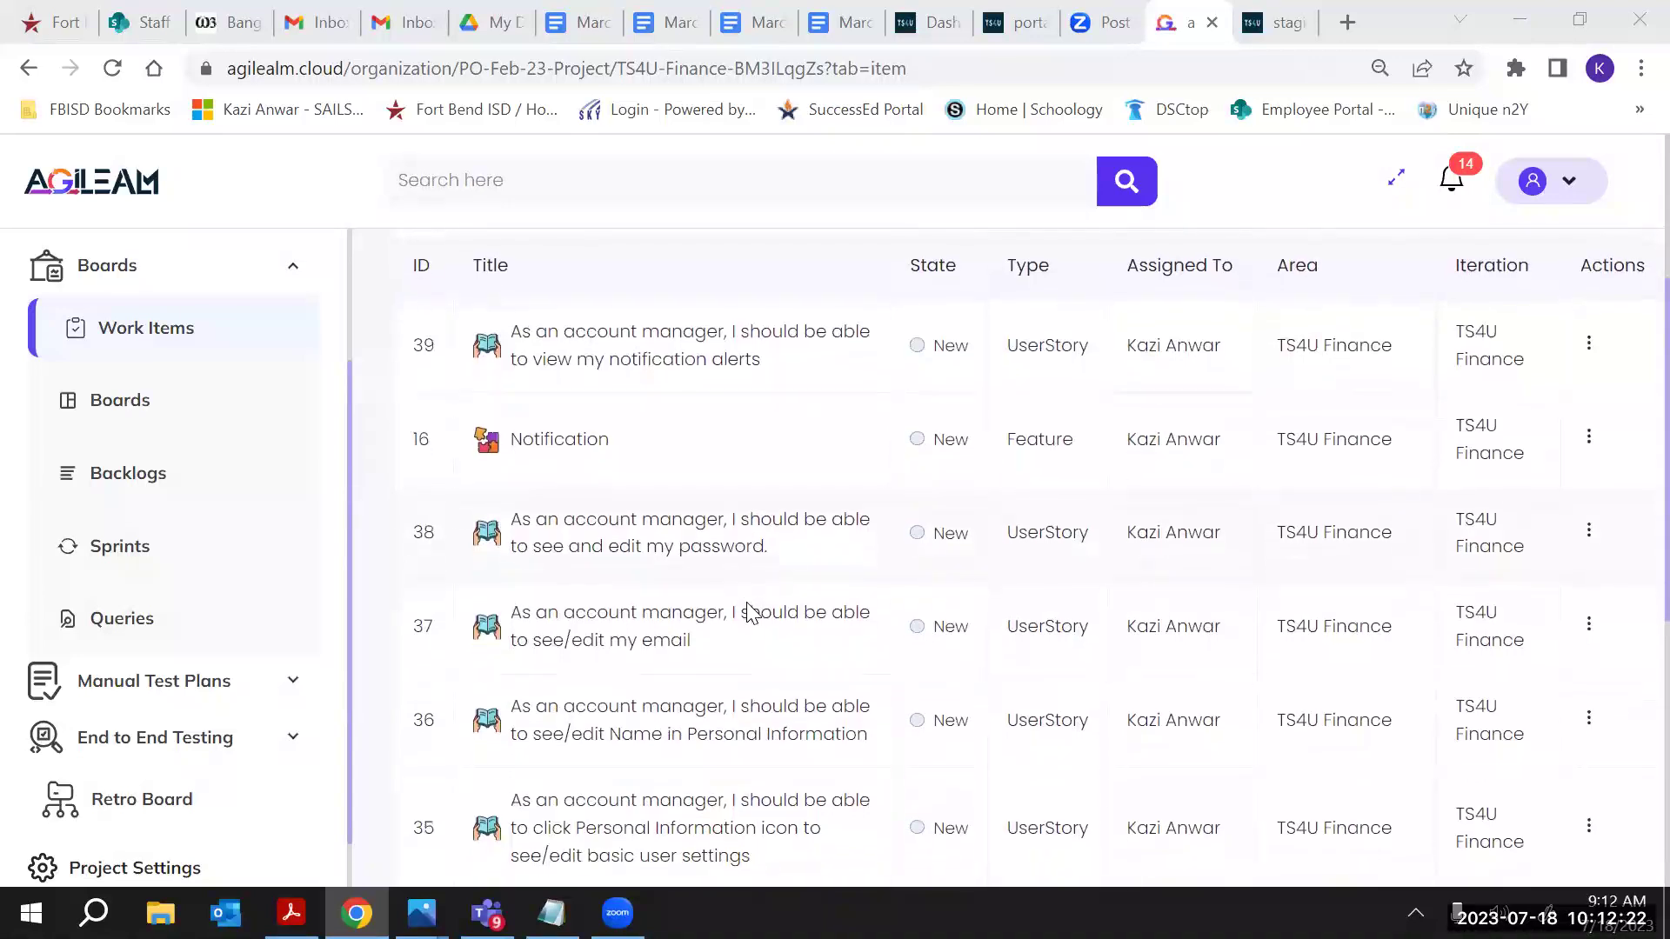
Open feature #16 Notification and view its single child story about viewing notification alerts
left_click(564, 446)
scroll(804, 633, "down", 3)
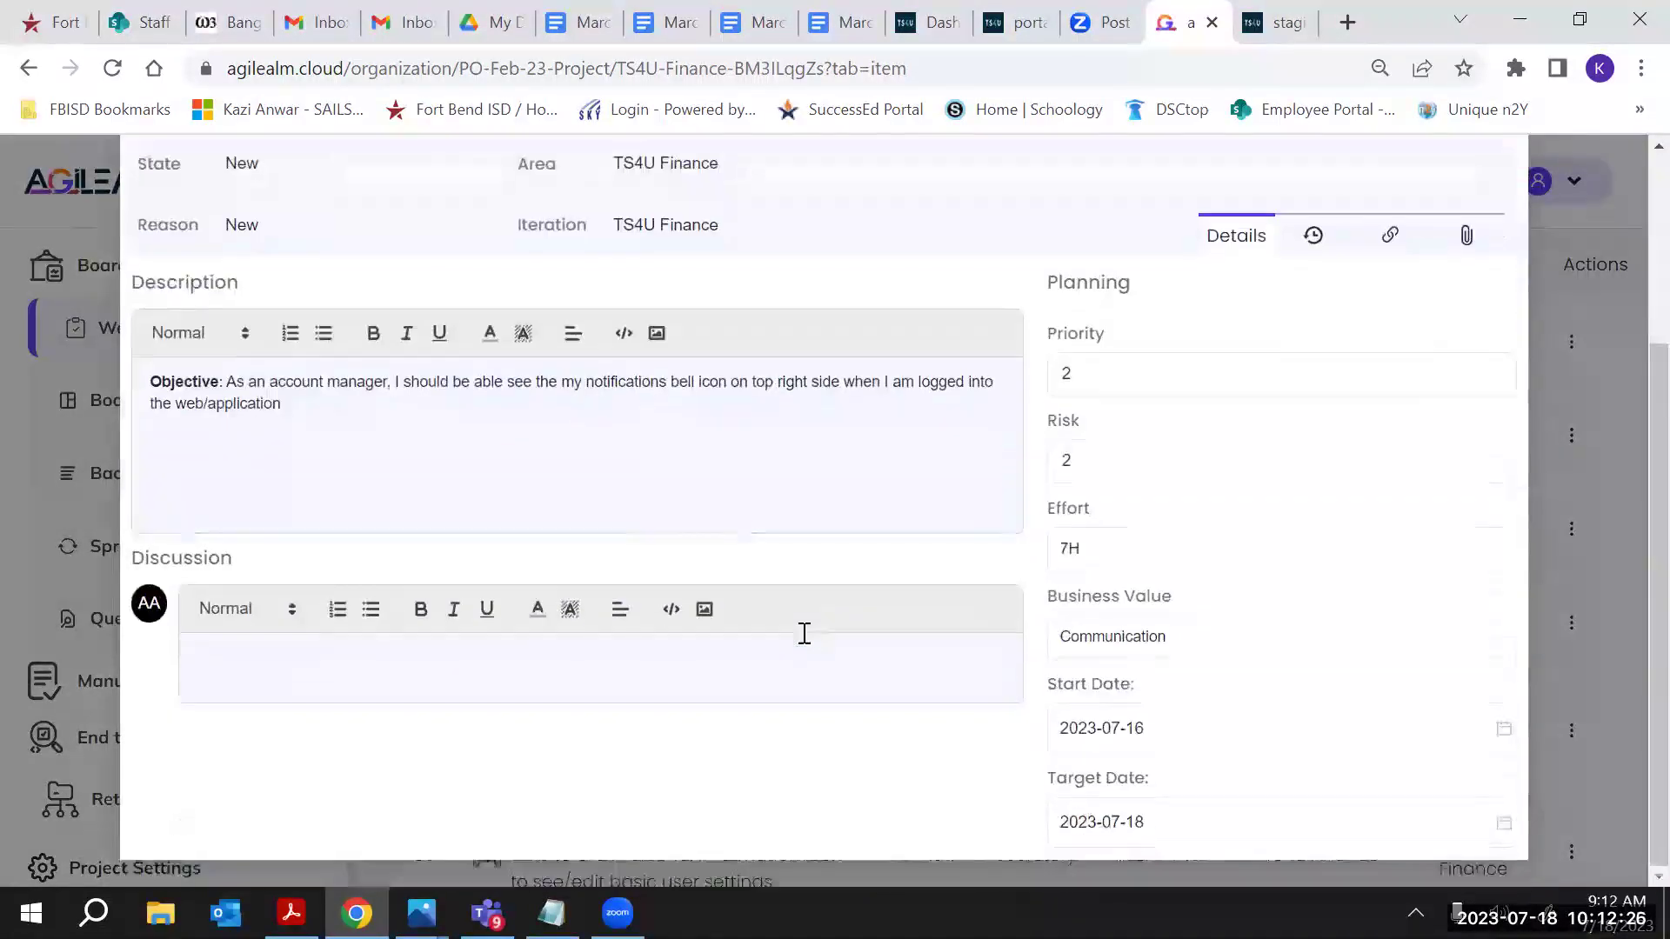
scroll(804, 633, "up", 1)
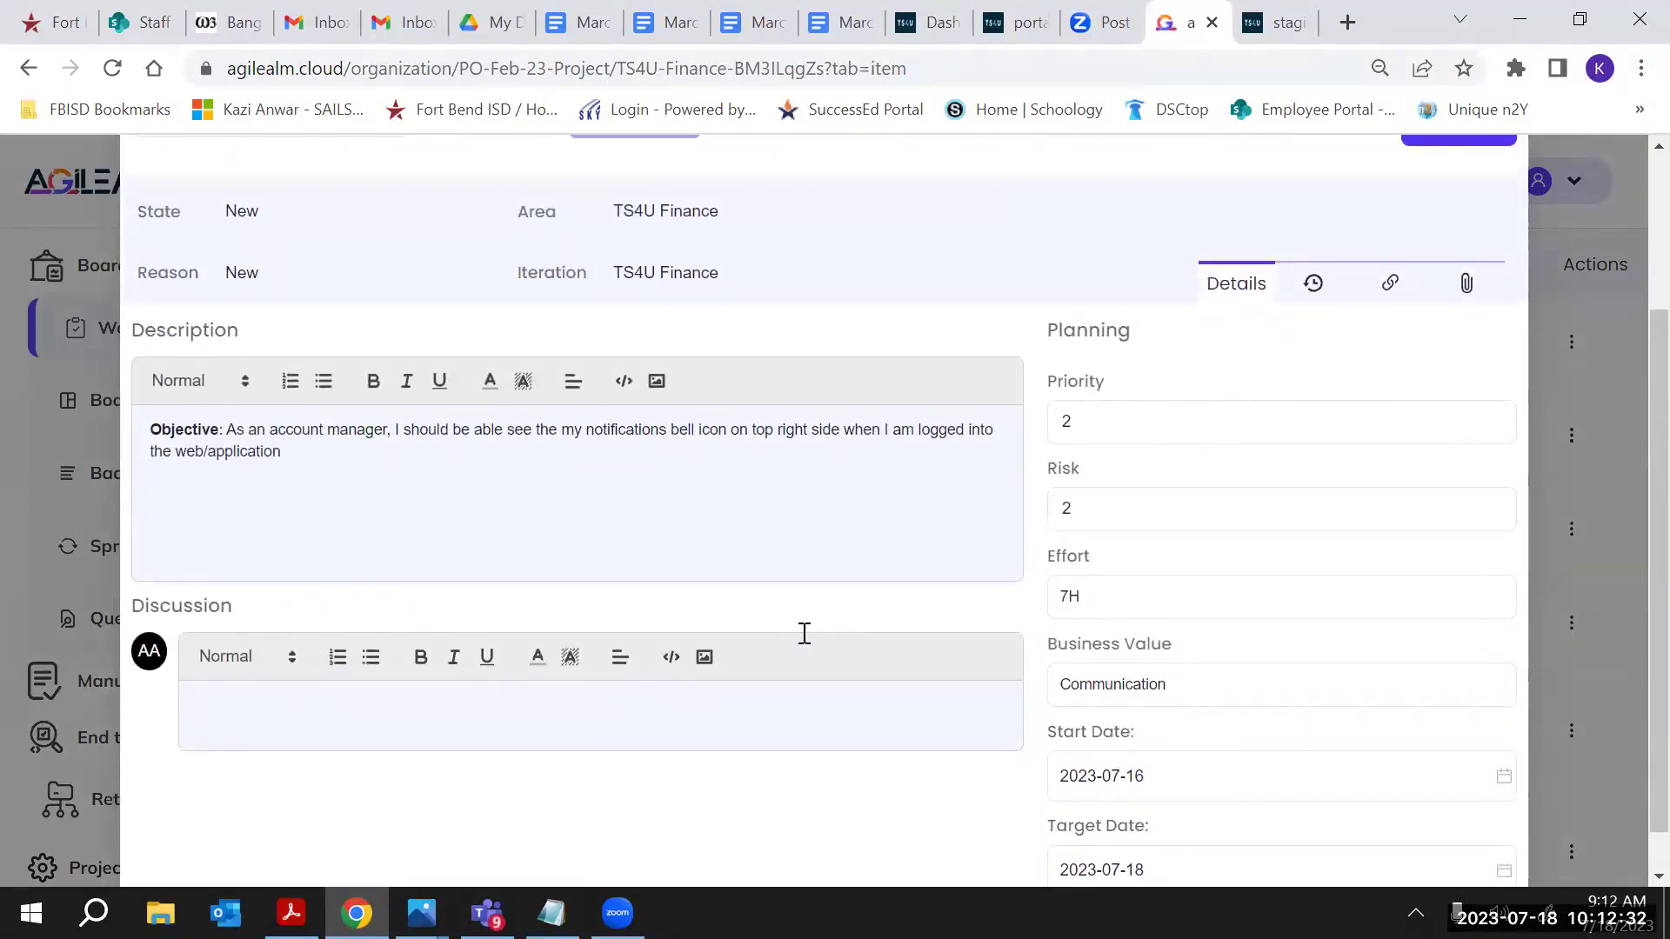
scroll(804, 633, "up", 2)
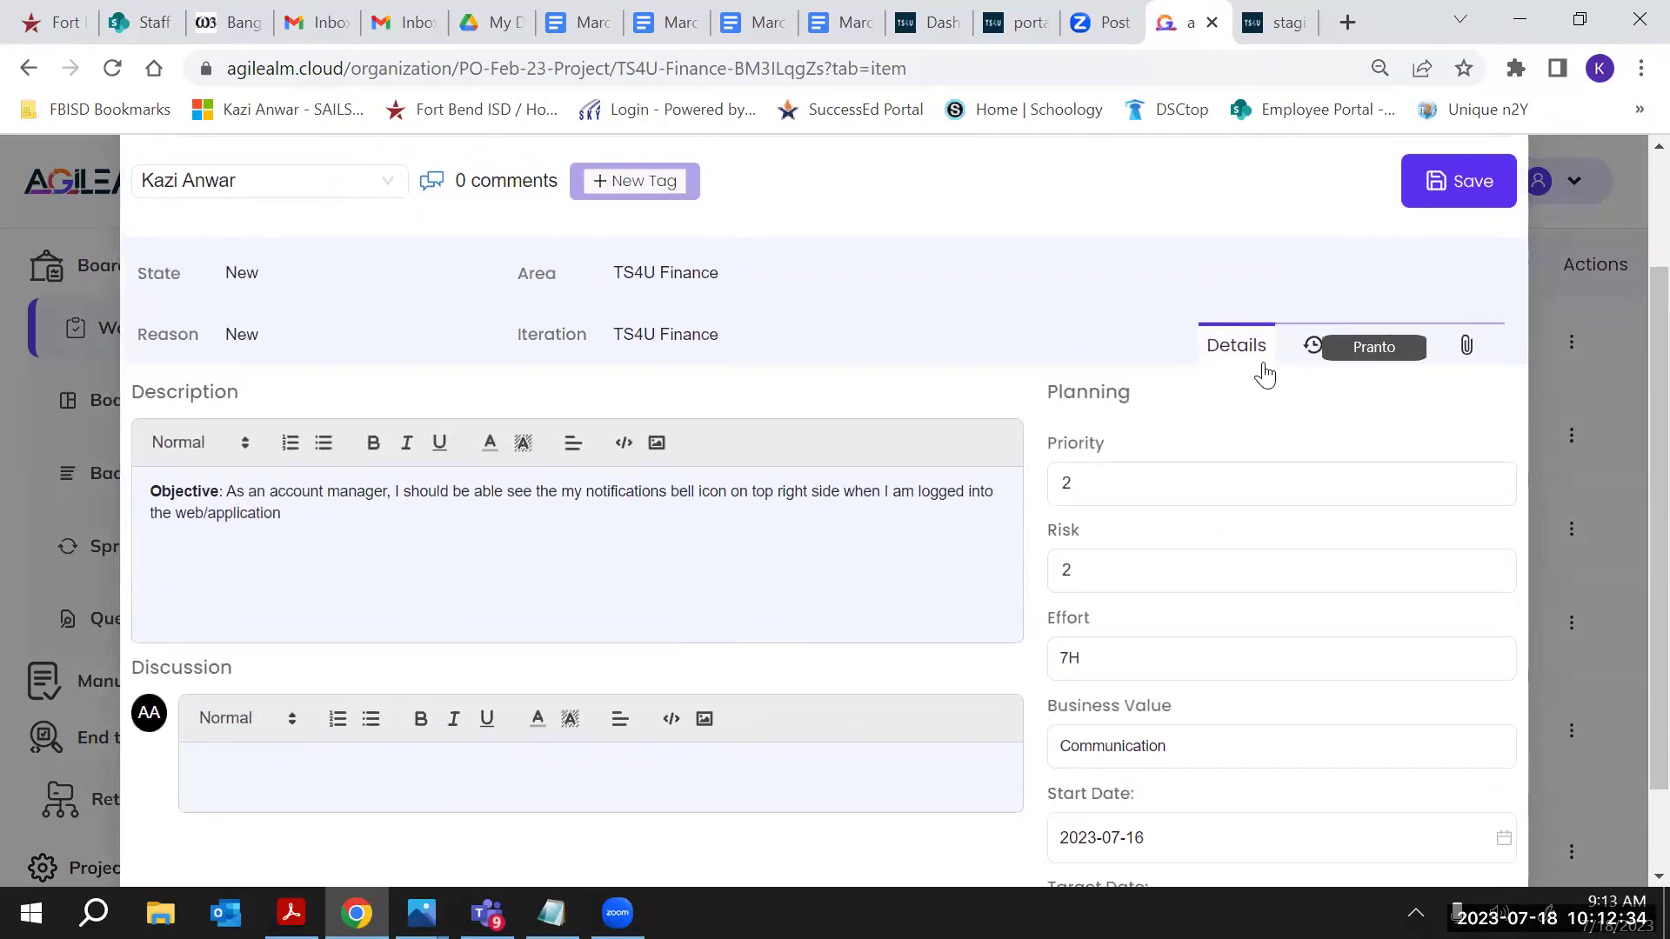
scroll(1265, 374, "down", 1)
left_click(1394, 238)
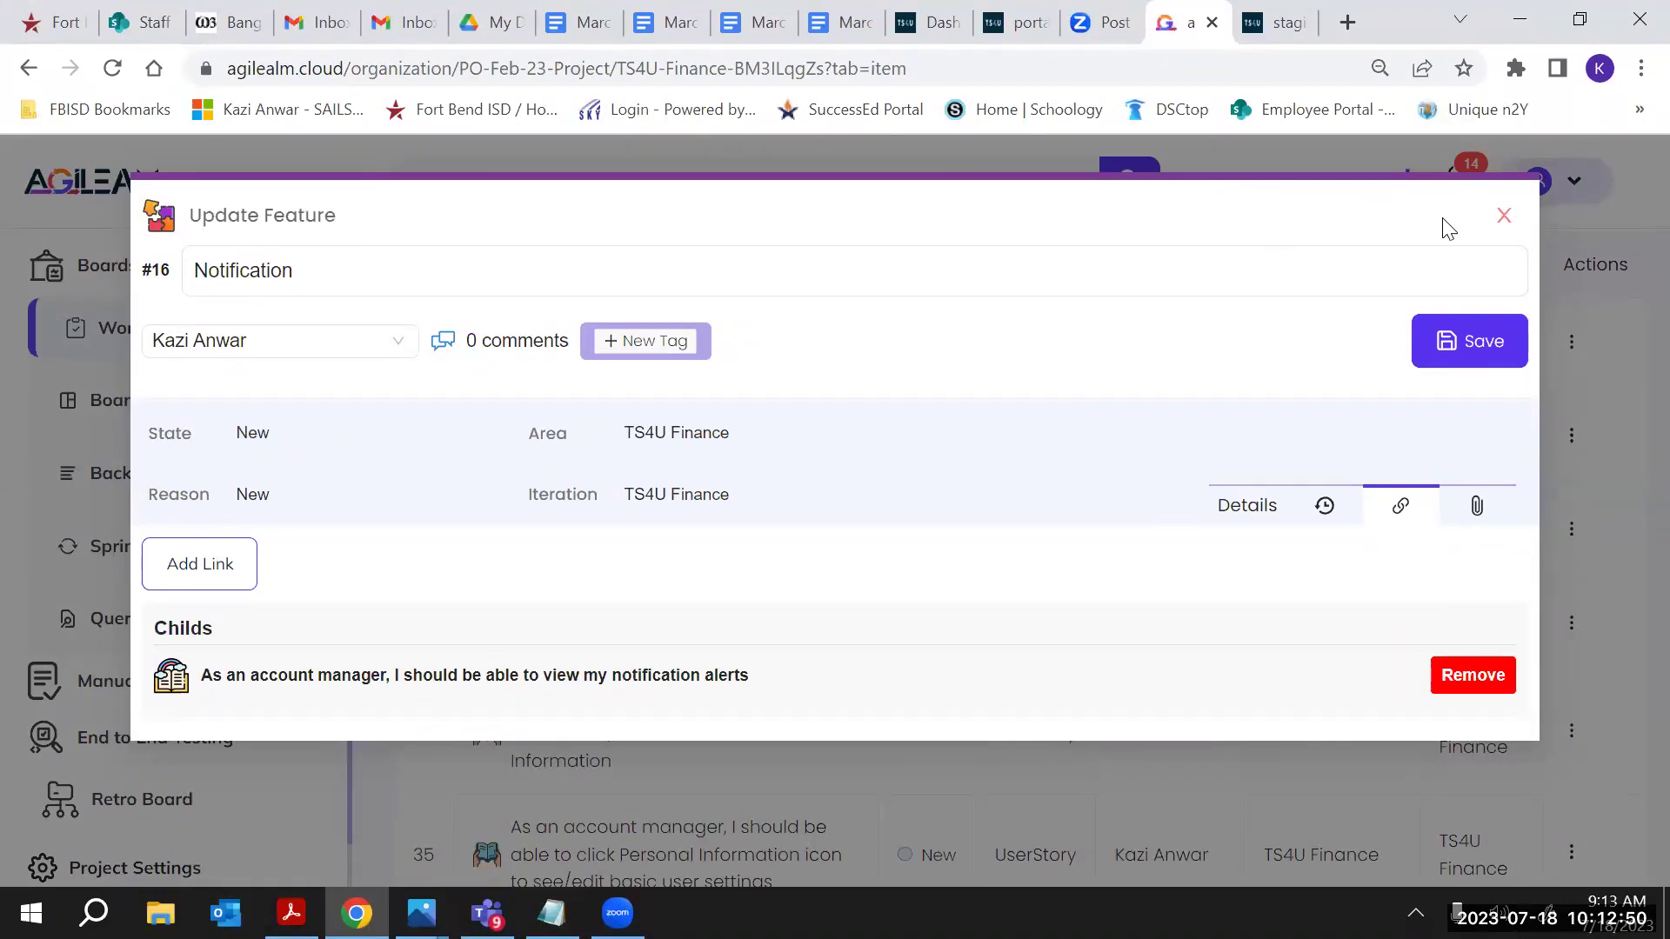
Close feature #16's form and scroll Work Items page 1 down to feature #20 Settings
left_click(1513, 223)
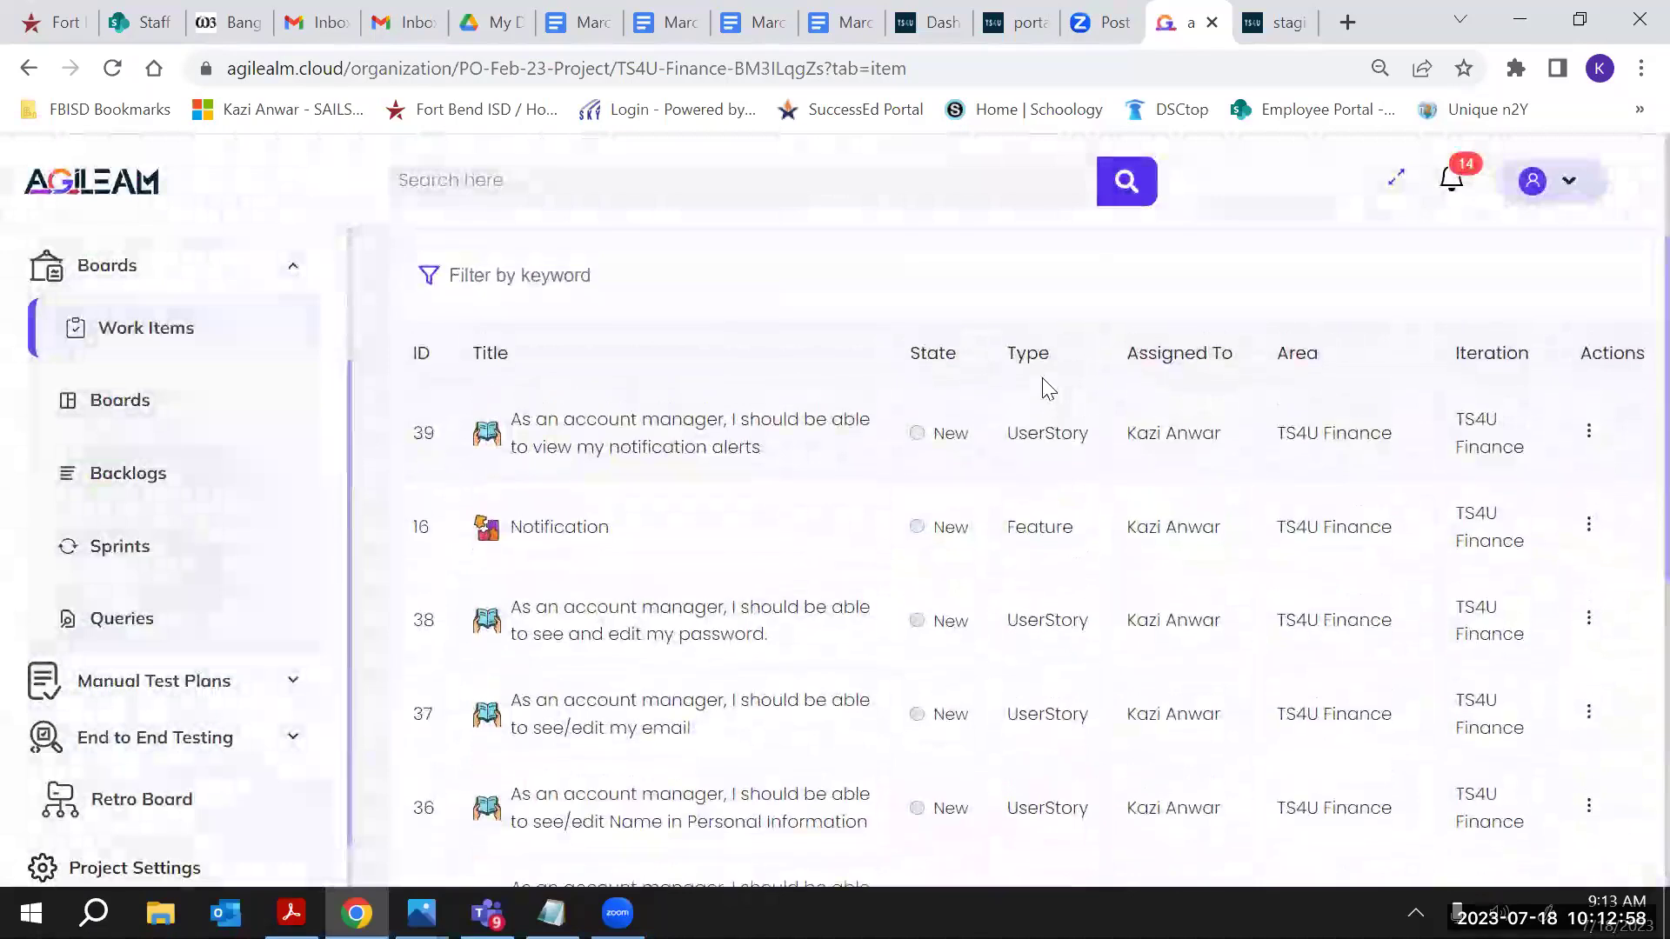
scroll(1048, 389, "down", 3)
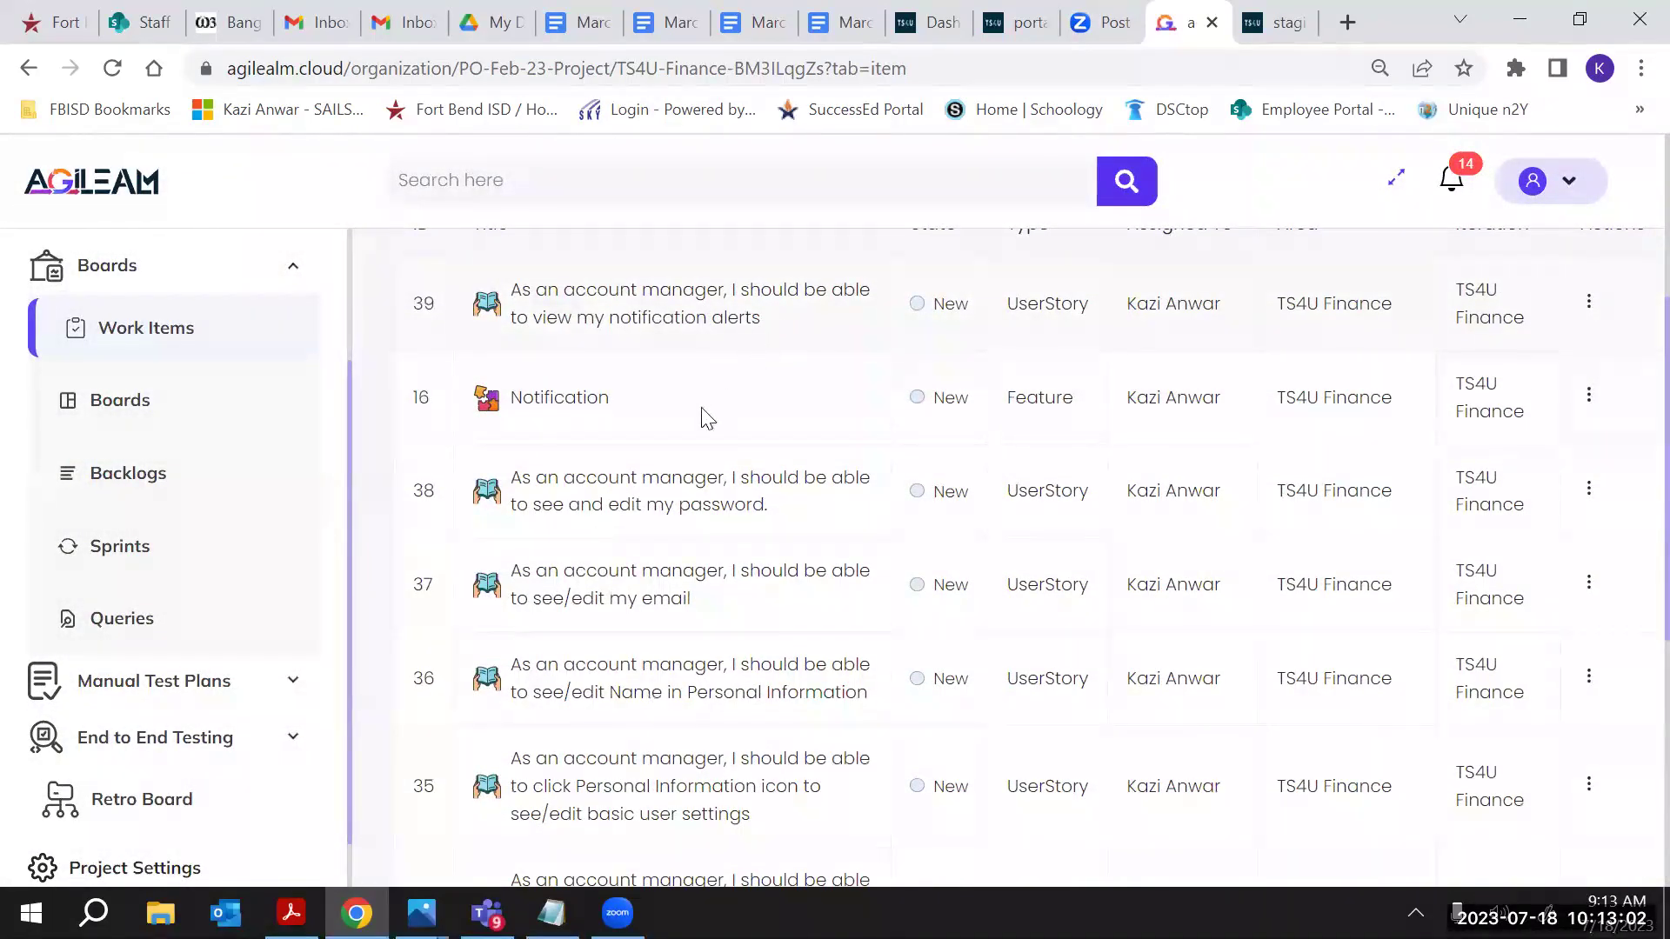
scroll(746, 574, "down", 1)
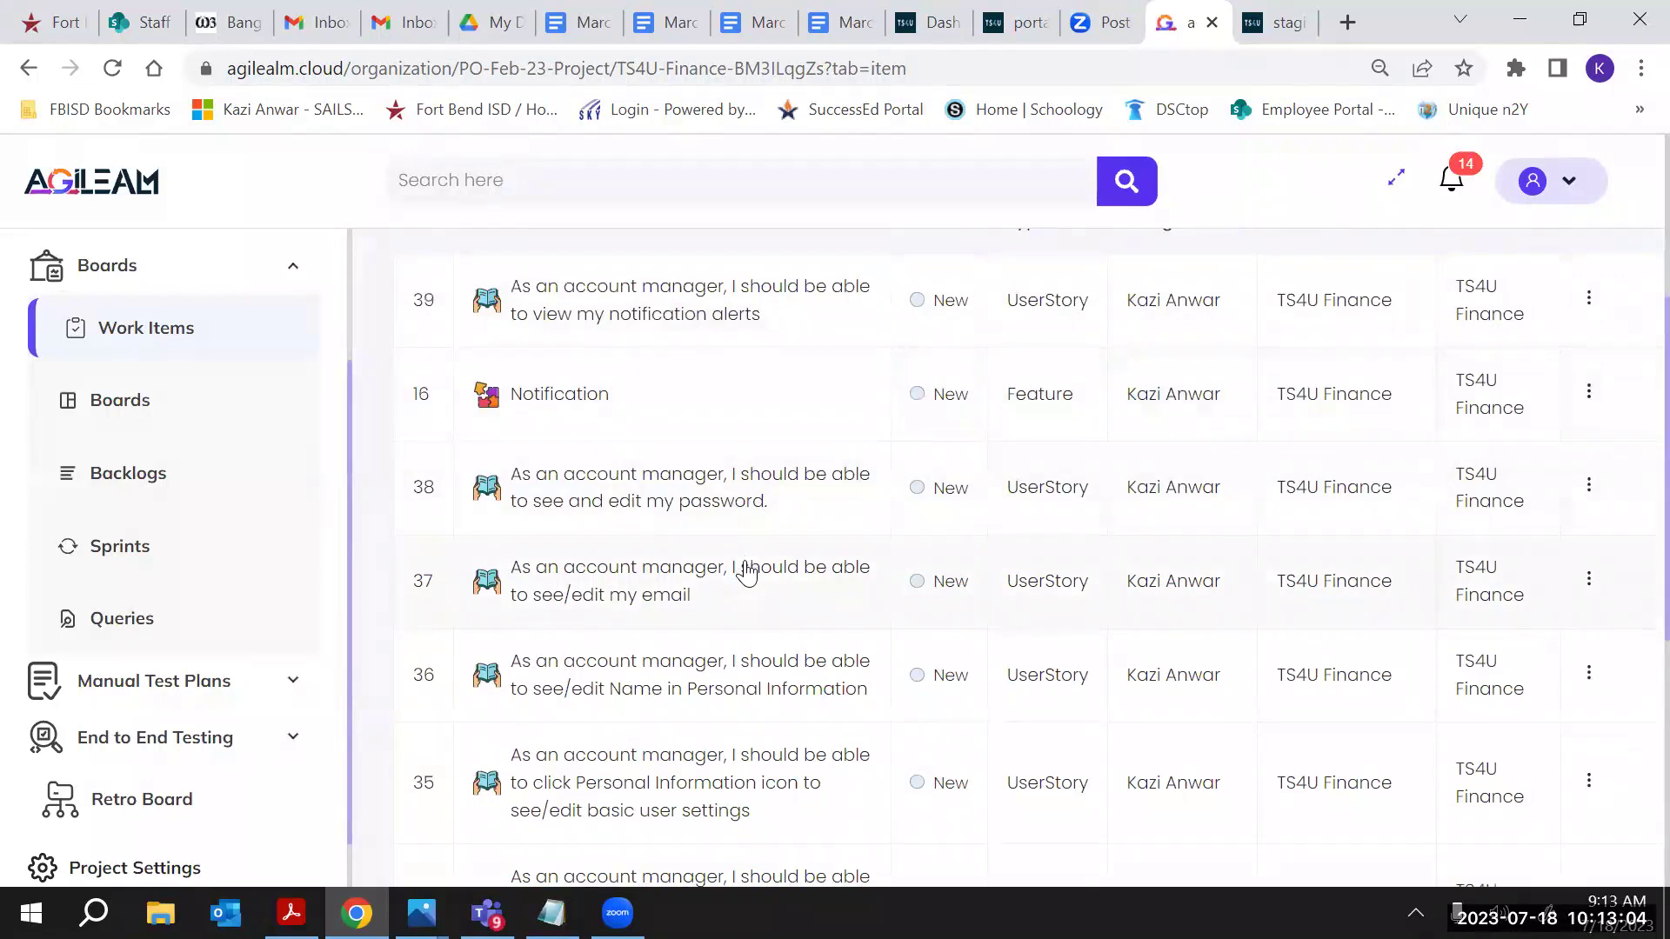
scroll(746, 574, "down", 1)
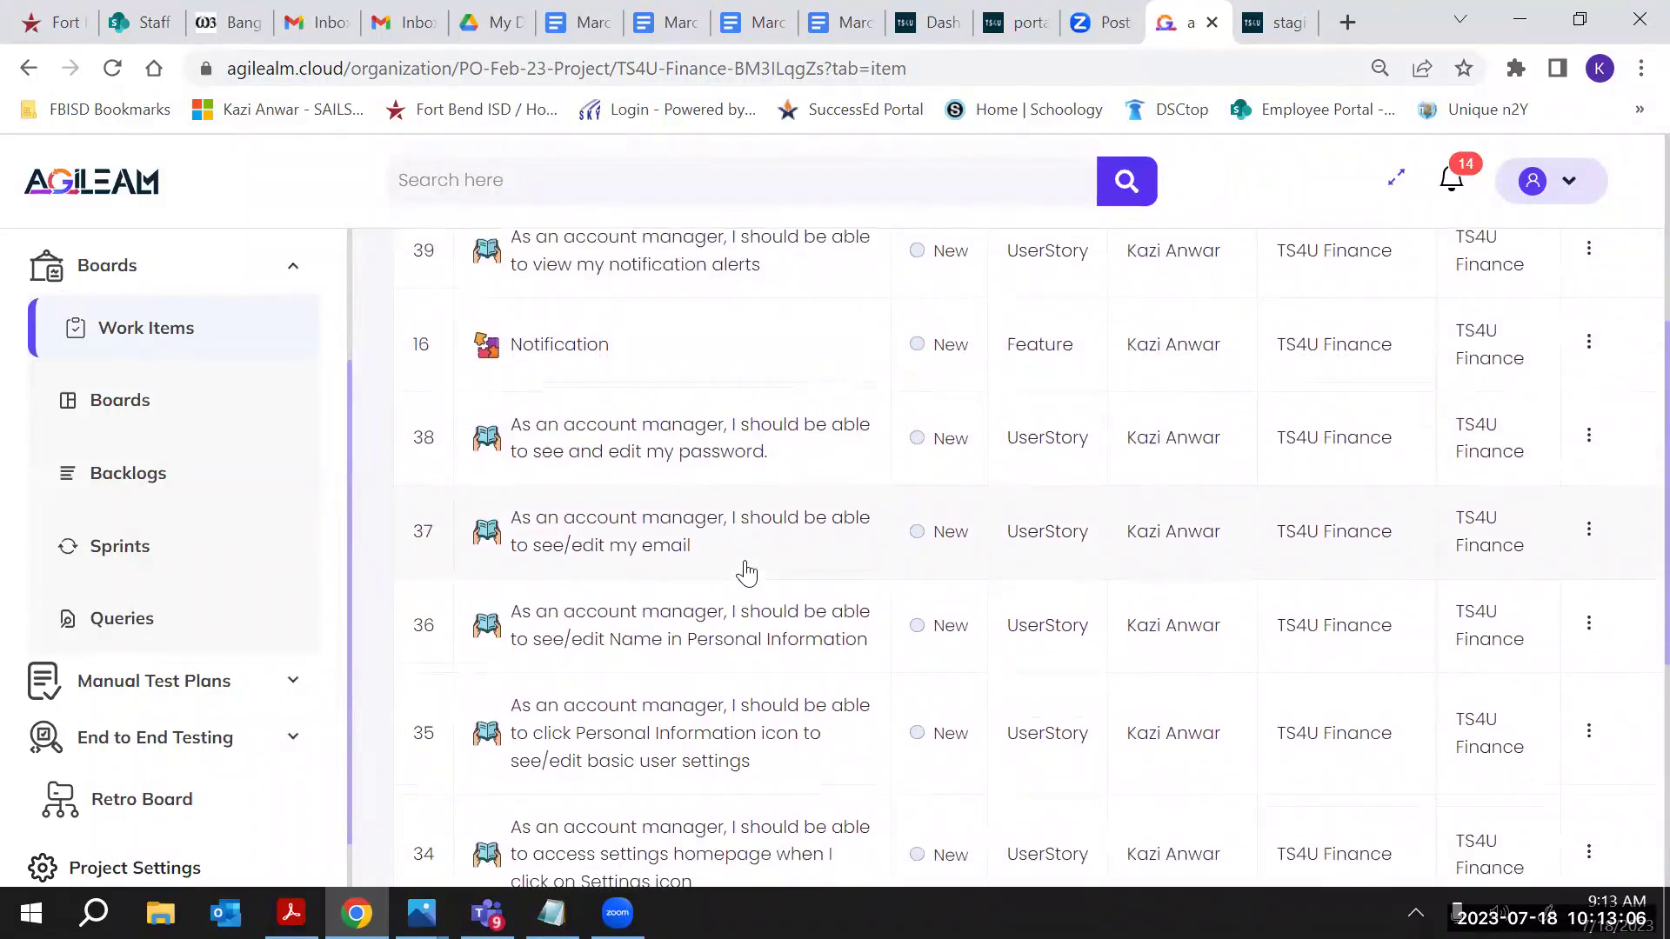
scroll(746, 574, "down", 3)
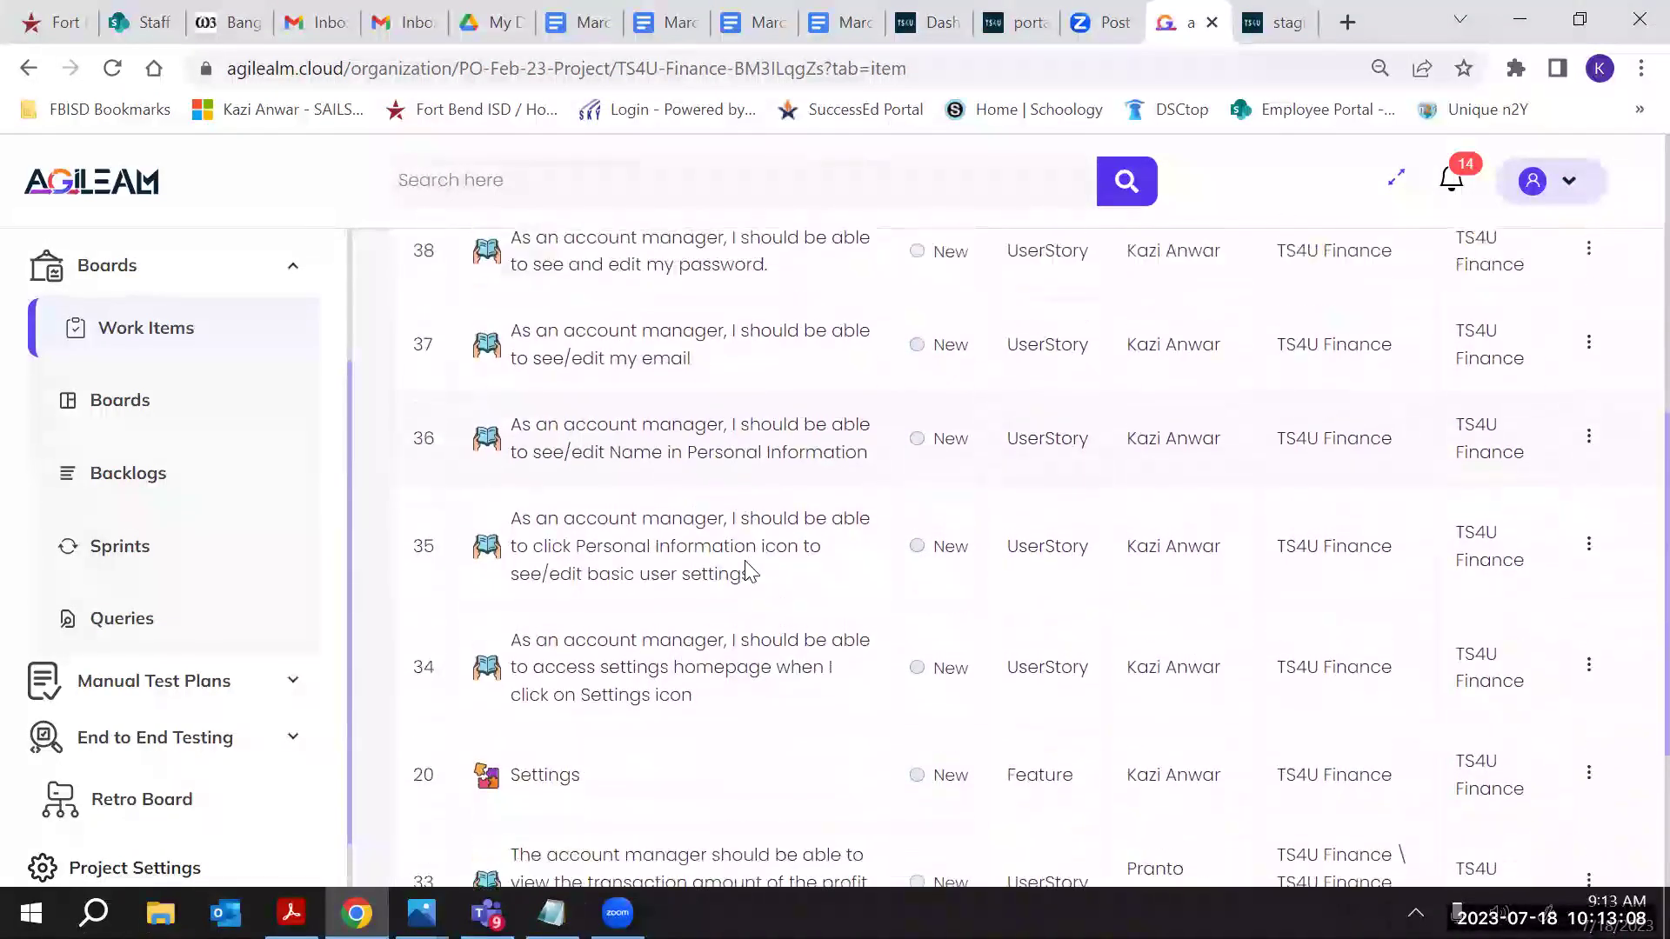
scroll(746, 574, "up", 3)
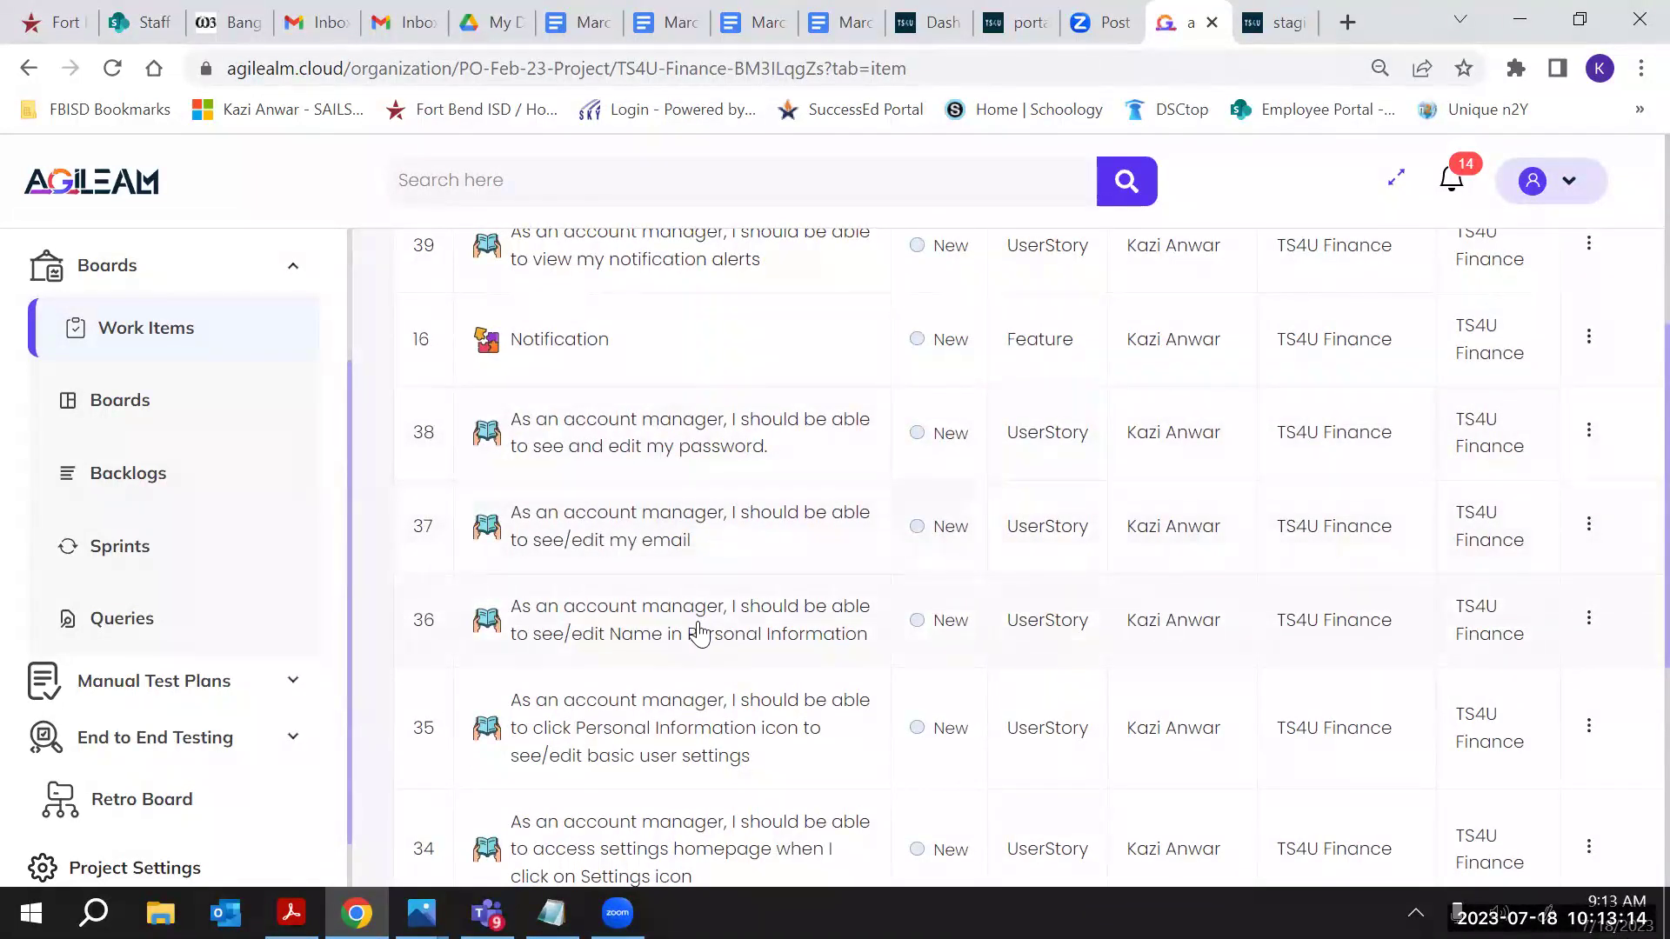
scroll(704, 644, "down", 1)
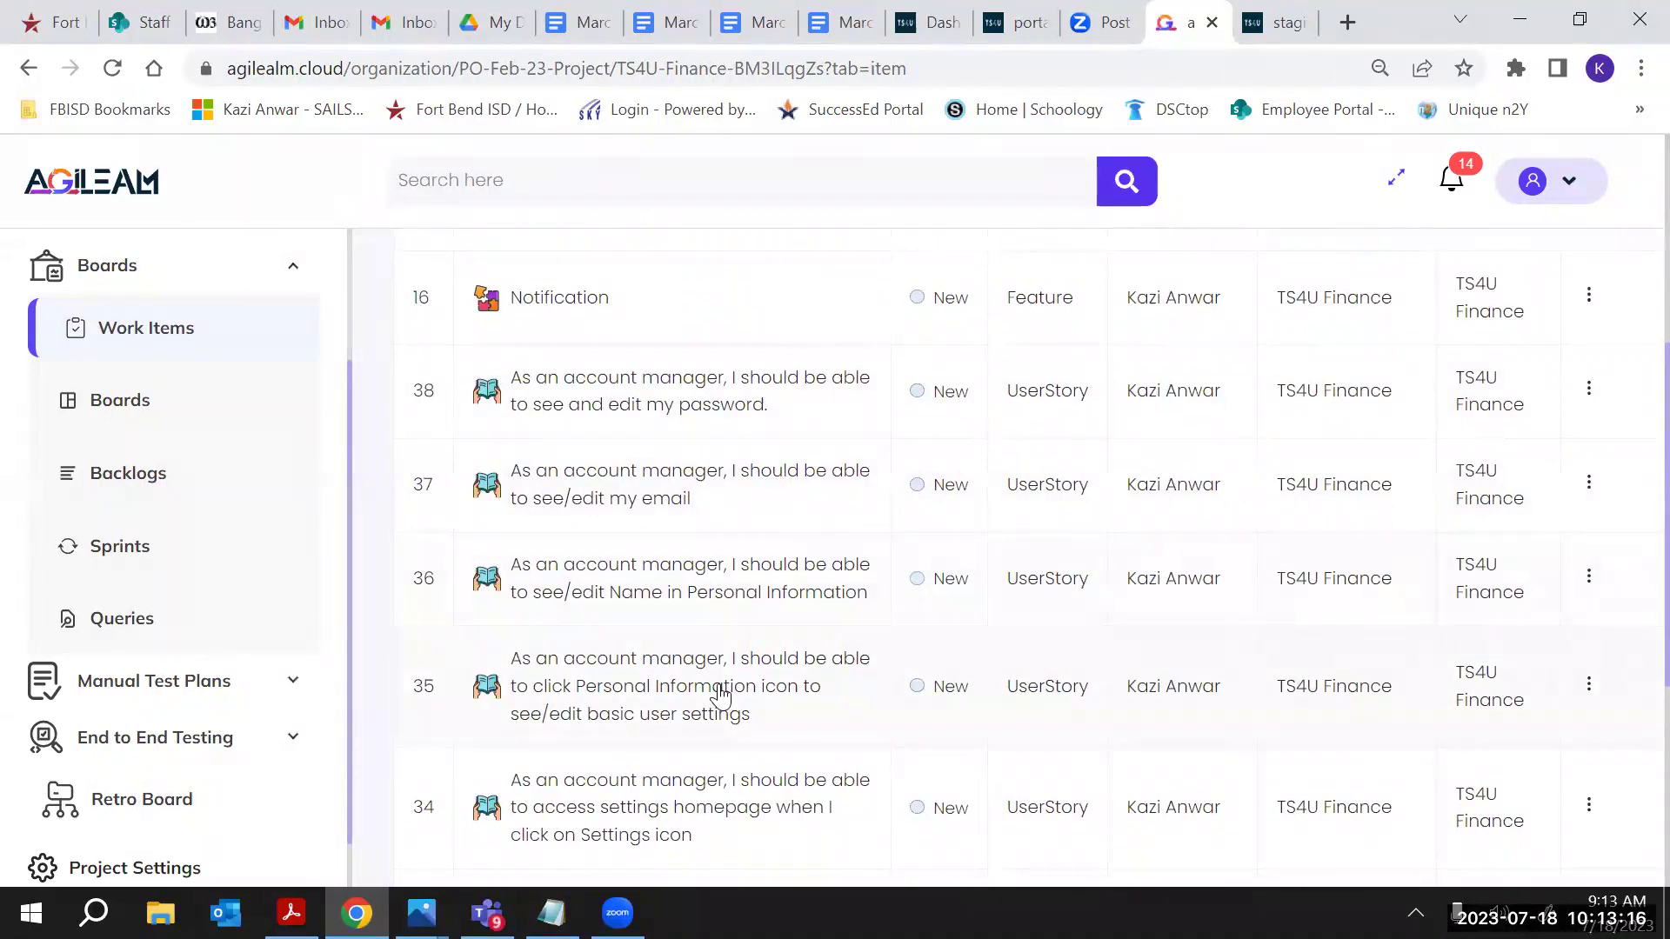
scroll(715, 696, "down", 1)
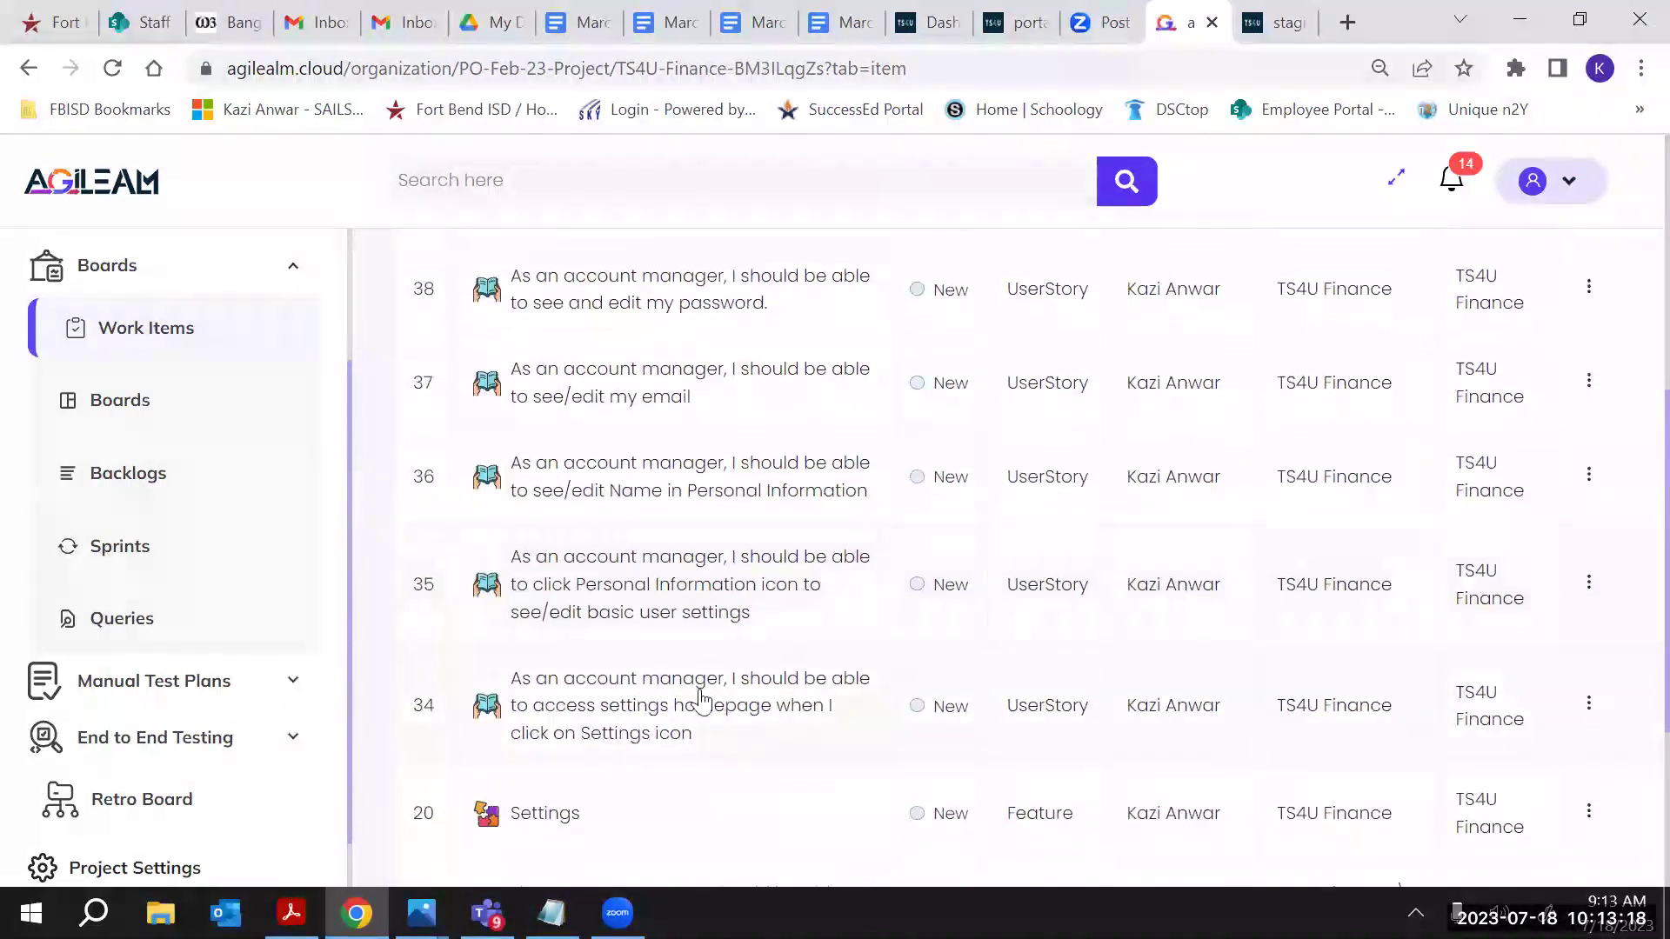
scroll(687, 683, "down", 1)
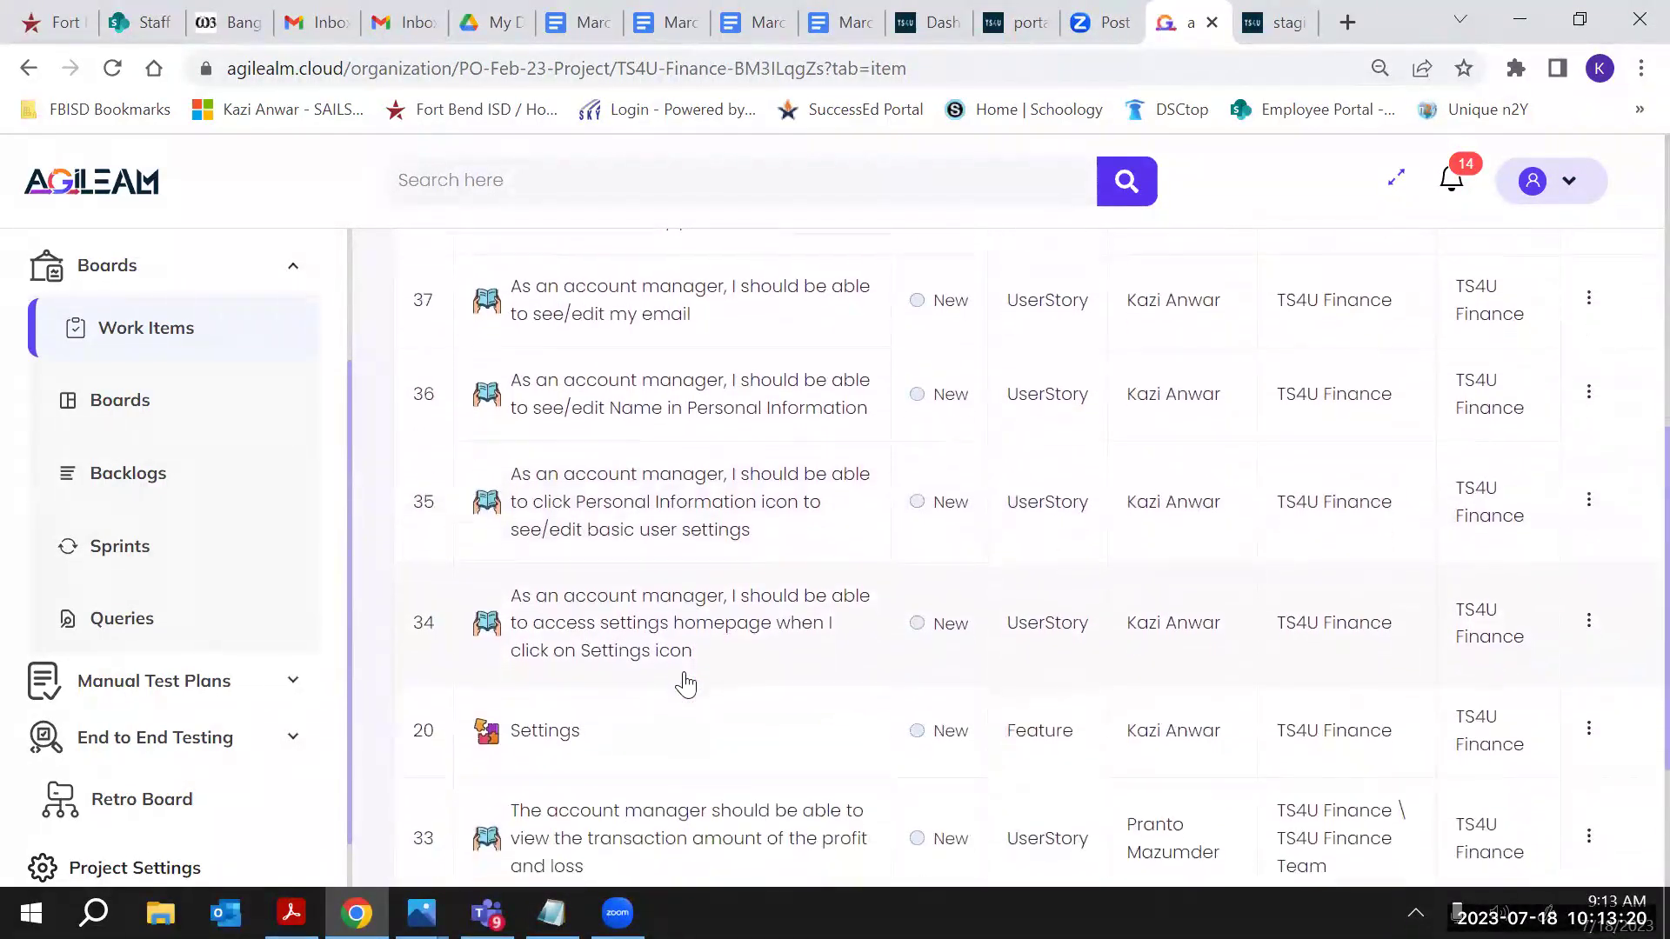
scroll(683, 671, "down", 2)
scroll(684, 672, "down", 1)
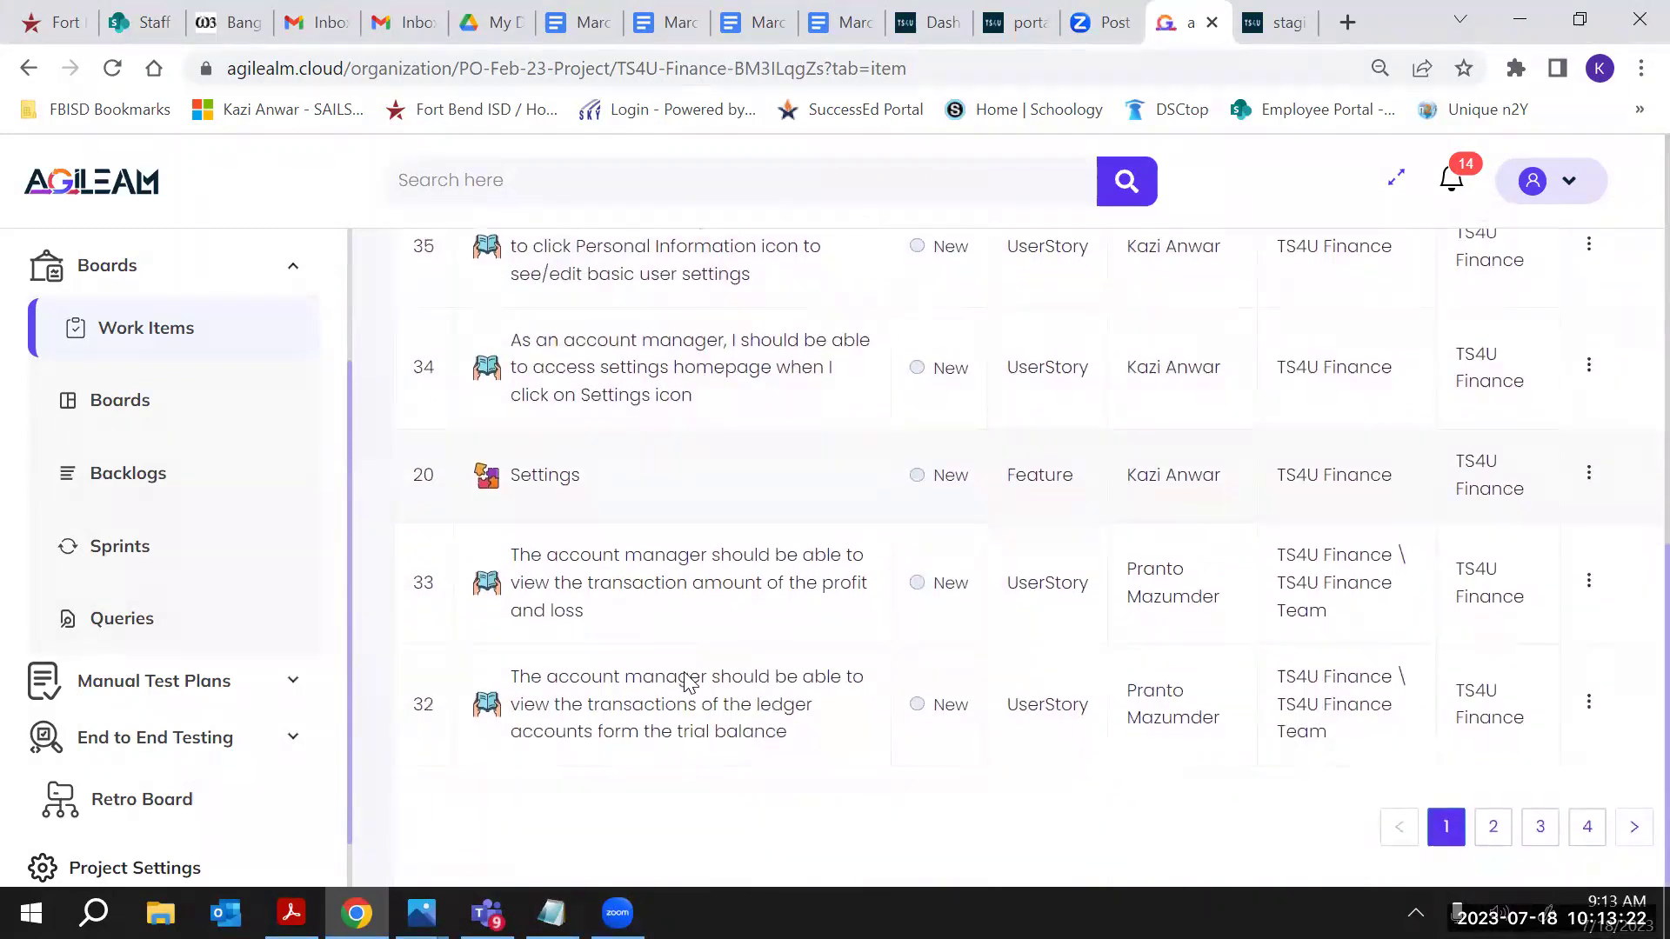
Open feature #20 Settings and scroll through its five account-manager child stories
left_click(533, 478)
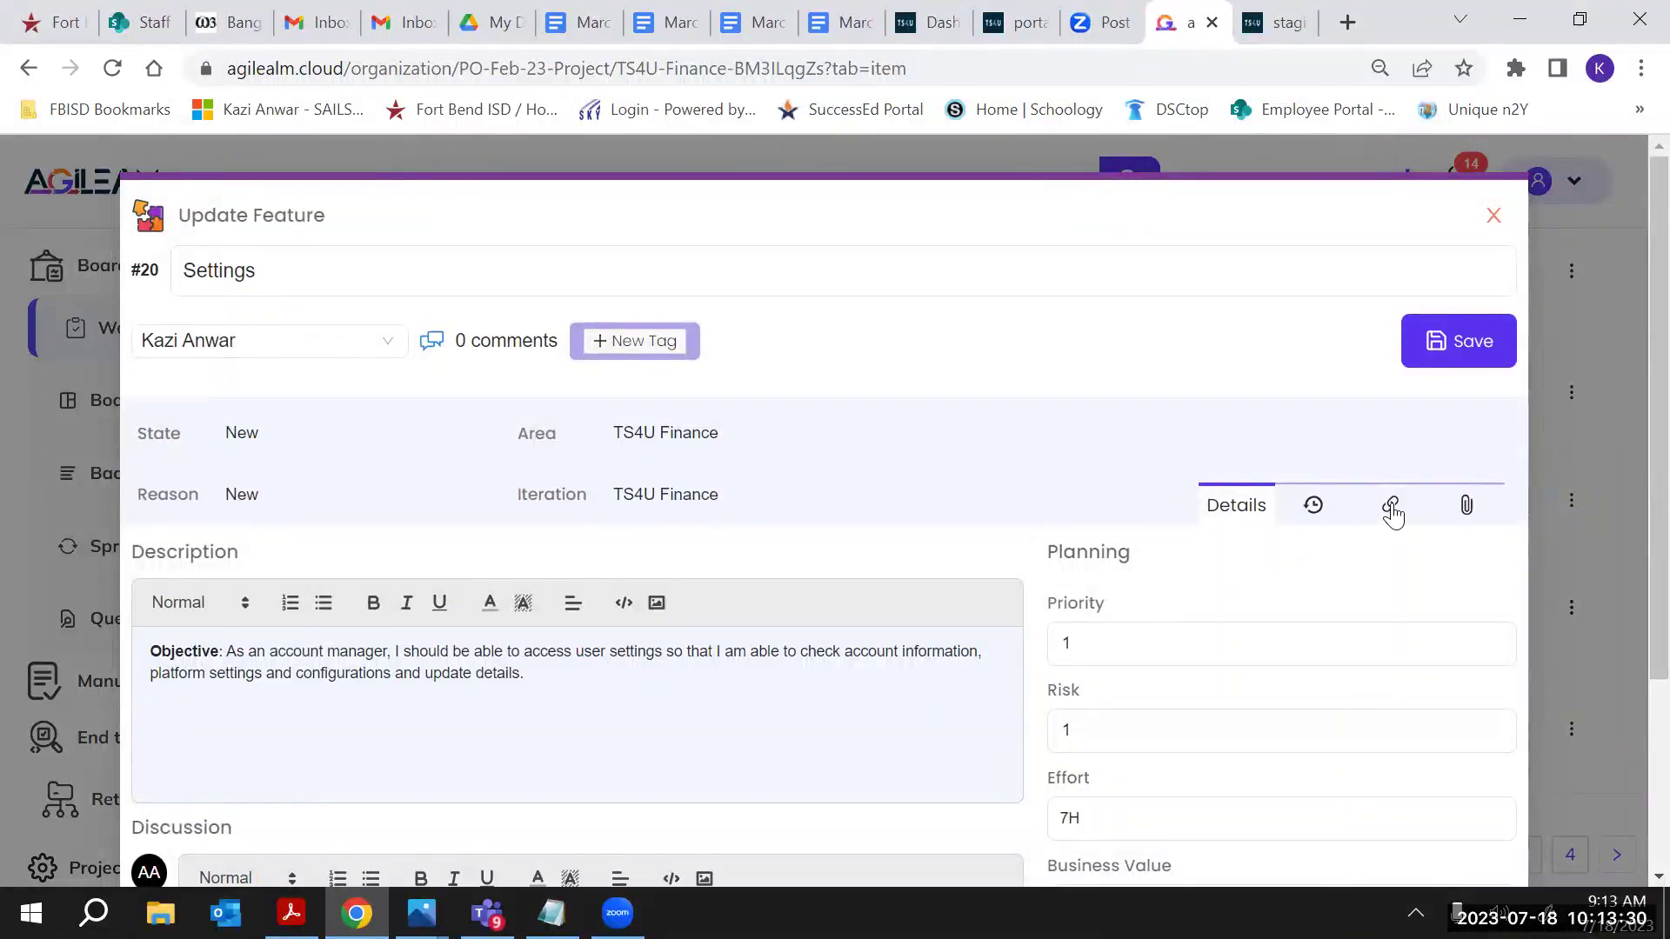
left_click(1392, 509)
scroll(1192, 585, "down", 2)
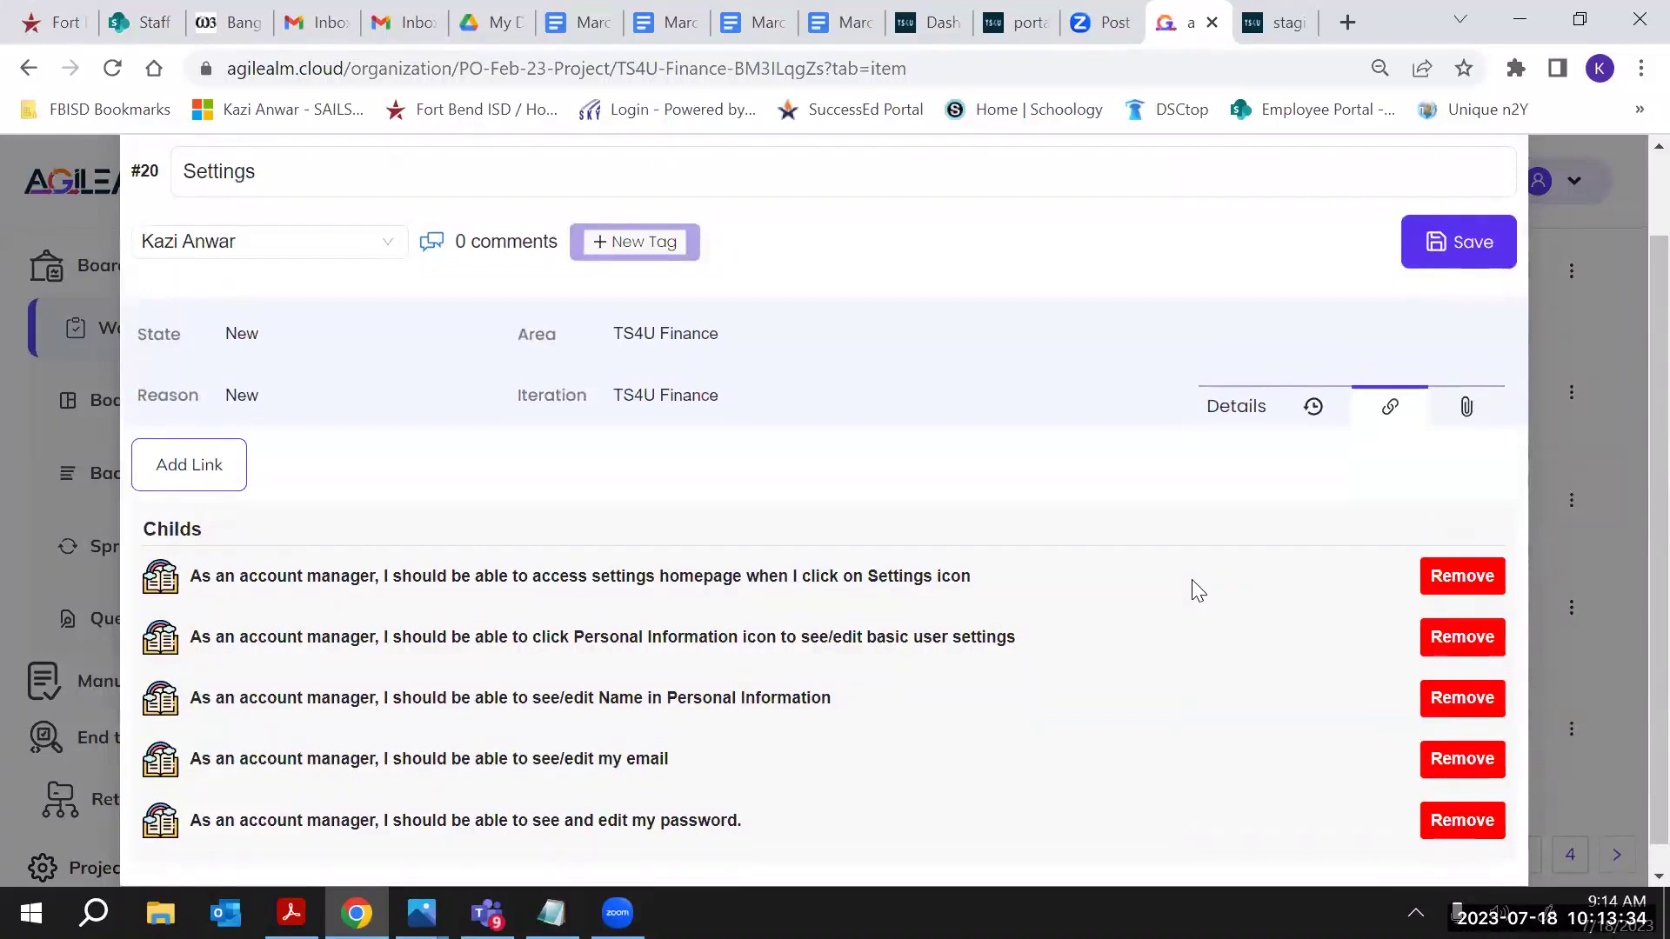
scroll(1198, 589, "up", 2)
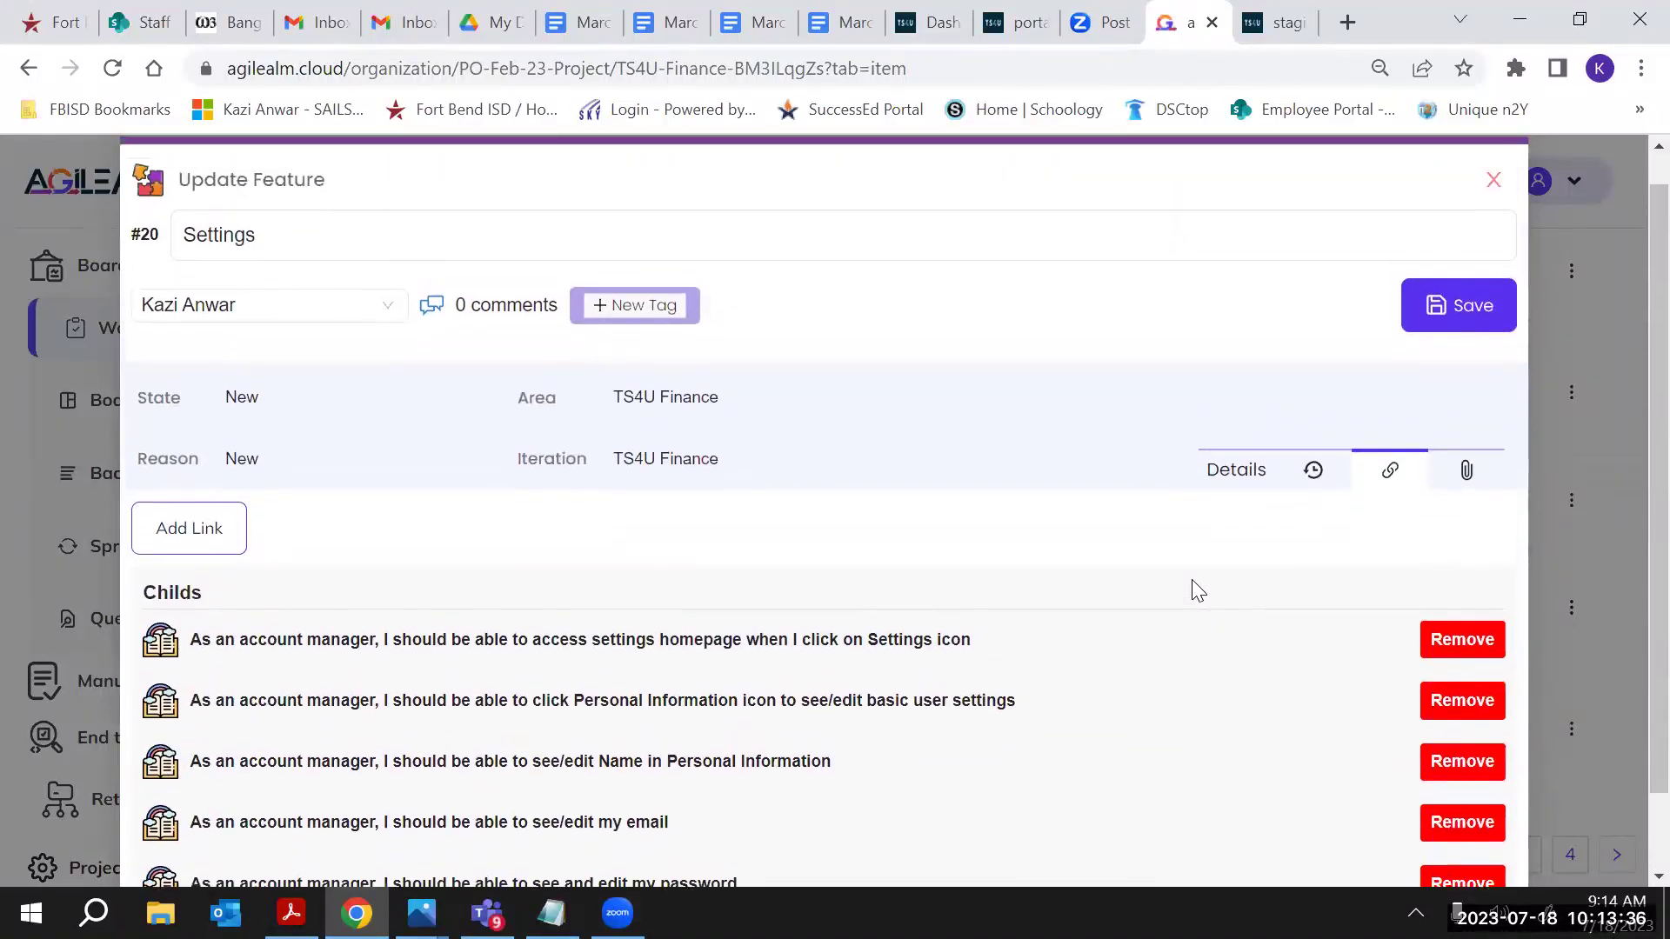
scroll(1198, 589, "down", 2)
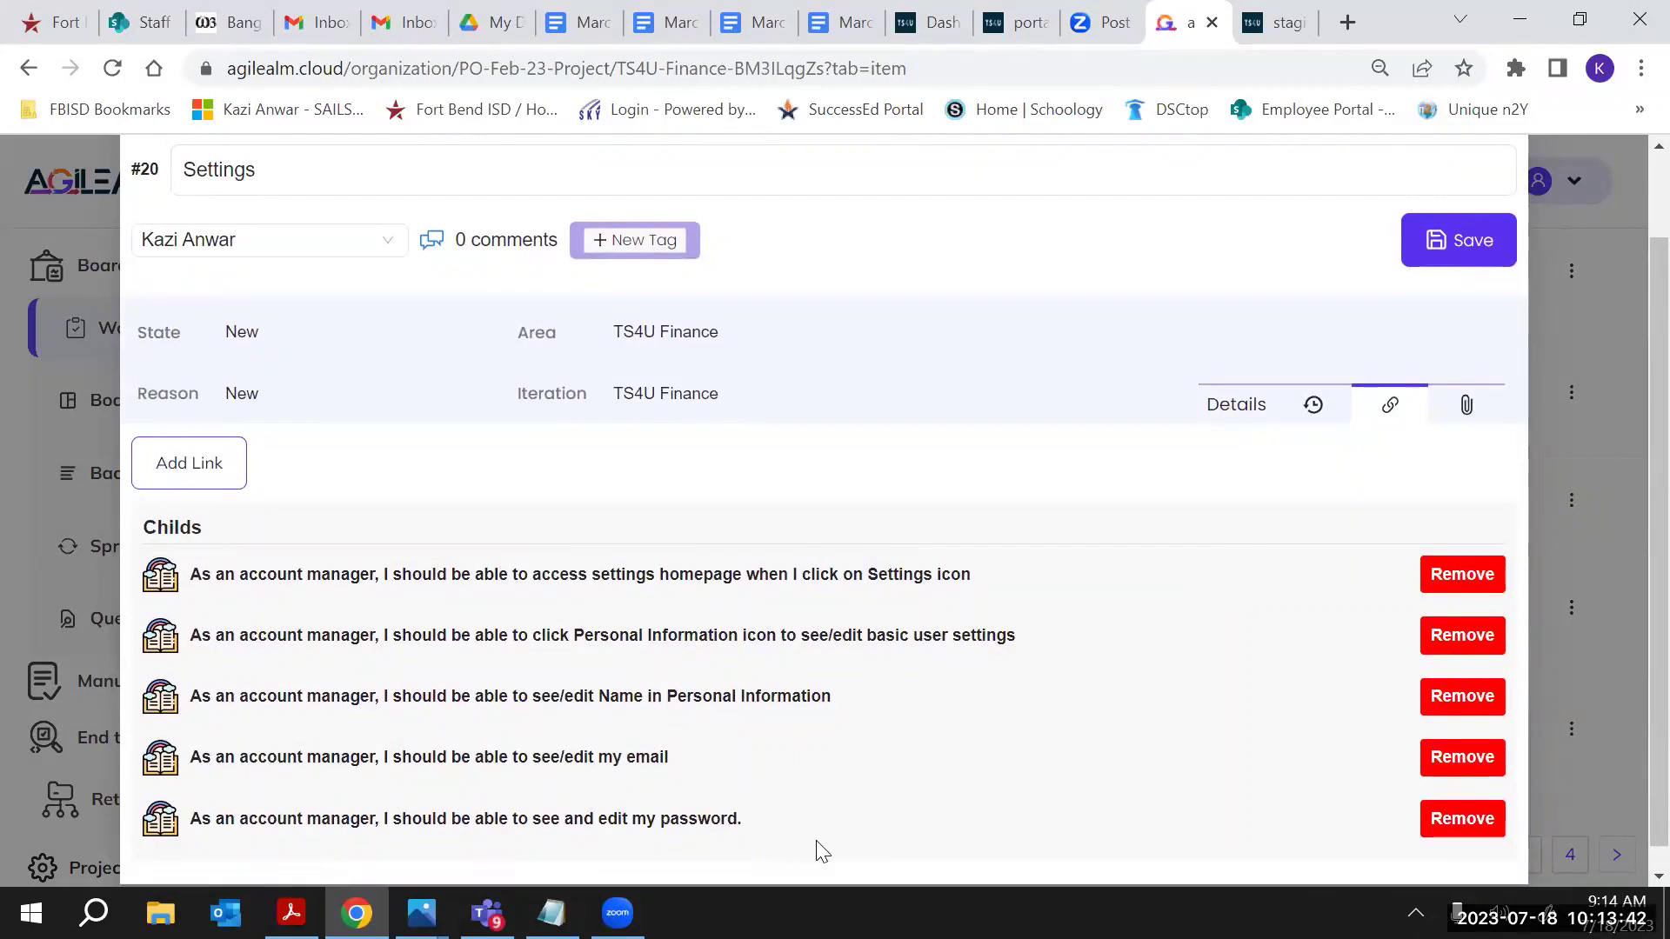
scroll(889, 622, "down", 1)
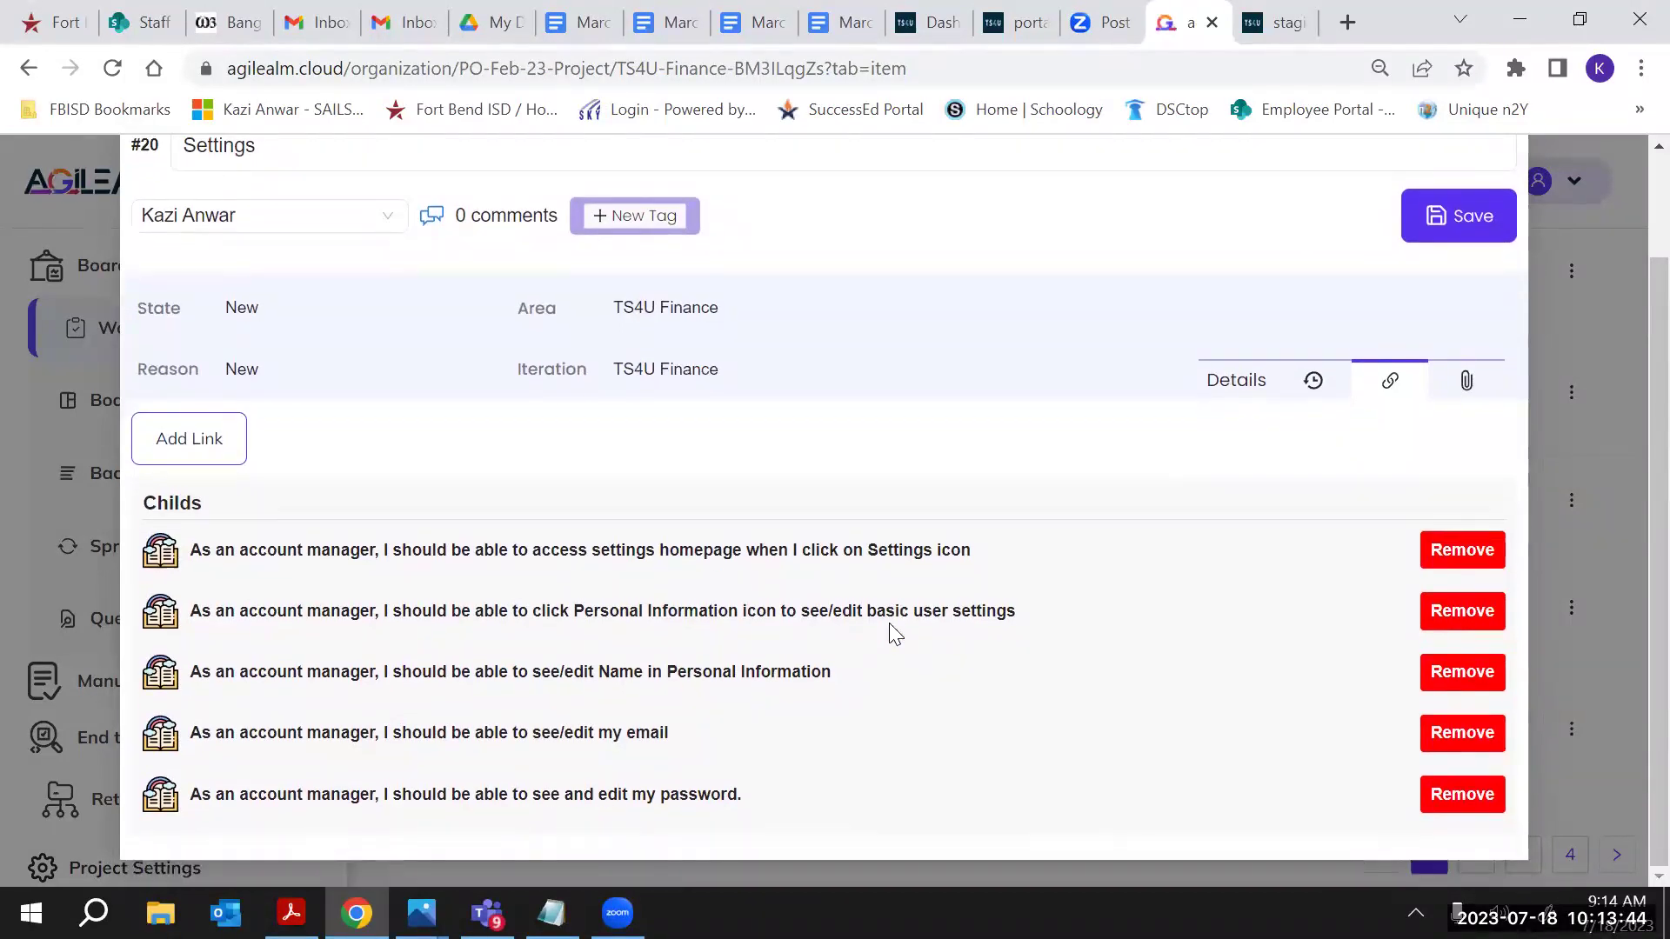
scroll(891, 574, "up", 2)
scroll(894, 528, "down", 2)
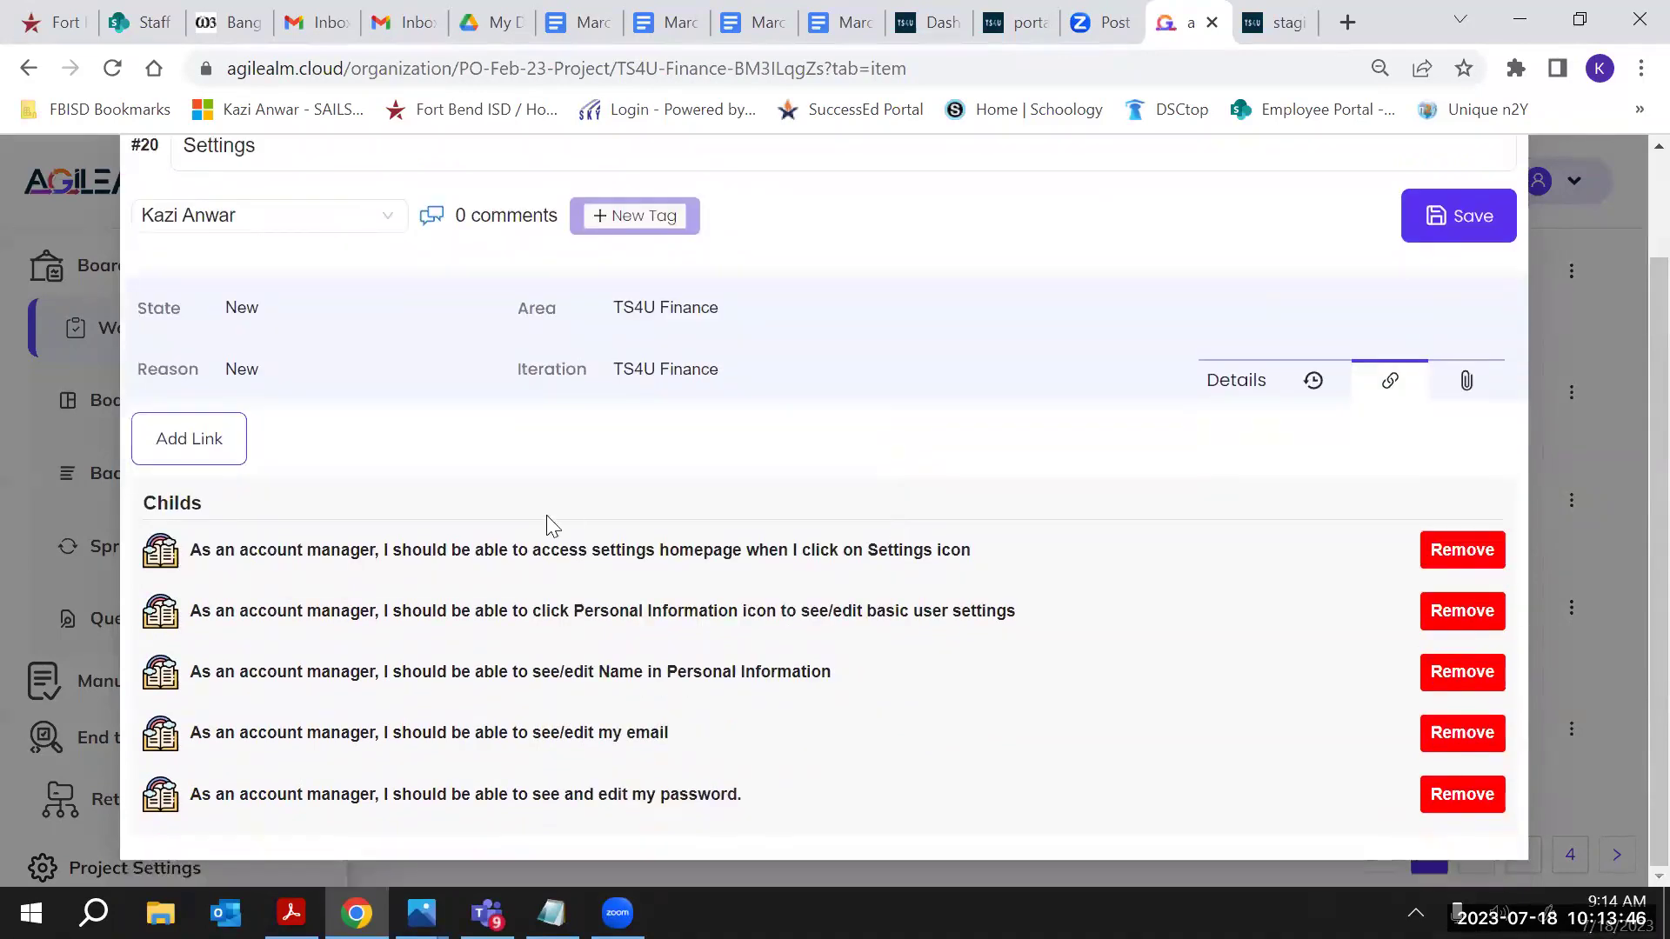